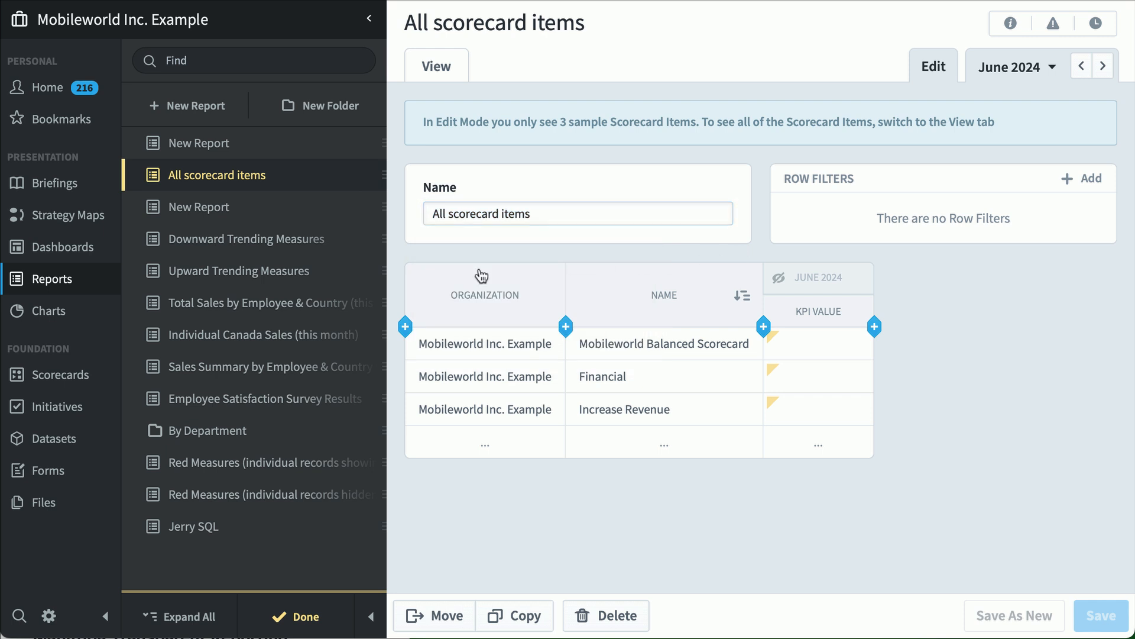
# Group the All scorecard items report by organization and review the grouped items in view mode
pyautogui.click(482, 275)
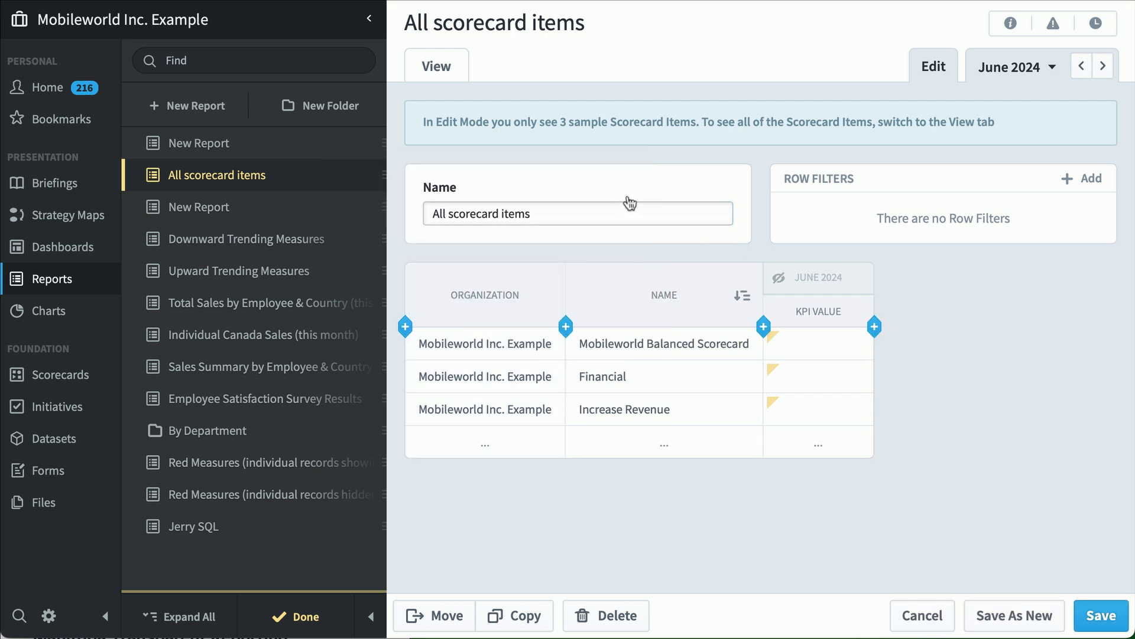
pyautogui.click(443, 70)
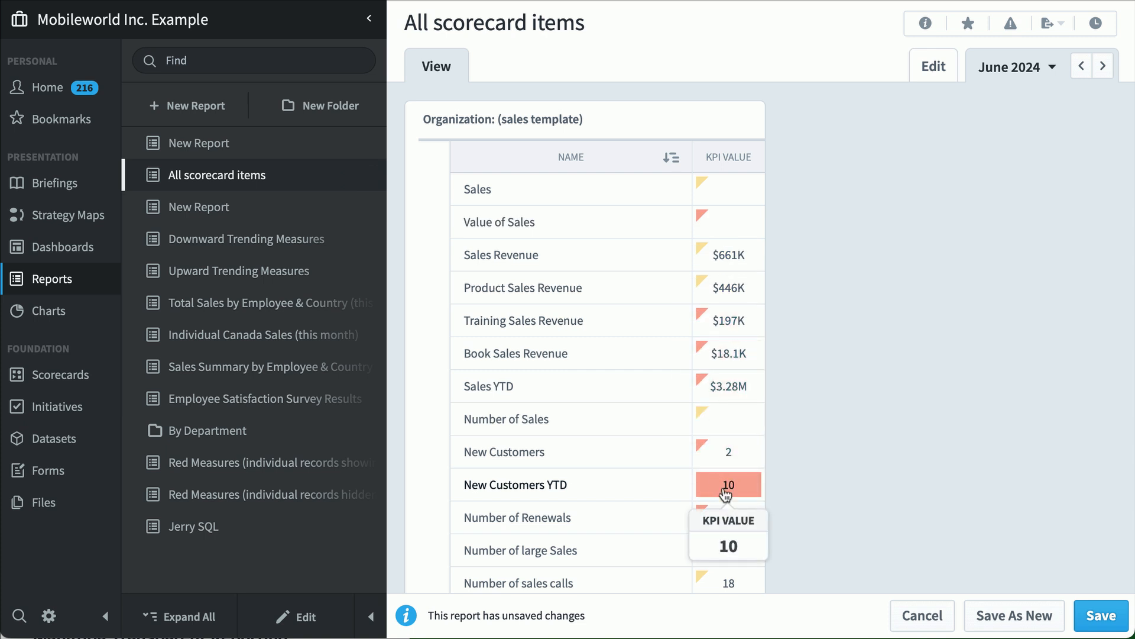
pyautogui.scroll(-2, 731, 414)
pyautogui.scroll(-7, 732, 371)
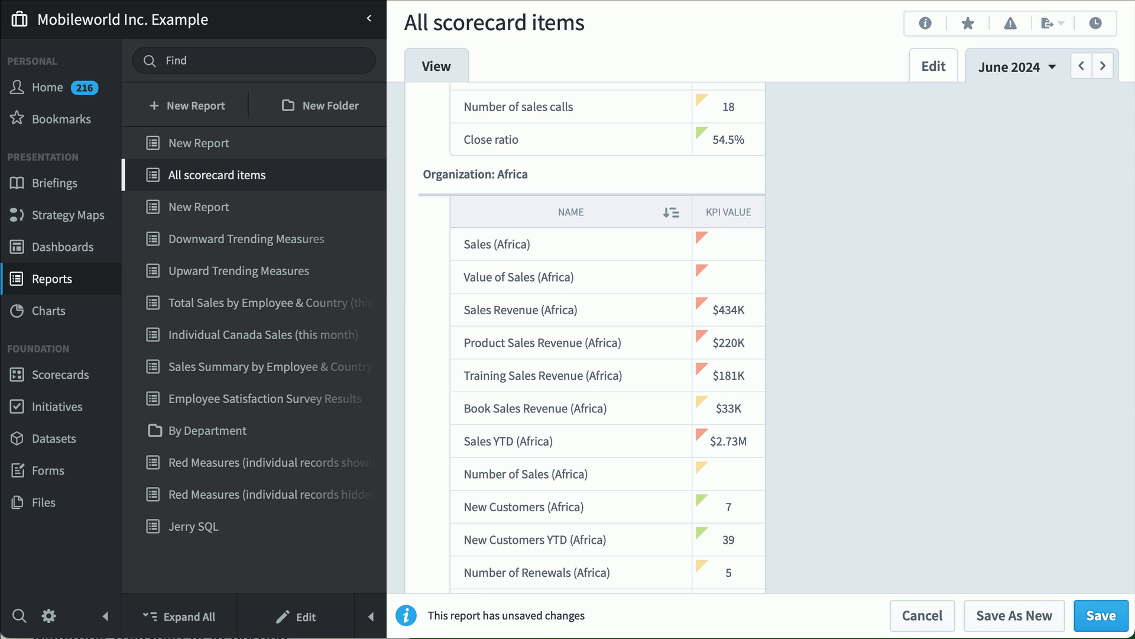
# Leave the report without saving and check the status of the "This database (mobileworld)" connection in the administration's import connections
pyautogui.click(49, 616)
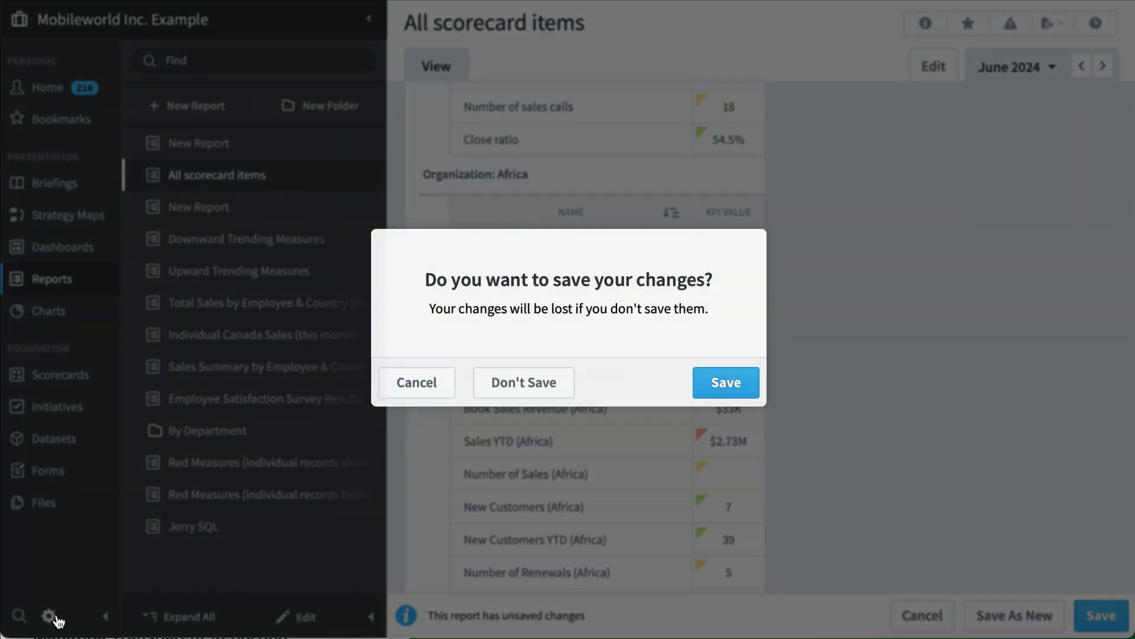
pyautogui.click(509, 384)
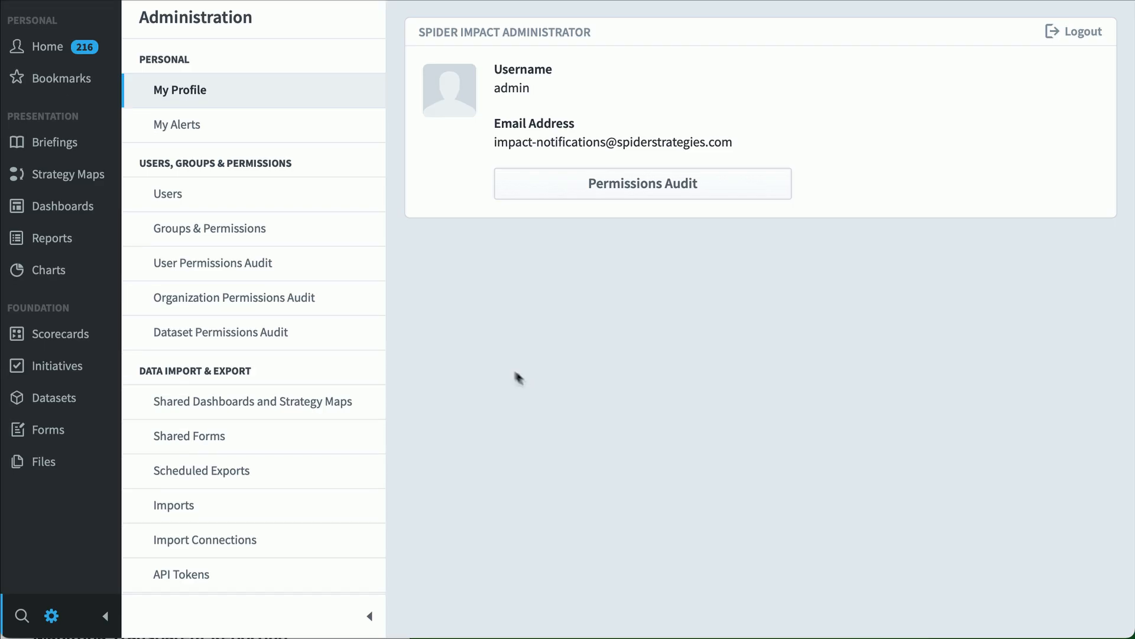
pyautogui.scroll(-1, 303, 430)
pyautogui.scroll(-1, 303, 430)
pyautogui.click(272, 476)
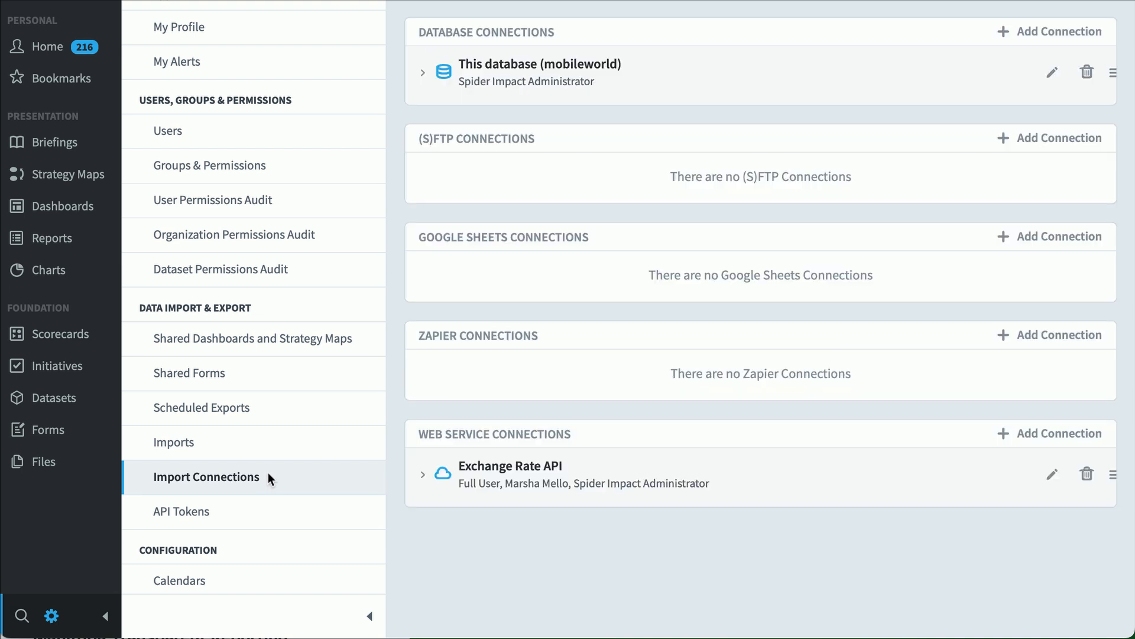
pyautogui.click(423, 77)
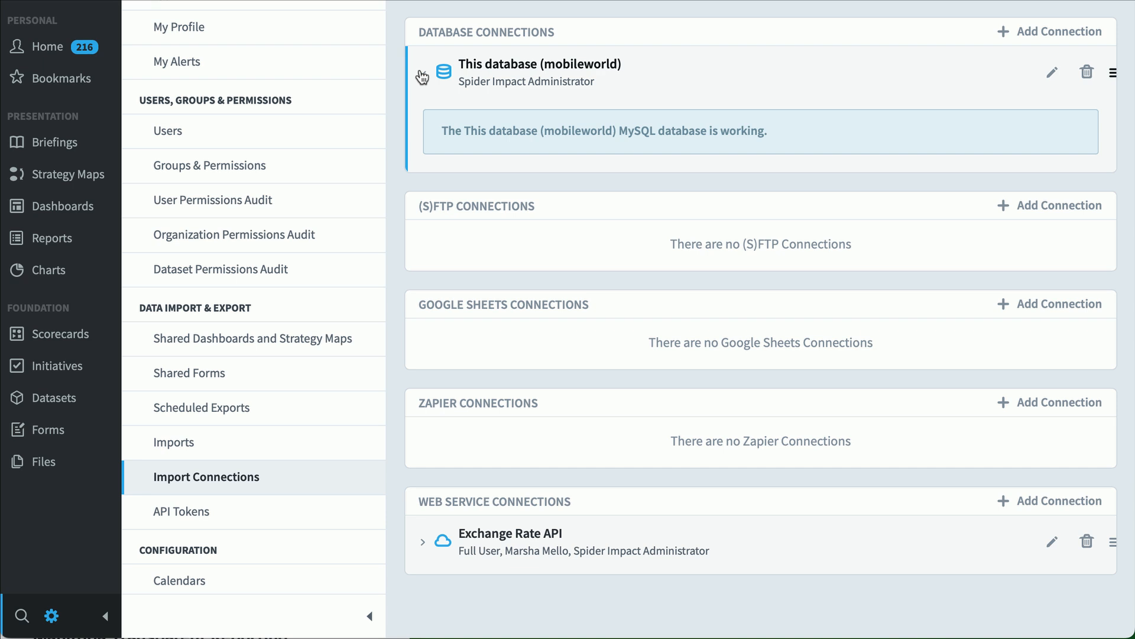
pyautogui.click(423, 77)
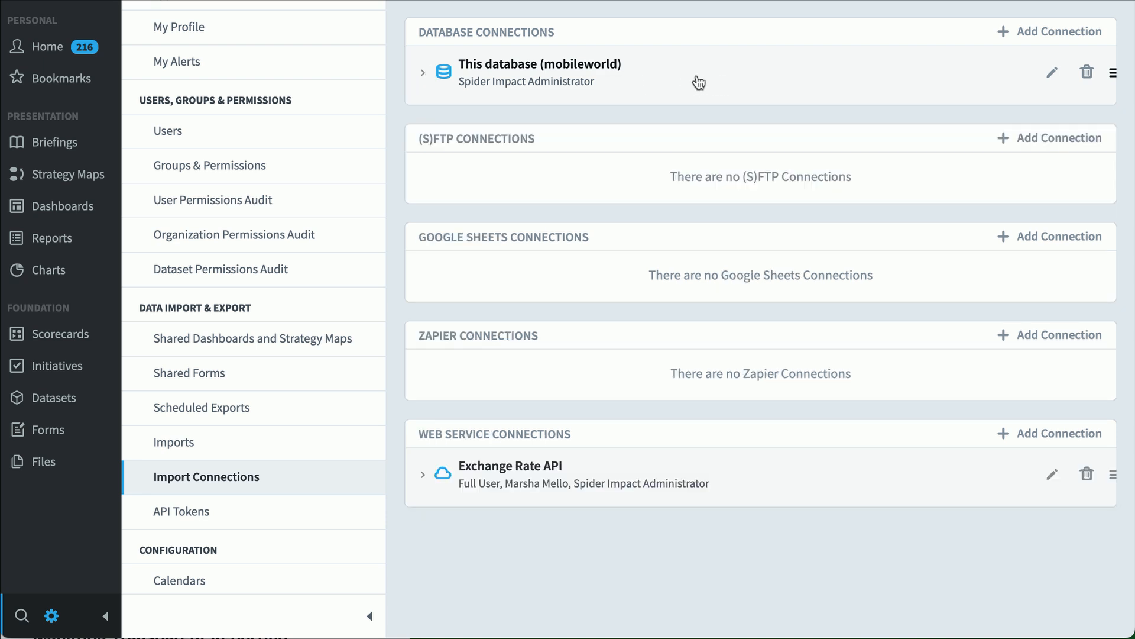
# Start a new dataset named "Scorecard Item Performance"
pyautogui.click(53, 397)
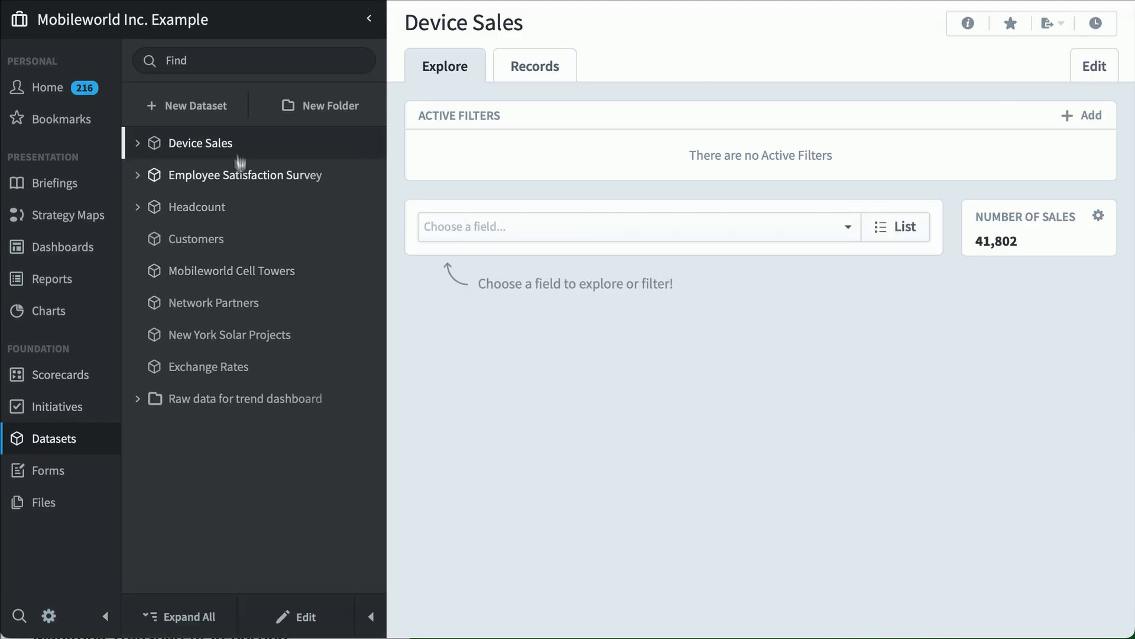
pyautogui.click(207, 112)
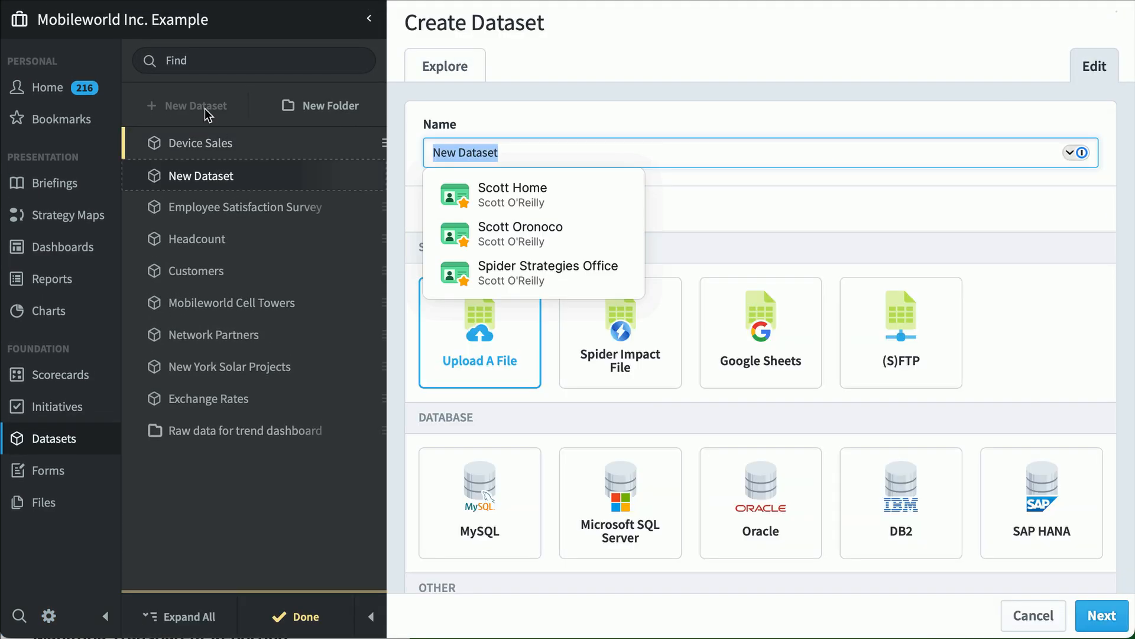
pyautogui.write('All')
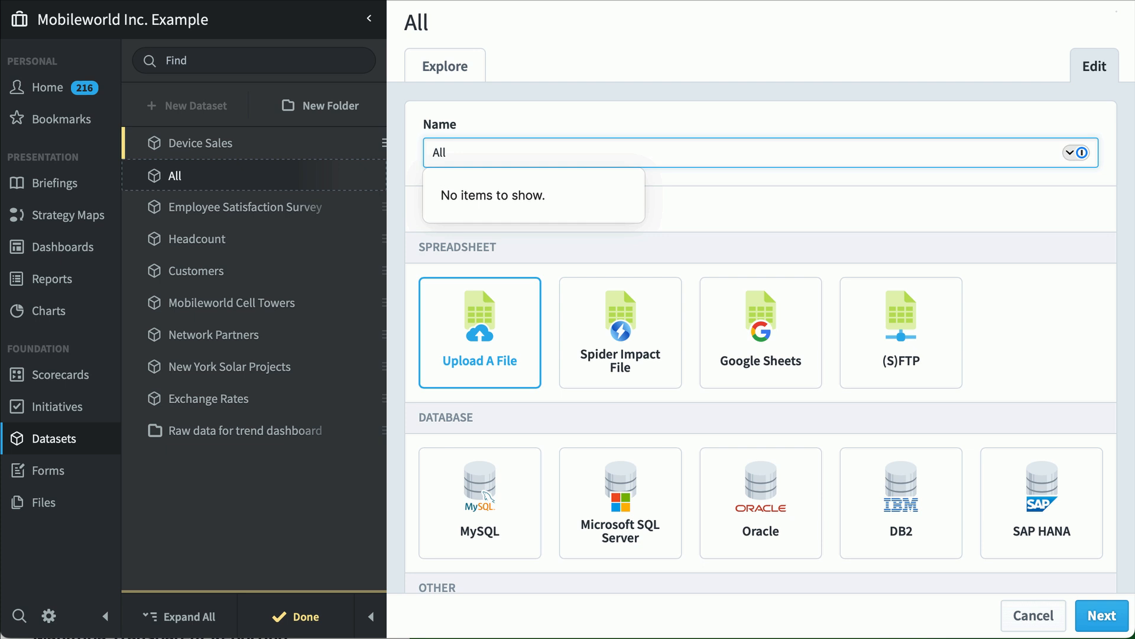
pyautogui.write(' Scorecard It')
pyautogui.press('BackSpace')
pyautogui.press('BackSpace')
pyautogui.write('It')
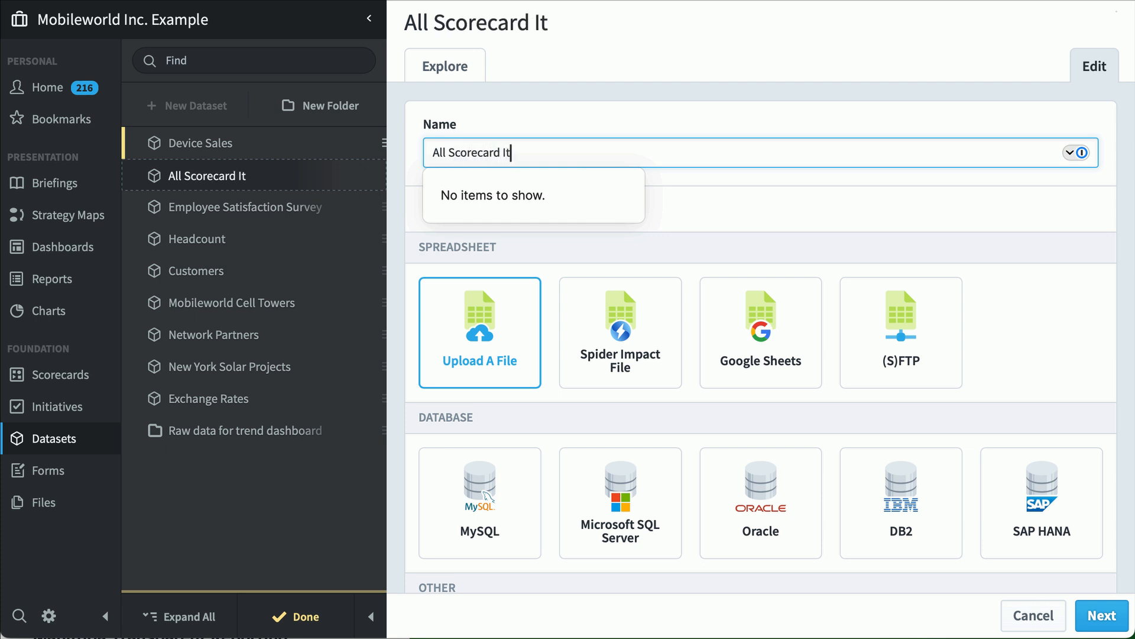
pyautogui.write('em Performance')
pyautogui.press('Home')
pyautogui.hotkey('ctrl', 'shift', 'Right')
pyautogui.press('Delete')
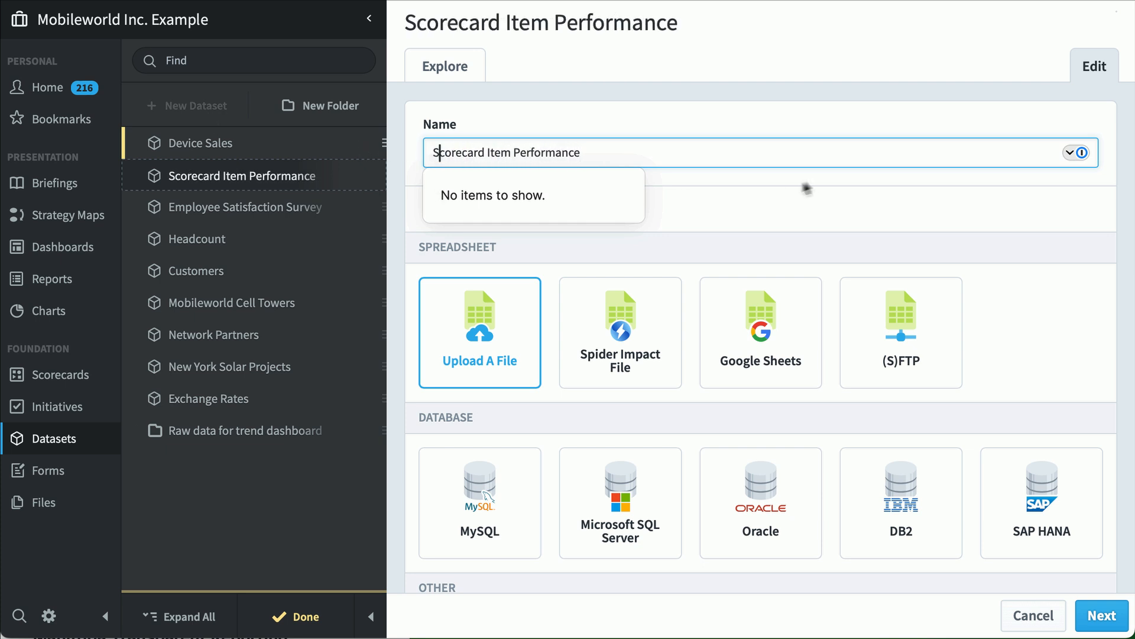
# Choose MySQL as the dataset's data source, keeping "This database (mobileworld)" as the database connection
pyautogui.click(492, 522)
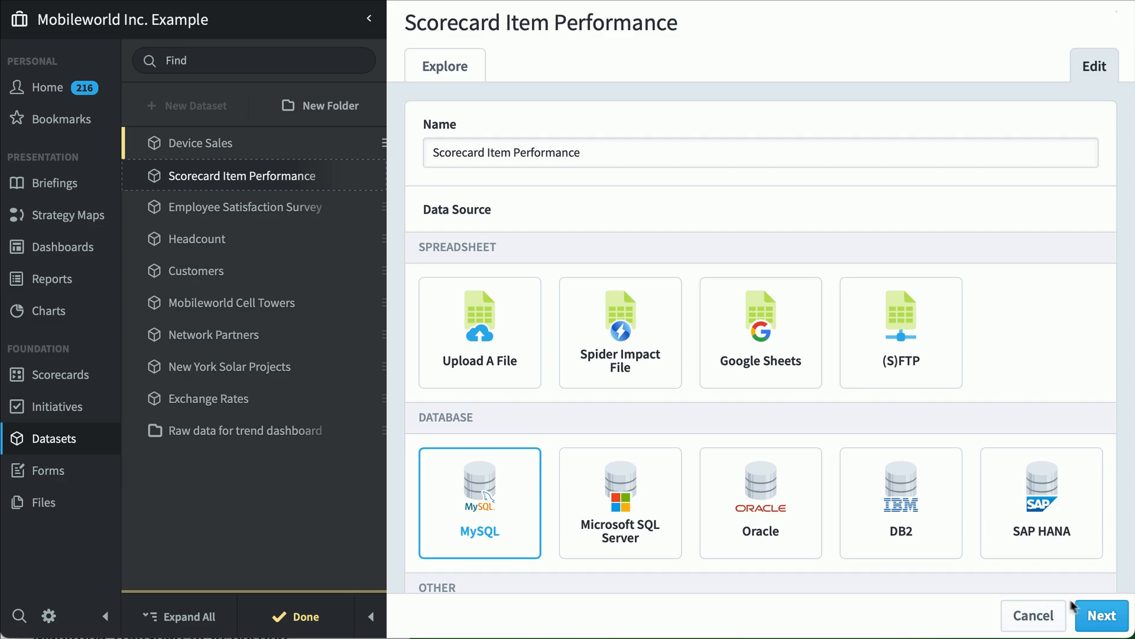
pyautogui.click(1086, 614)
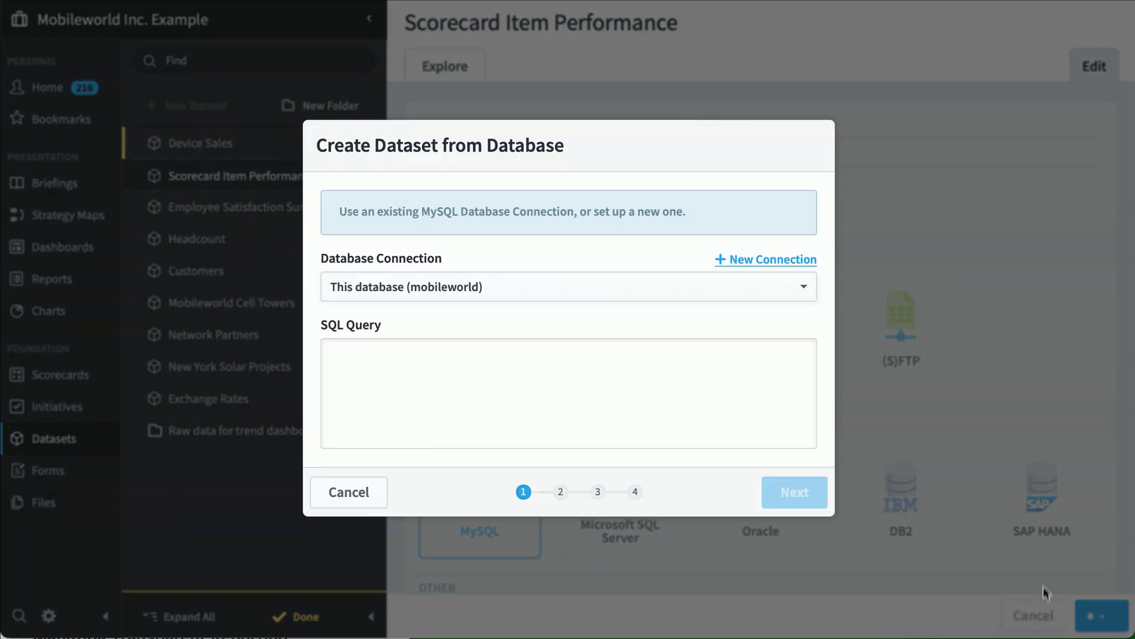
pyautogui.click(371, 292)
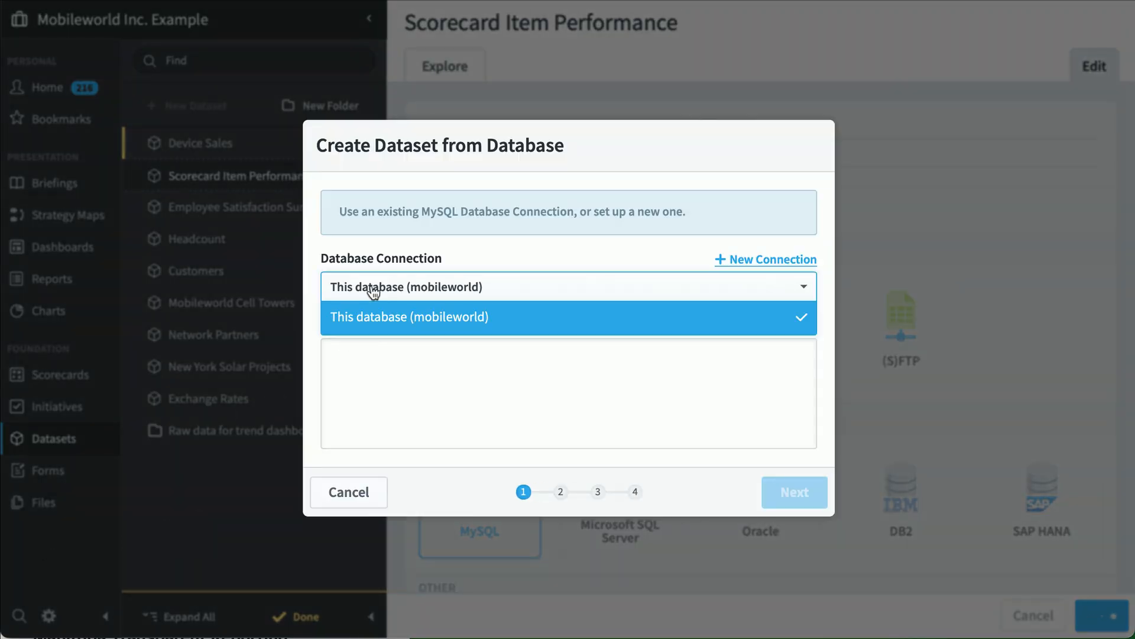
pyautogui.click(370, 287)
# Copy the entire SQL query from the untitled document in the text editor into the dataset's SQL Query and continue
pyautogui.press('super+Tab')
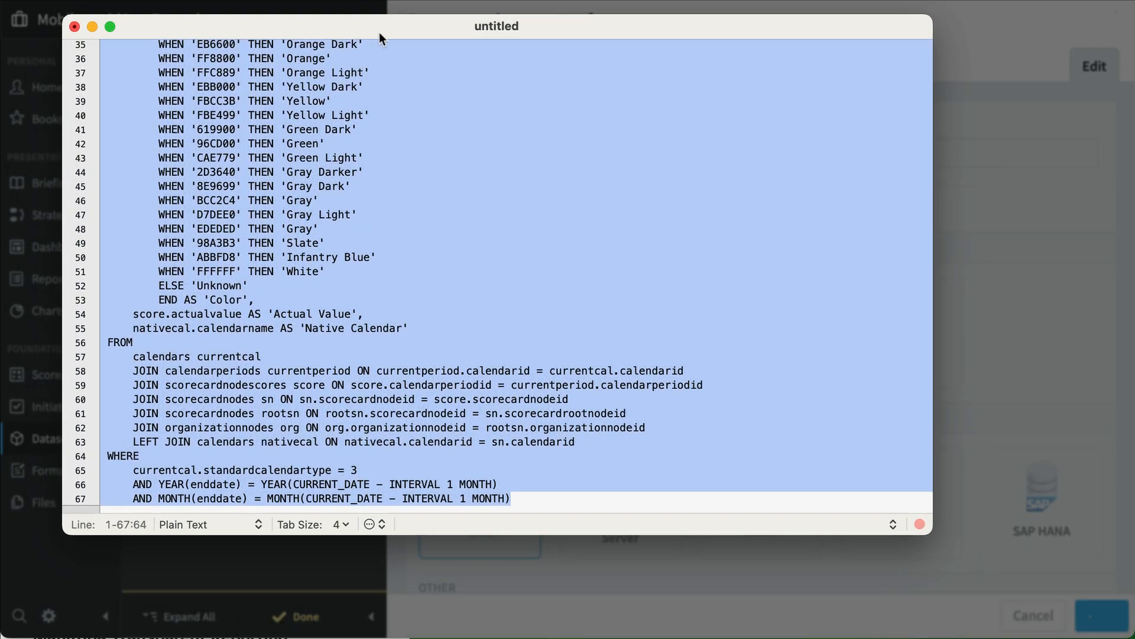
pyautogui.click(495, 346)
pyautogui.scroll(10, 494, 346)
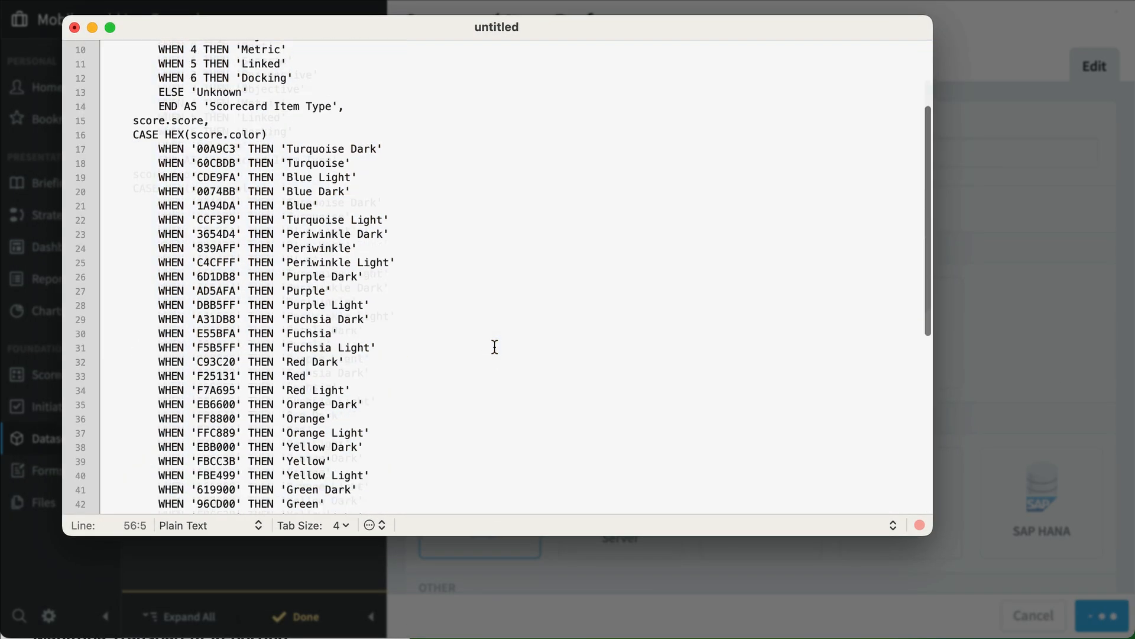
pyautogui.scroll(-10, 494, 345)
pyautogui.click(494, 346)
pyautogui.press('super+a')
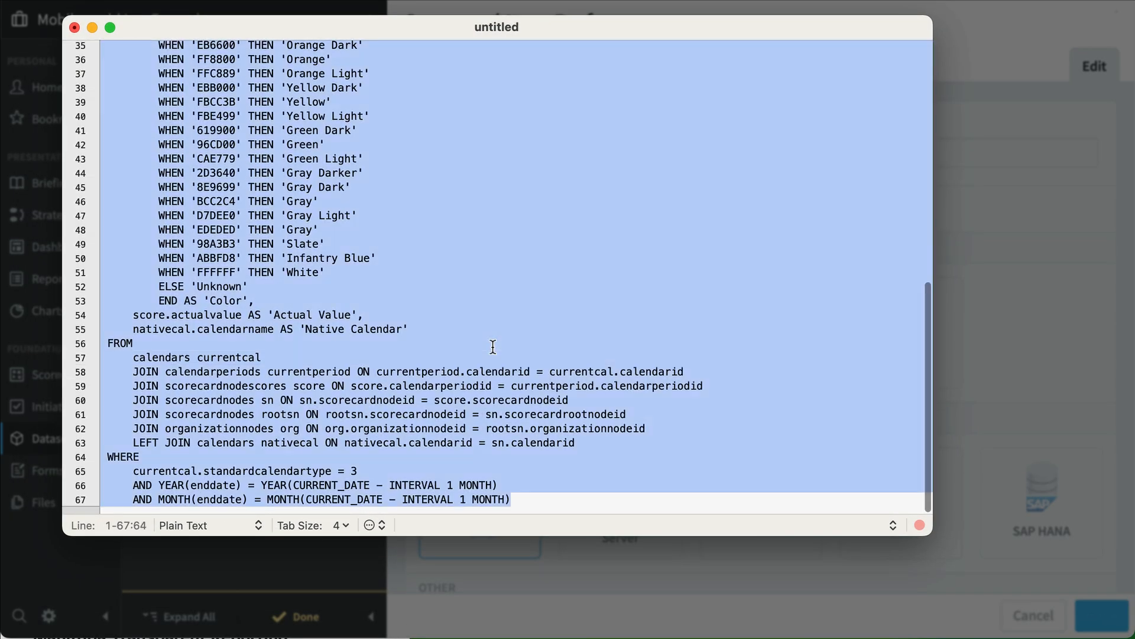
pyautogui.press('super+Tab')
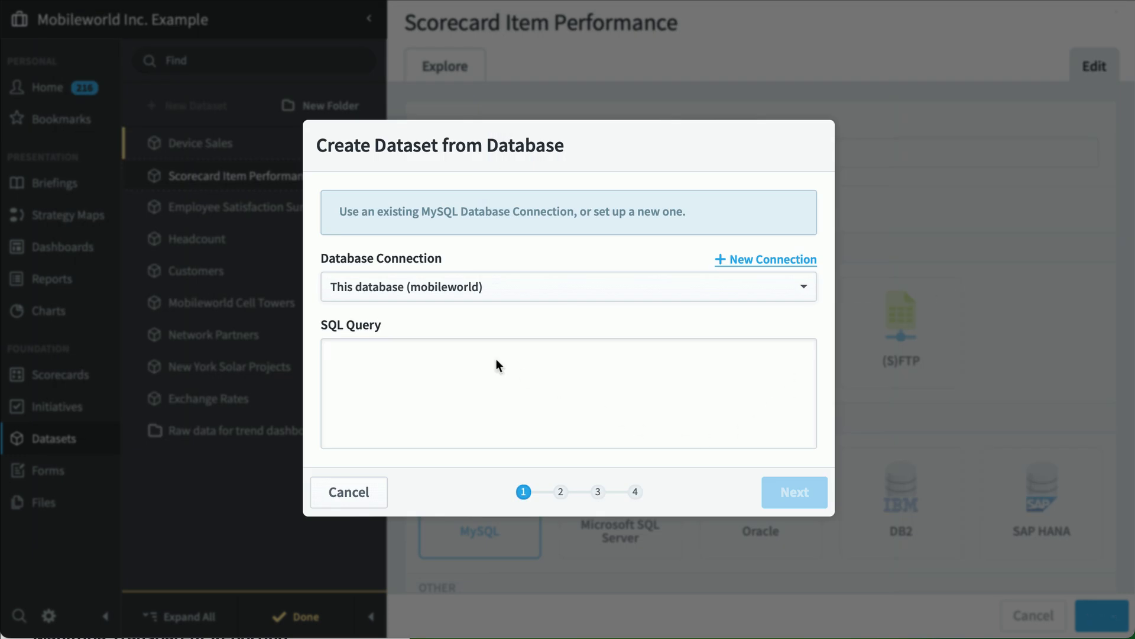
pyautogui.click(469, 359)
pyautogui.press('super+v')
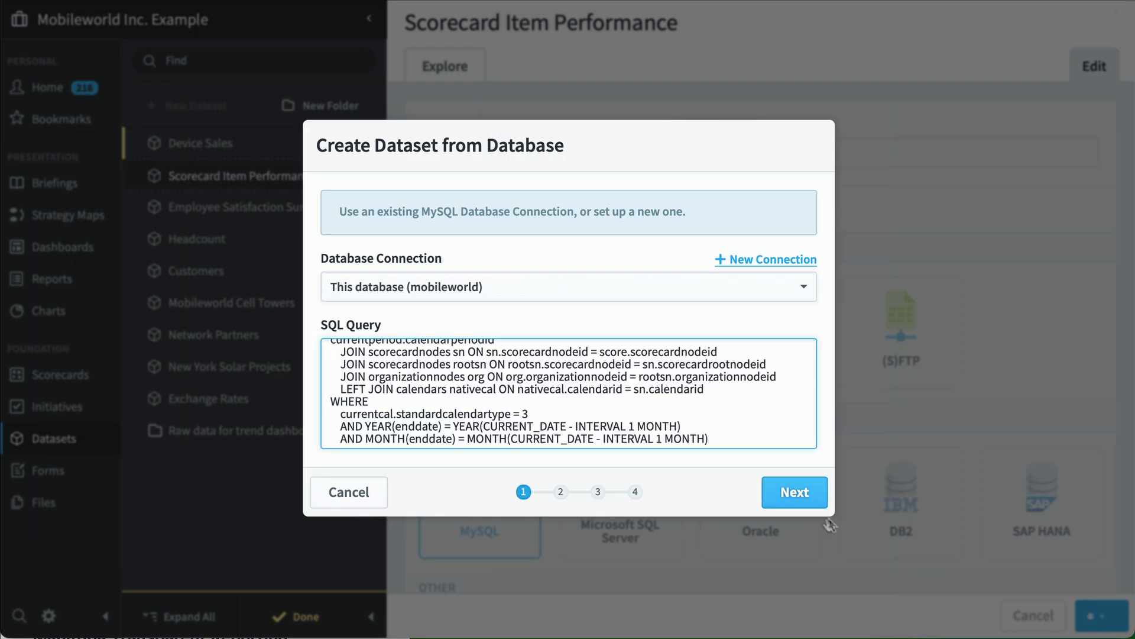
pyautogui.click(796, 491)
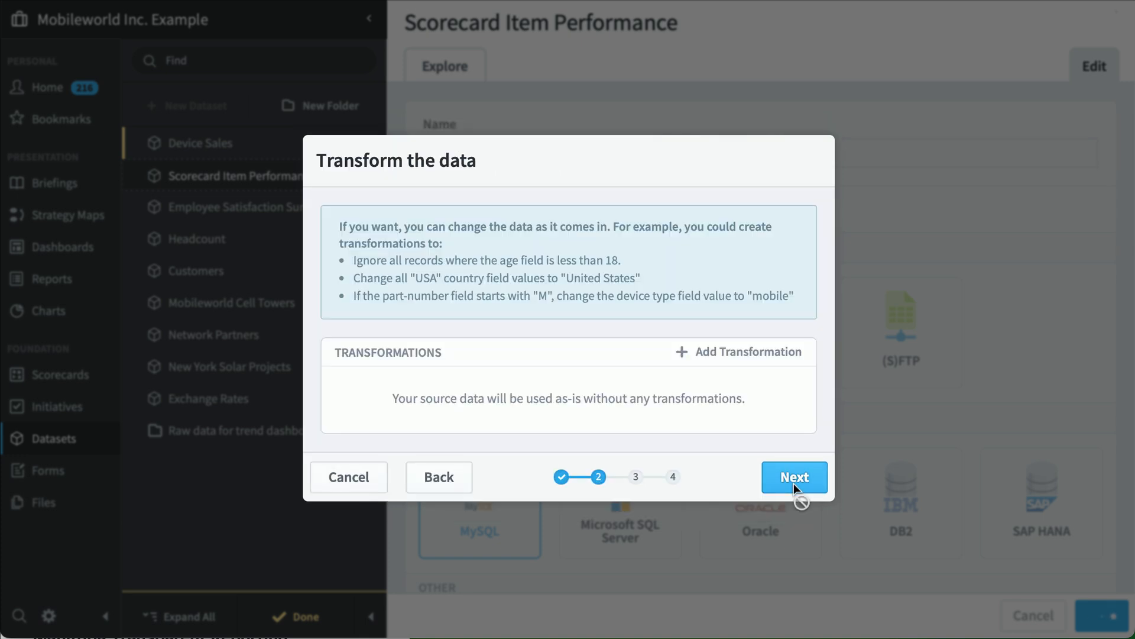
# Import the source data without transformations and set ID as the record ID column
pyautogui.click(805, 477)
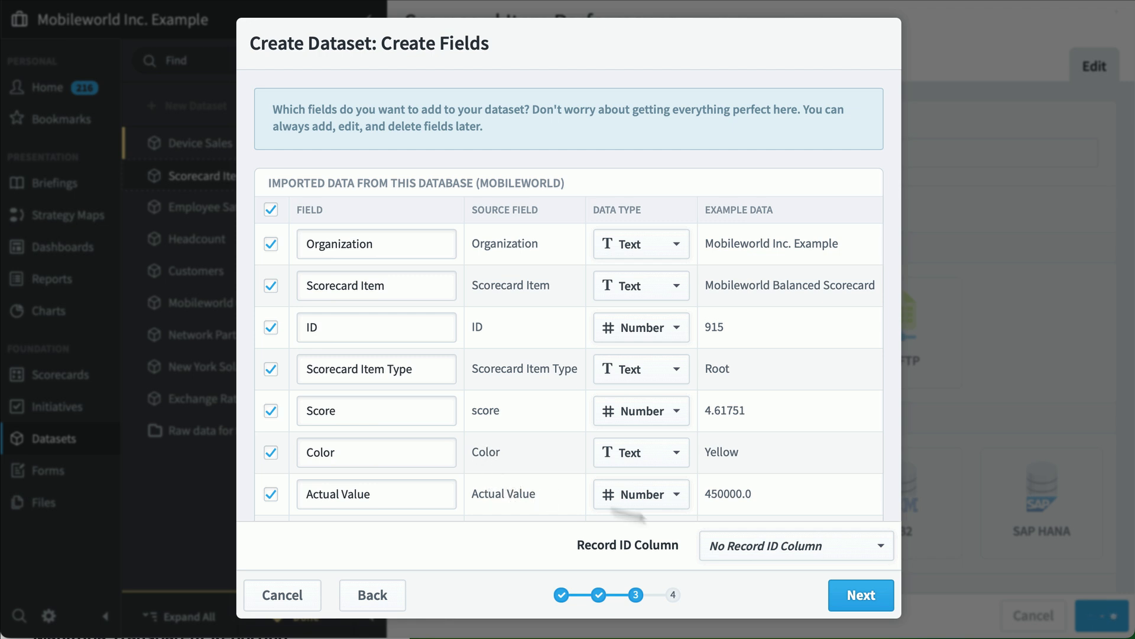
pyautogui.click(844, 545)
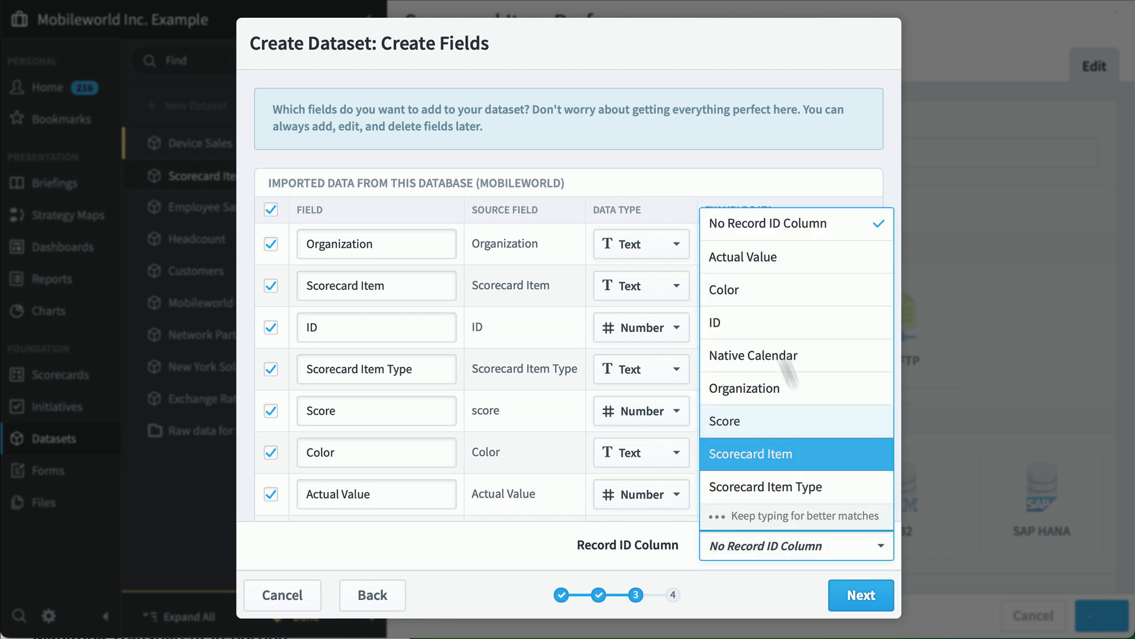
pyautogui.click(773, 327)
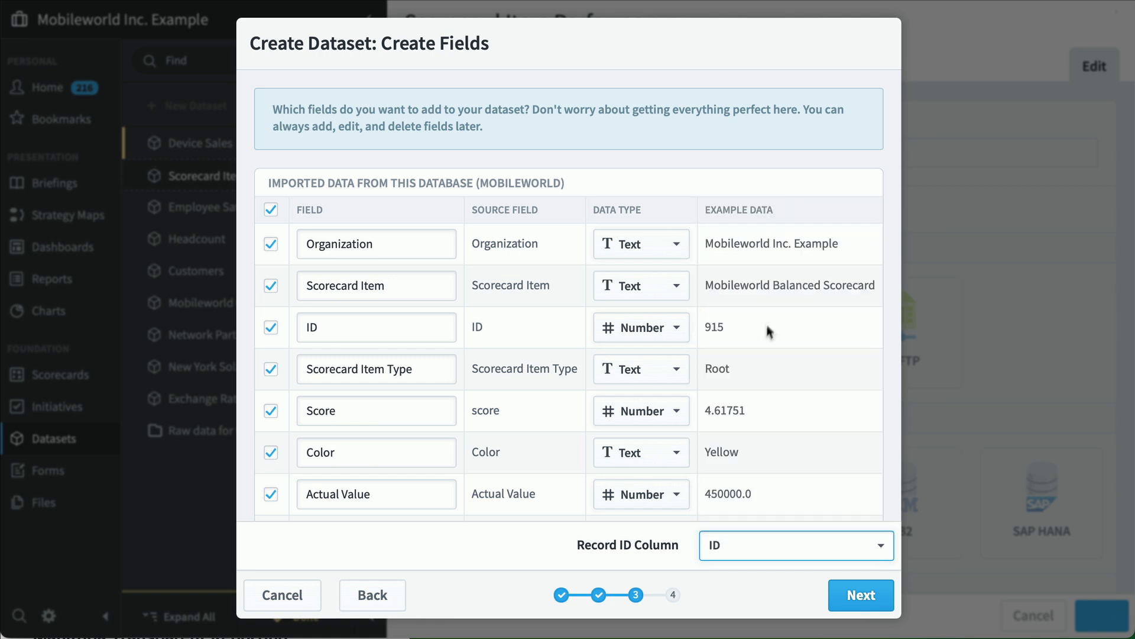
pyautogui.click(852, 602)
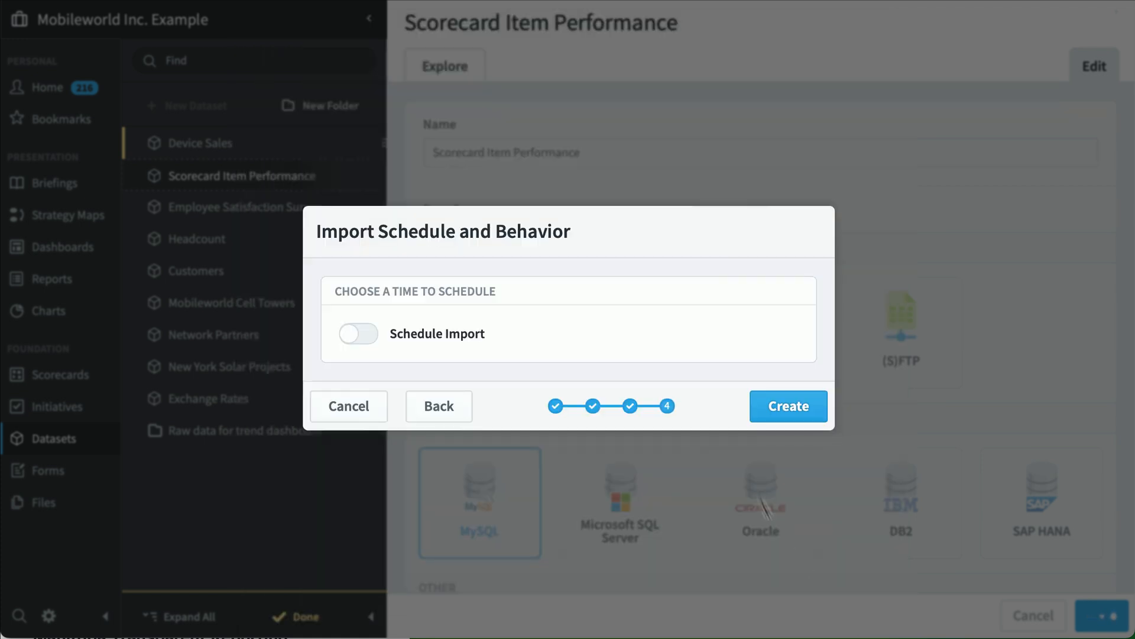
# Schedule the import for every day and set its behavior to Replace All Records
pyautogui.click(376, 335)
pyautogui.click(398, 244)
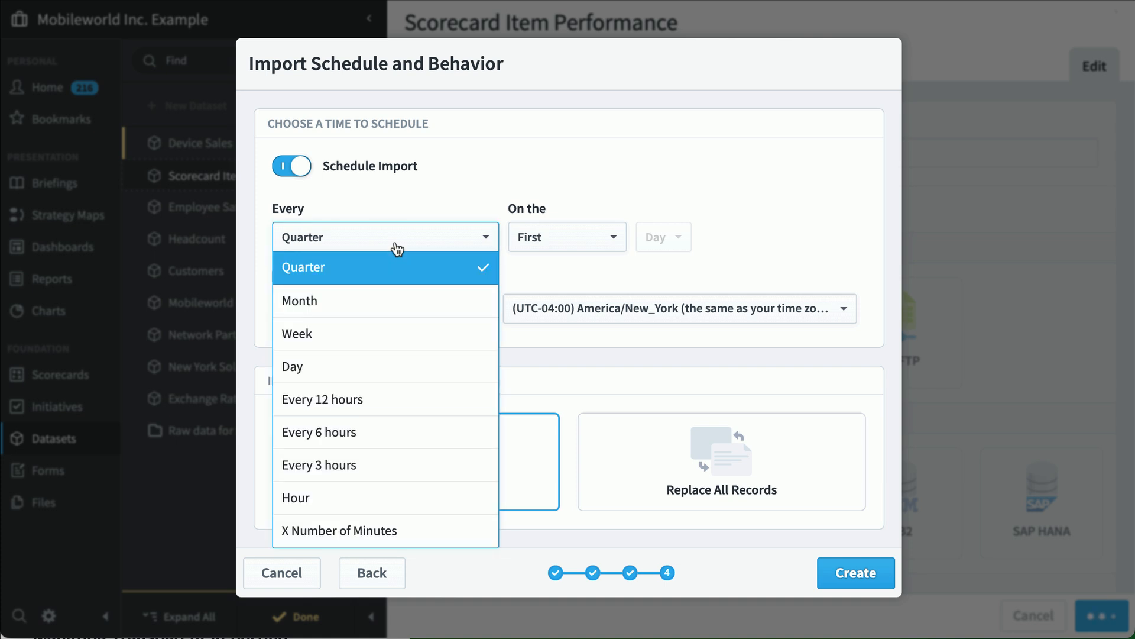
pyautogui.click(436, 368)
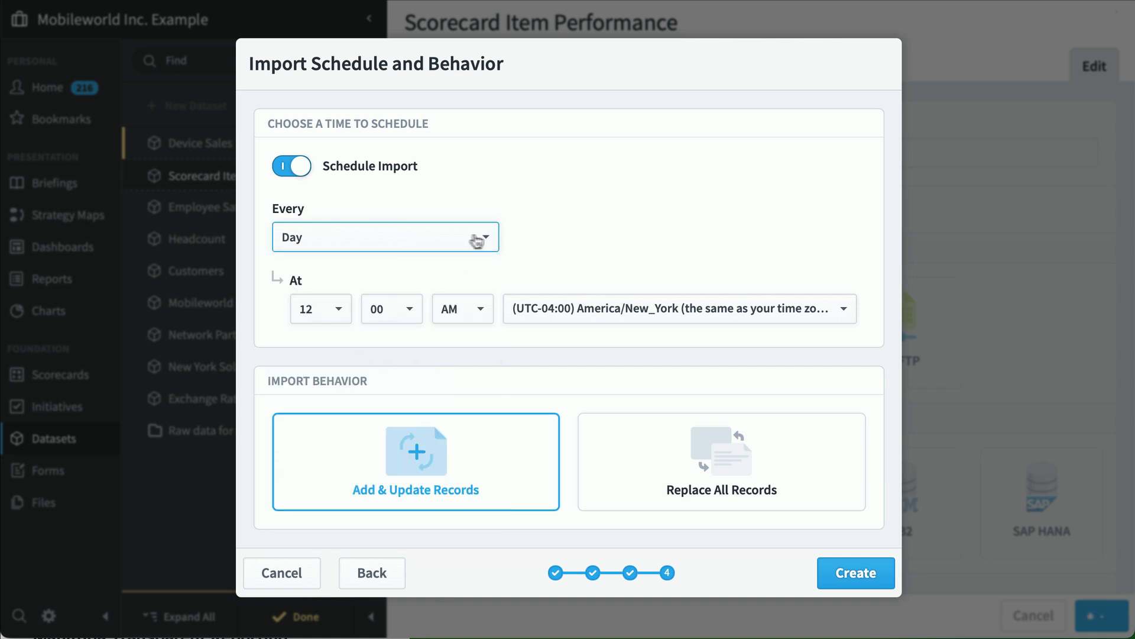
pyautogui.click(704, 481)
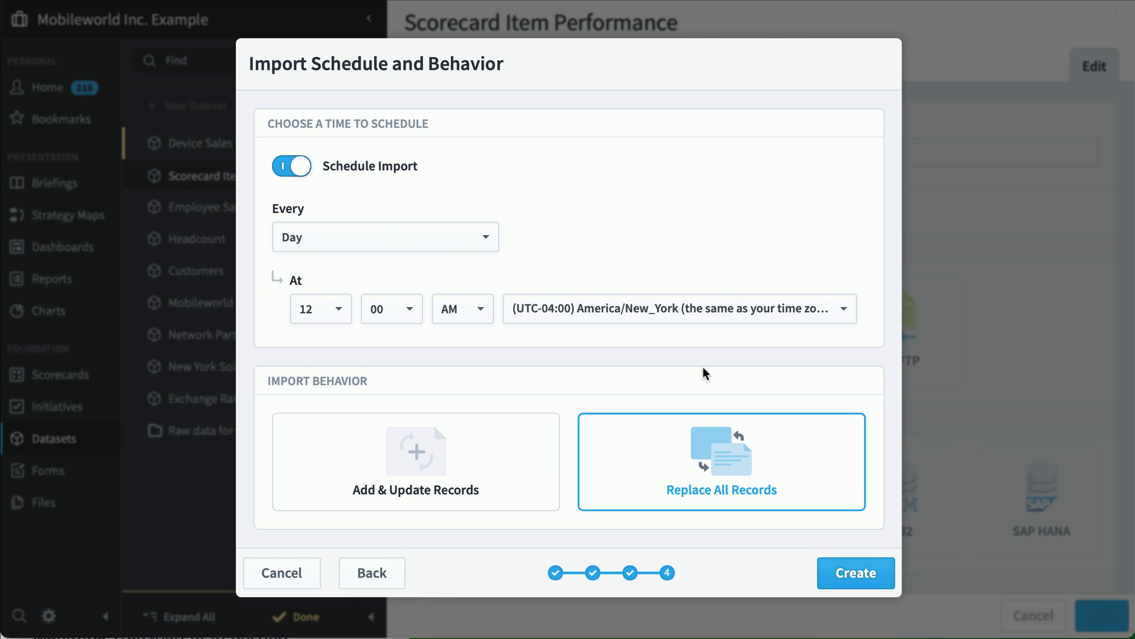
pyautogui.click(343, 307)
pyautogui.click(343, 308)
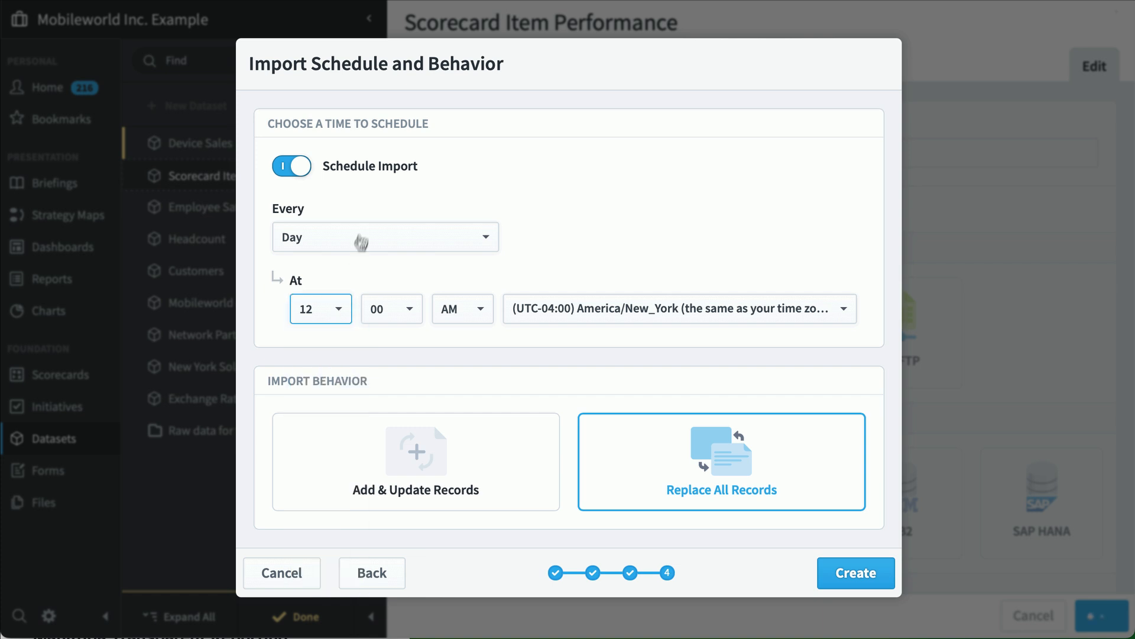
pyautogui.click(364, 236)
pyautogui.click(704, 149)
# Create the dataset, confirming the replacement of all records with "overwrite"
pyautogui.click(862, 577)
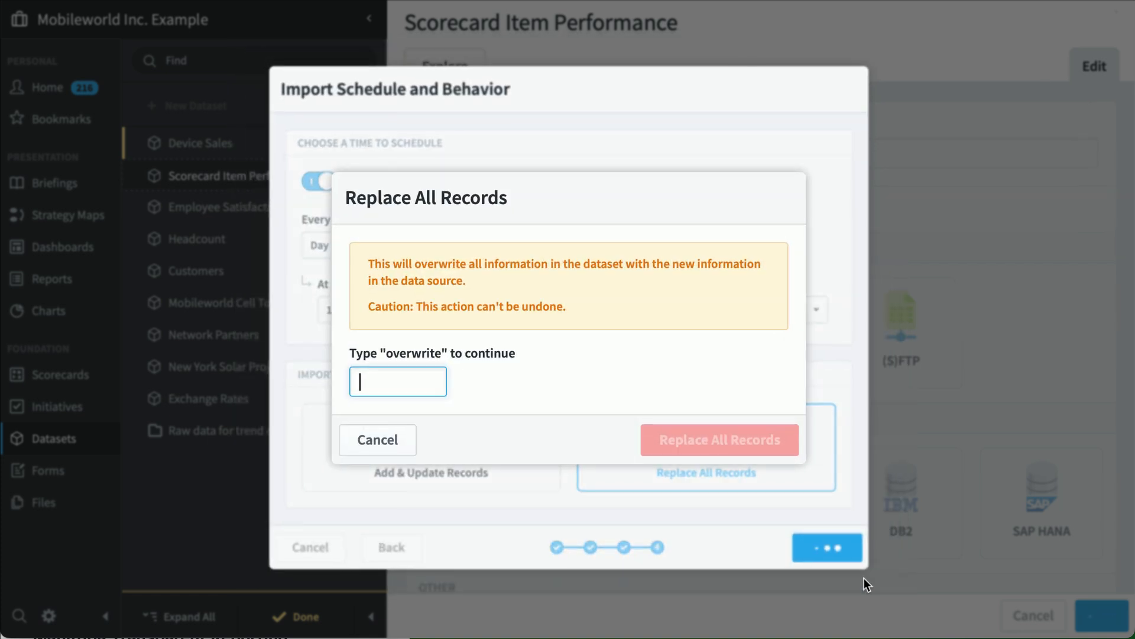
pyautogui.write('overwrite')
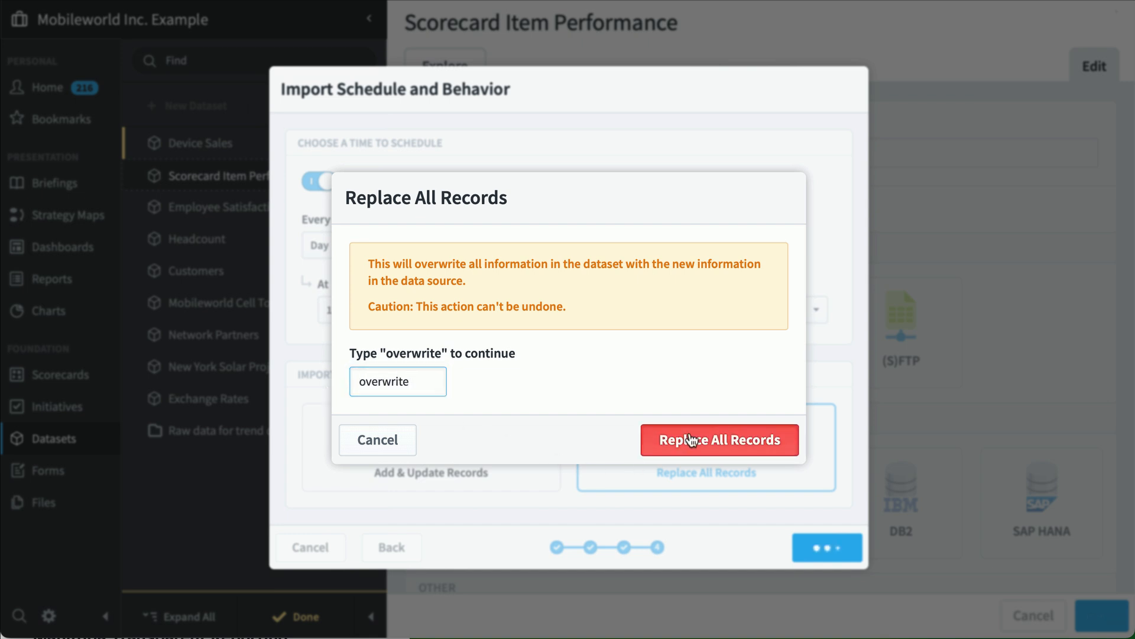
pyautogui.click(690, 434)
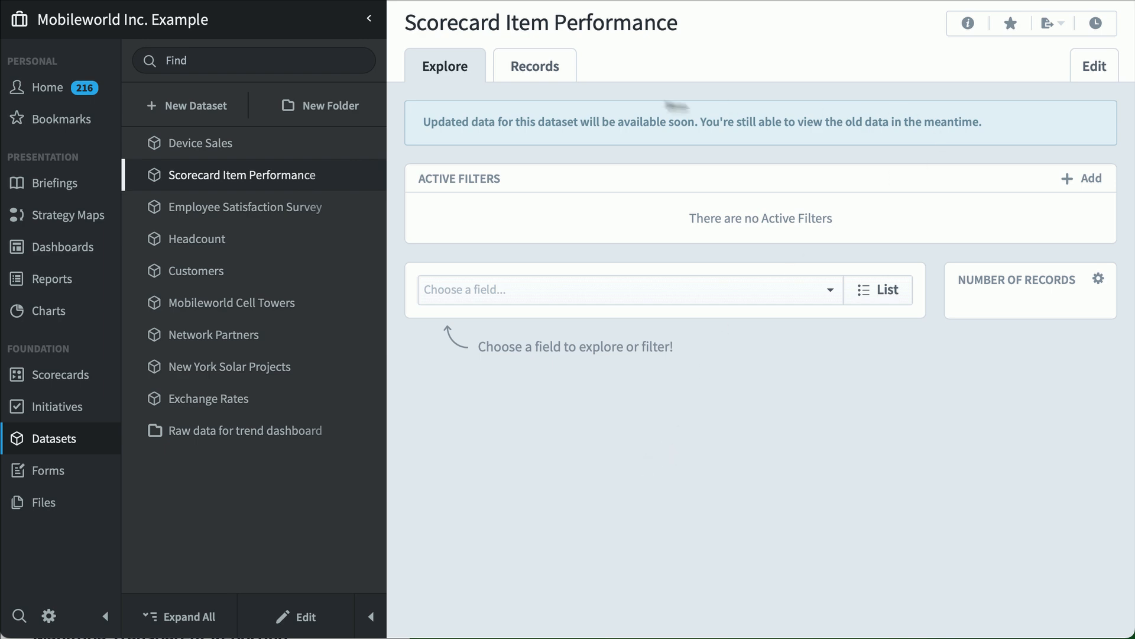
# Examine the imported records of the Scorecard Item Performance dataset
pyautogui.click(556, 83)
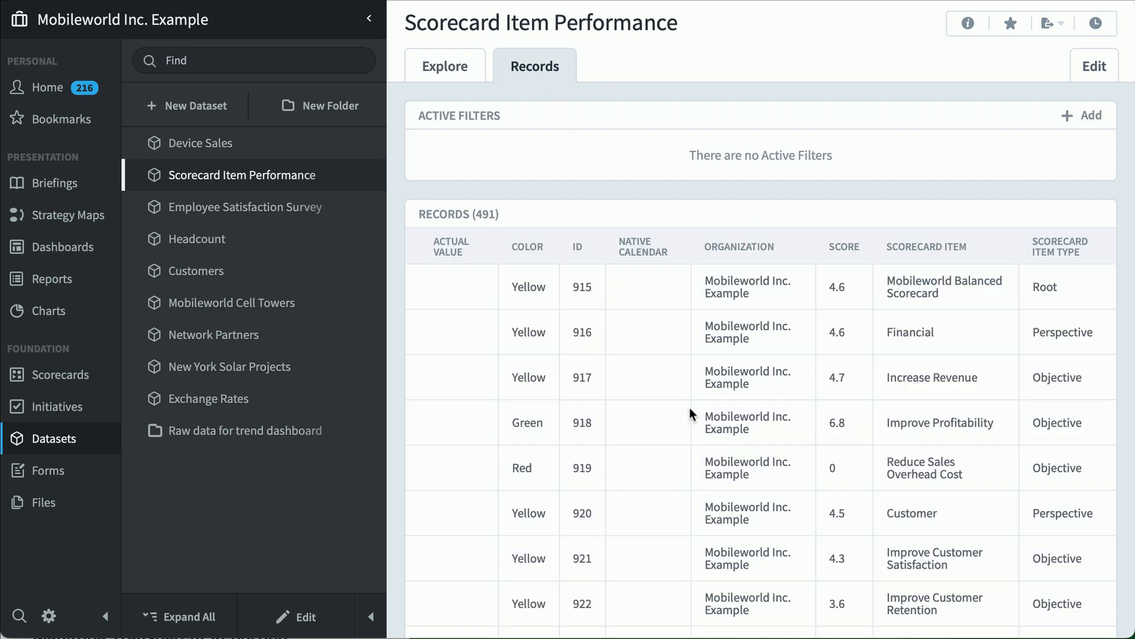
pyautogui.scroll(-20, 690, 406)
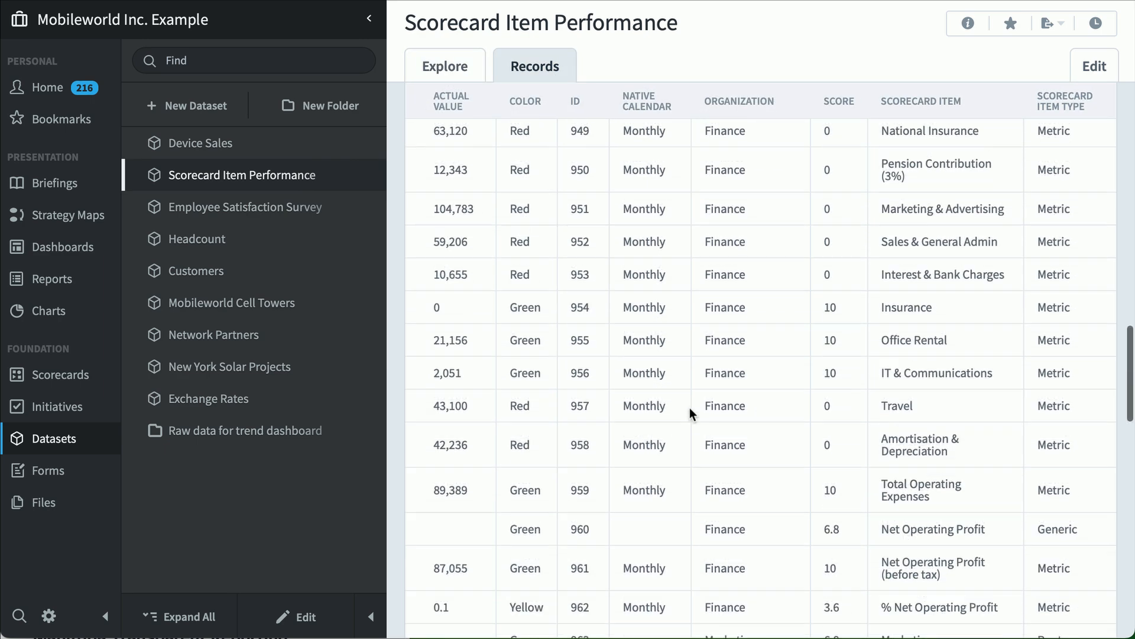
# Explore the dataset with a breakdown by Scorecard Item Type and show the item types grouped under Other
pyautogui.scroll(-10, 690, 407)
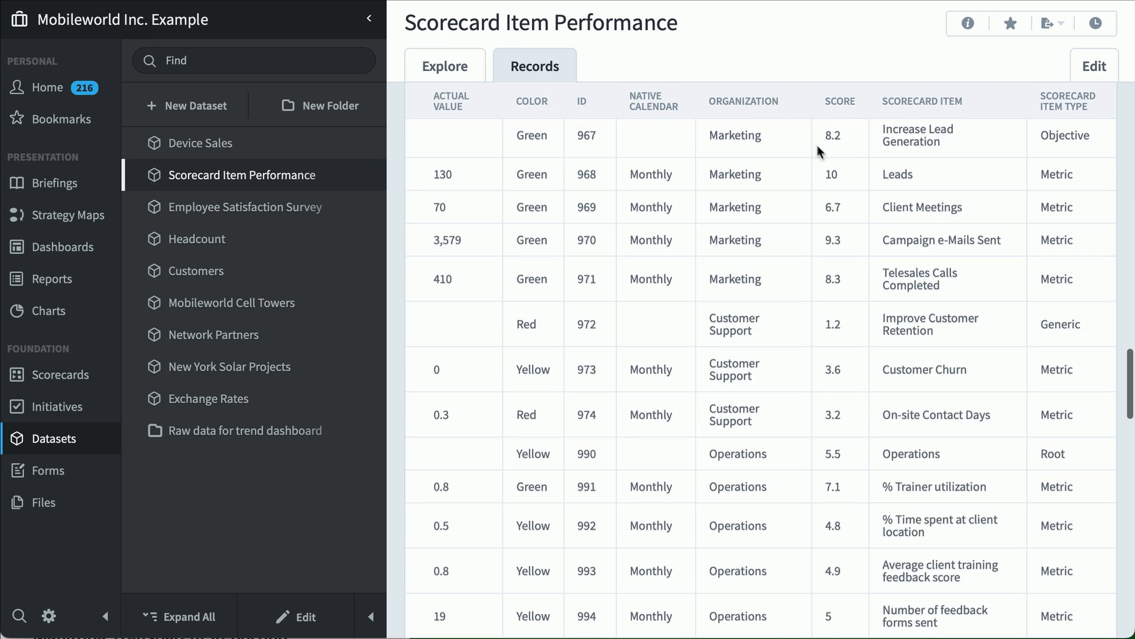
pyautogui.scroll(20, 816, 150)
pyautogui.click(446, 68)
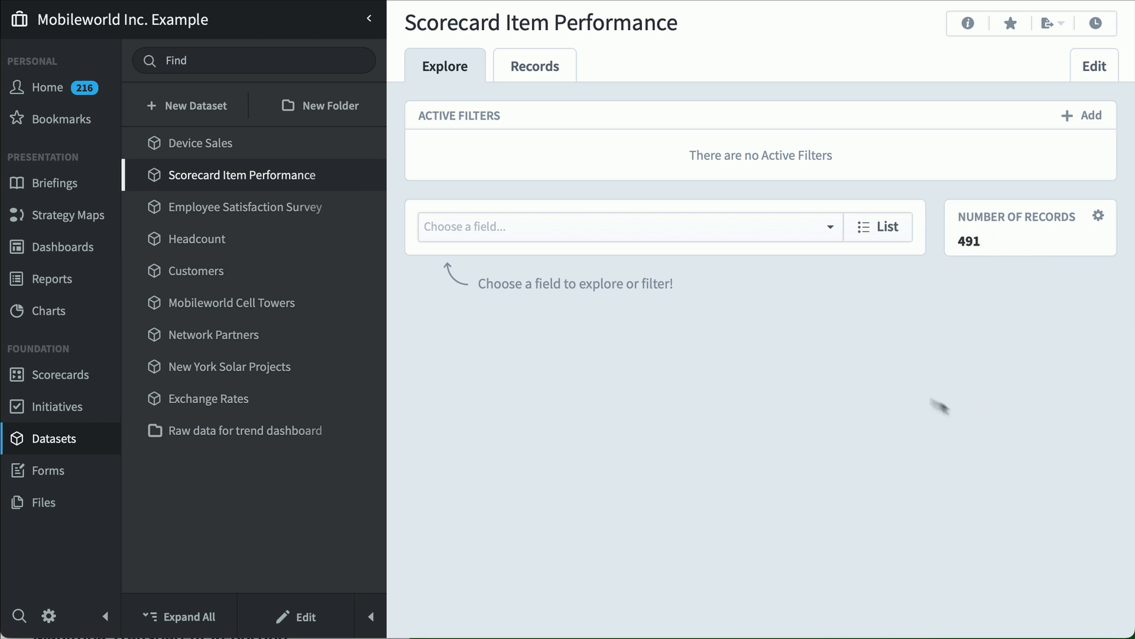
pyautogui.click(699, 230)
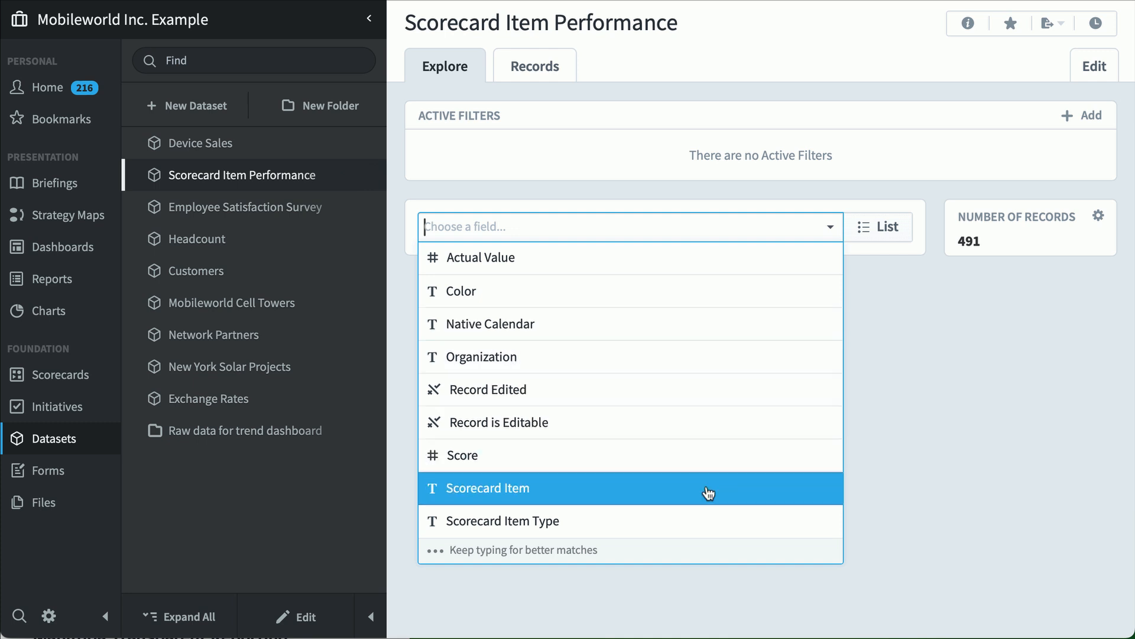
pyautogui.click(712, 519)
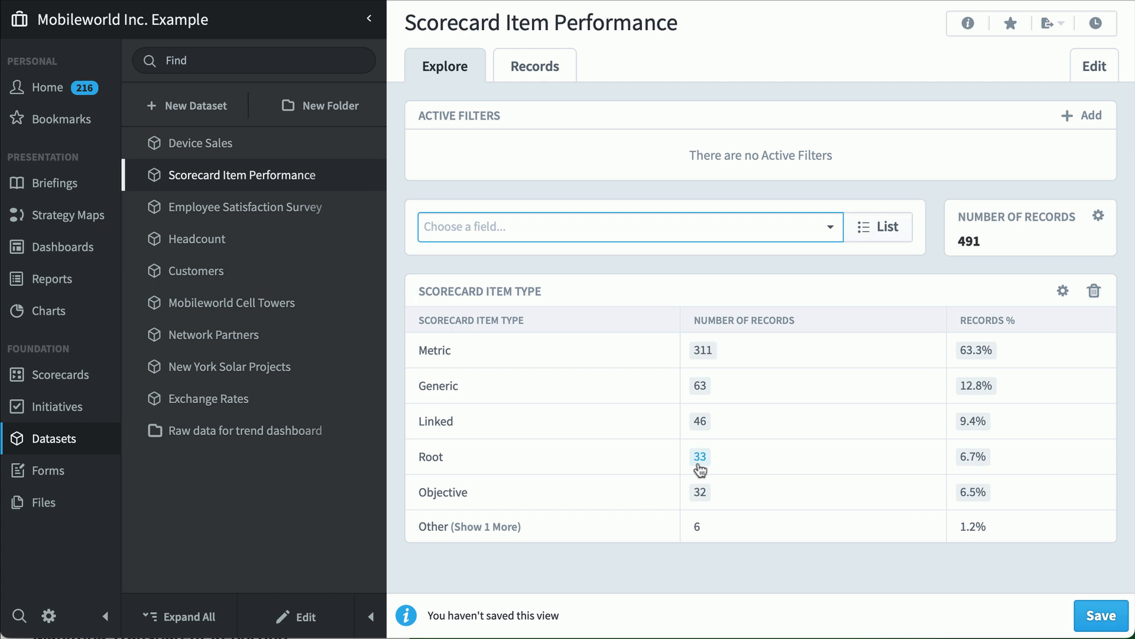
pyautogui.click(453, 528)
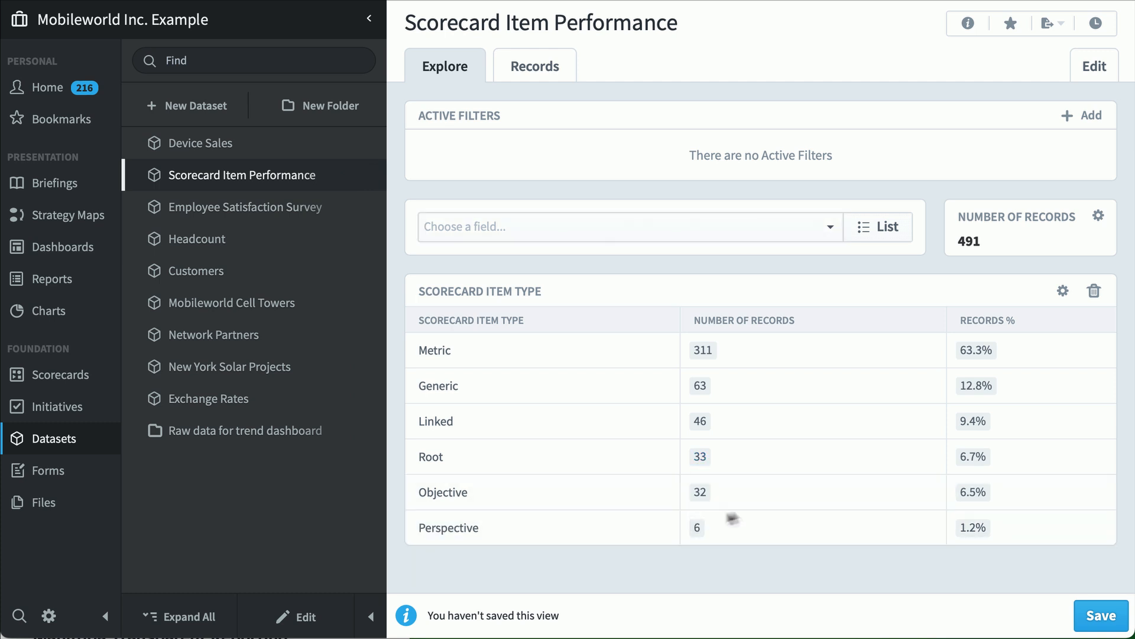
# Replace the Scorecard Item Type breakdown with one by Organization and expand its Other group three times
pyautogui.click(1094, 291)
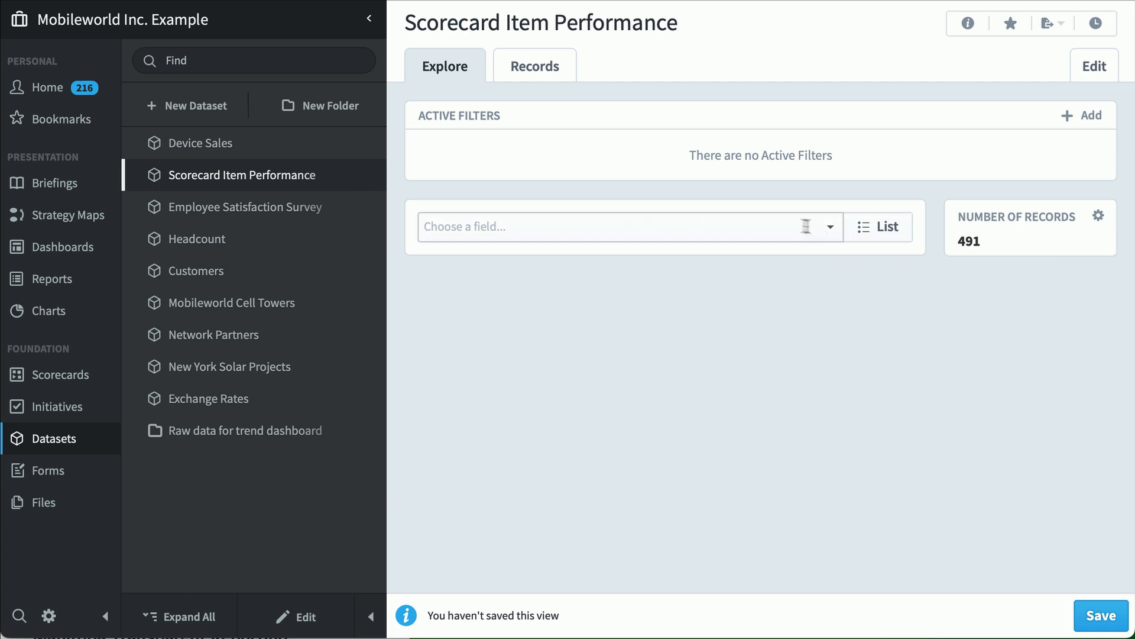
pyautogui.click(780, 226)
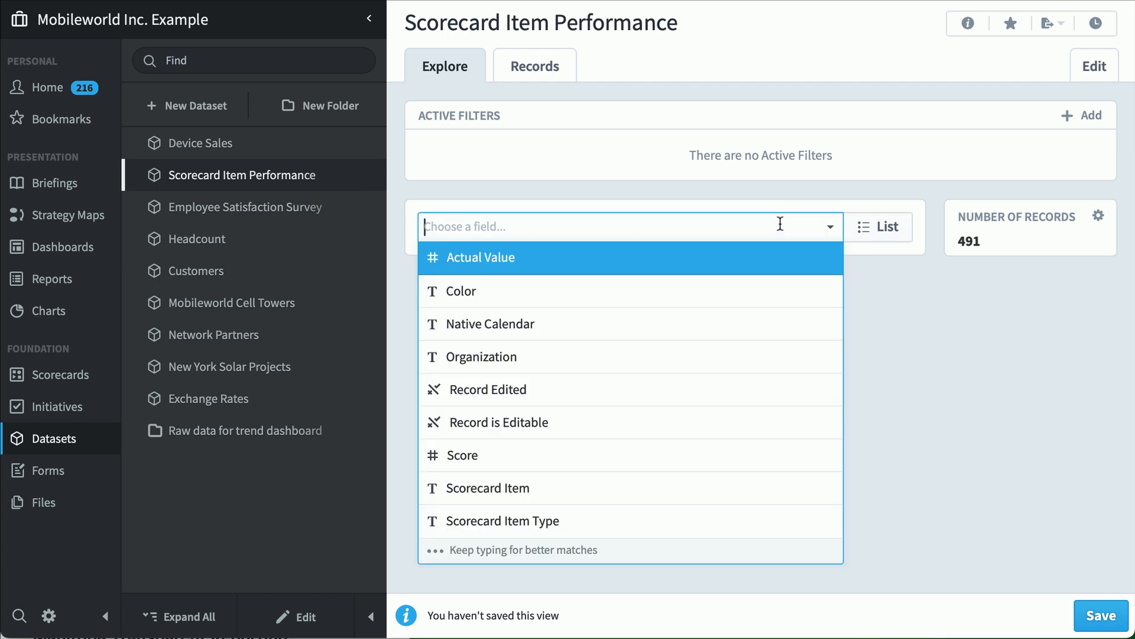
pyautogui.click(784, 364)
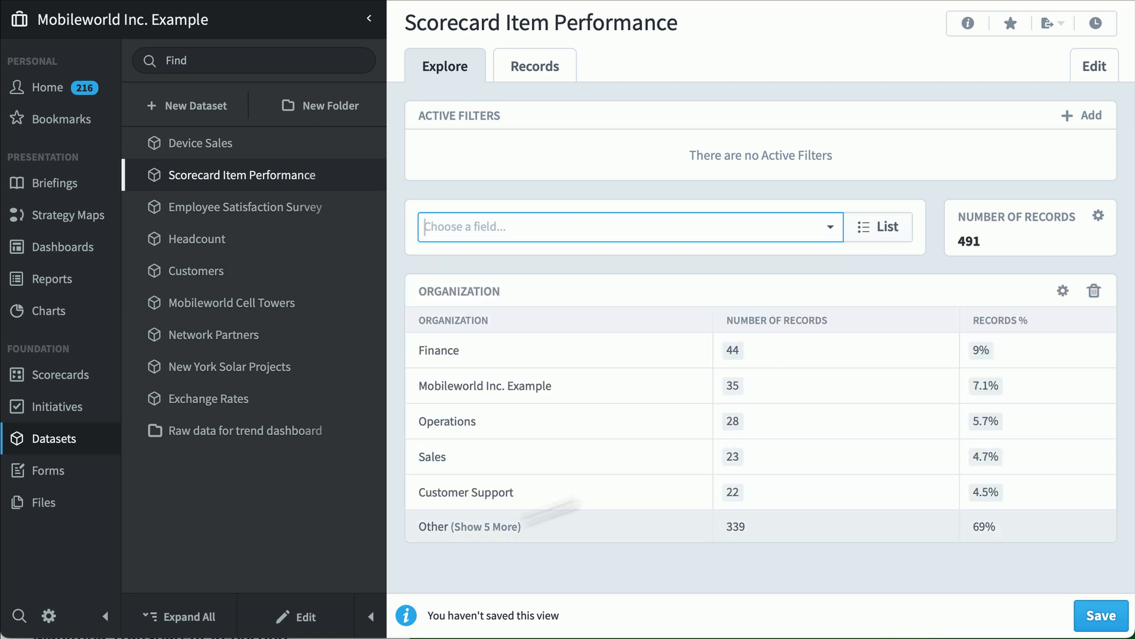
pyautogui.click(465, 535)
pyautogui.scroll(-3, 495, 537)
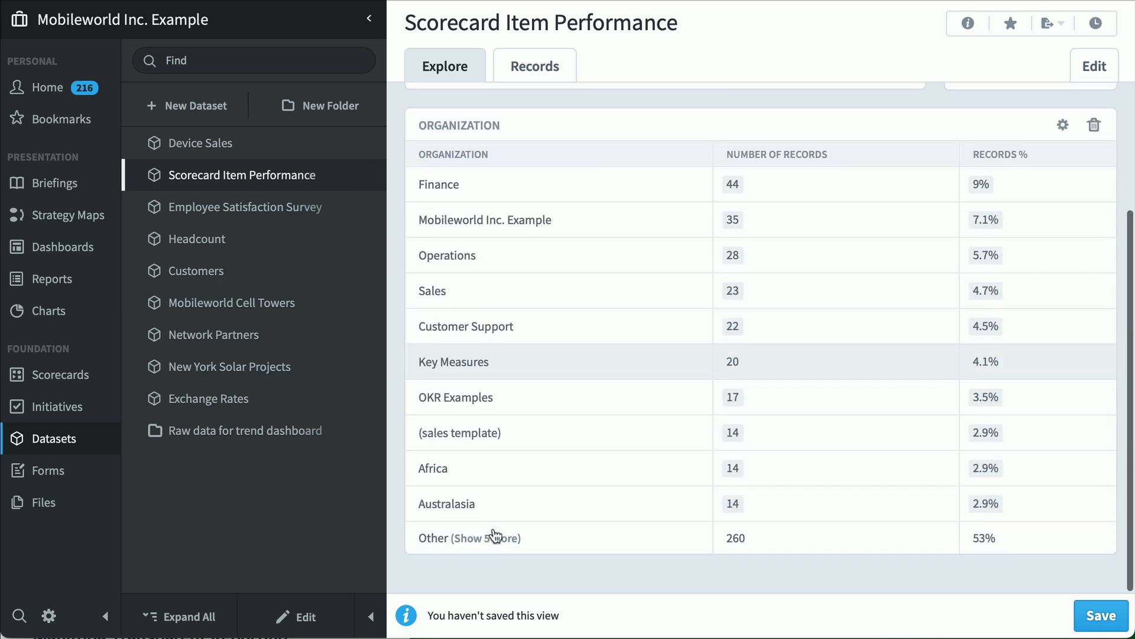
pyautogui.click(506, 541)
pyautogui.scroll(-5, 521, 543)
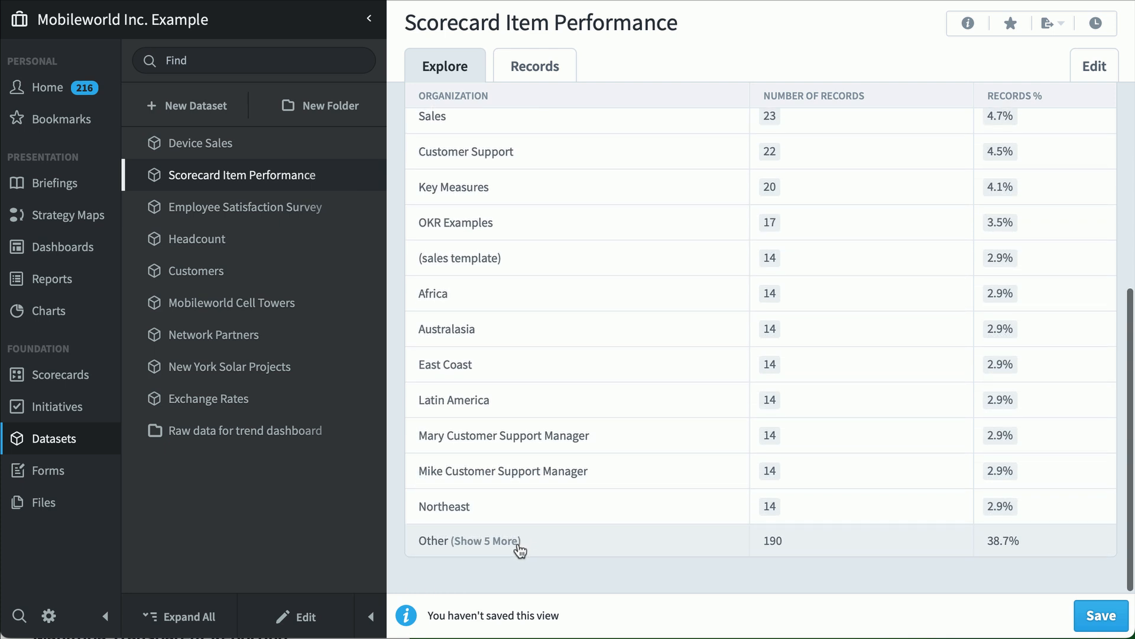
pyautogui.click(519, 542)
pyautogui.scroll(10, 524, 544)
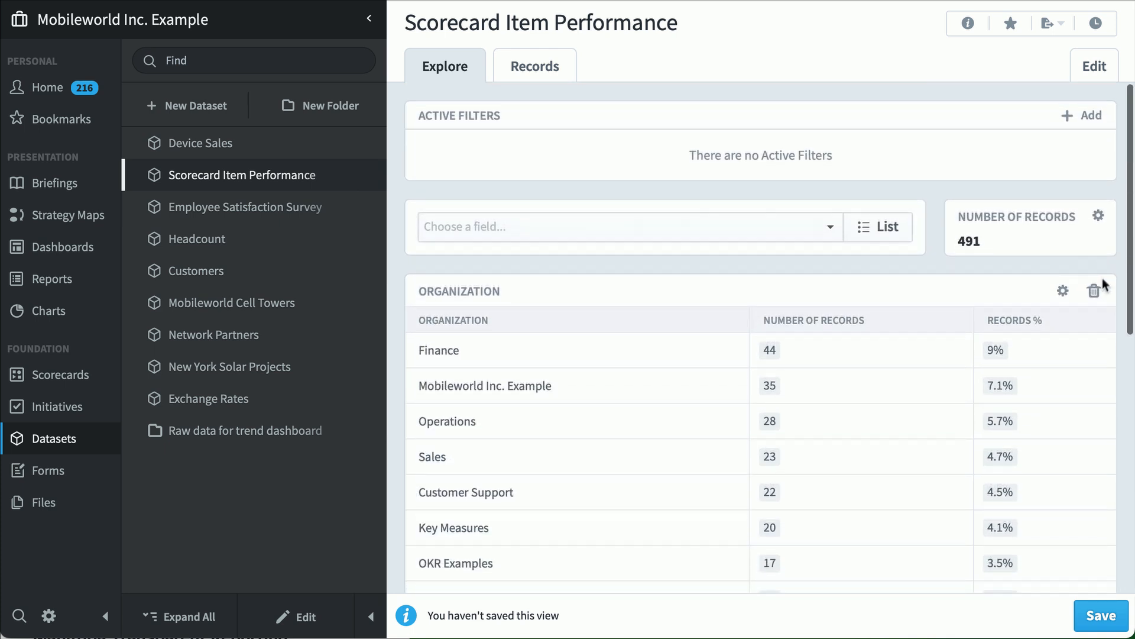
# Replace the Organization breakdown with one by Color
pyautogui.click(1098, 294)
pyautogui.click(659, 230)
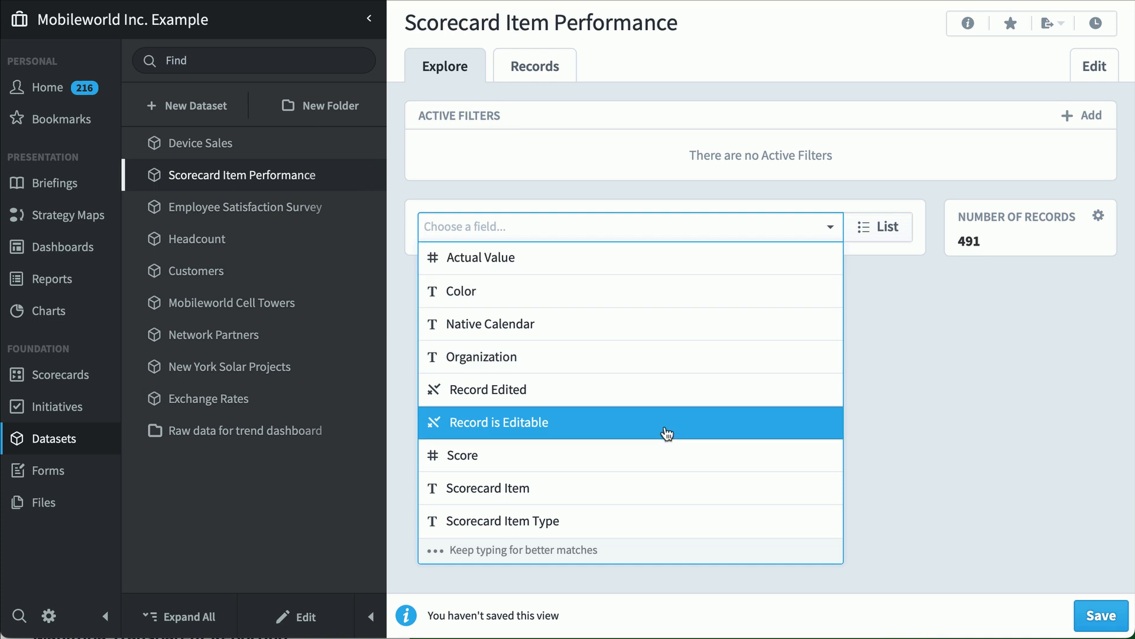
pyautogui.click(641, 299)
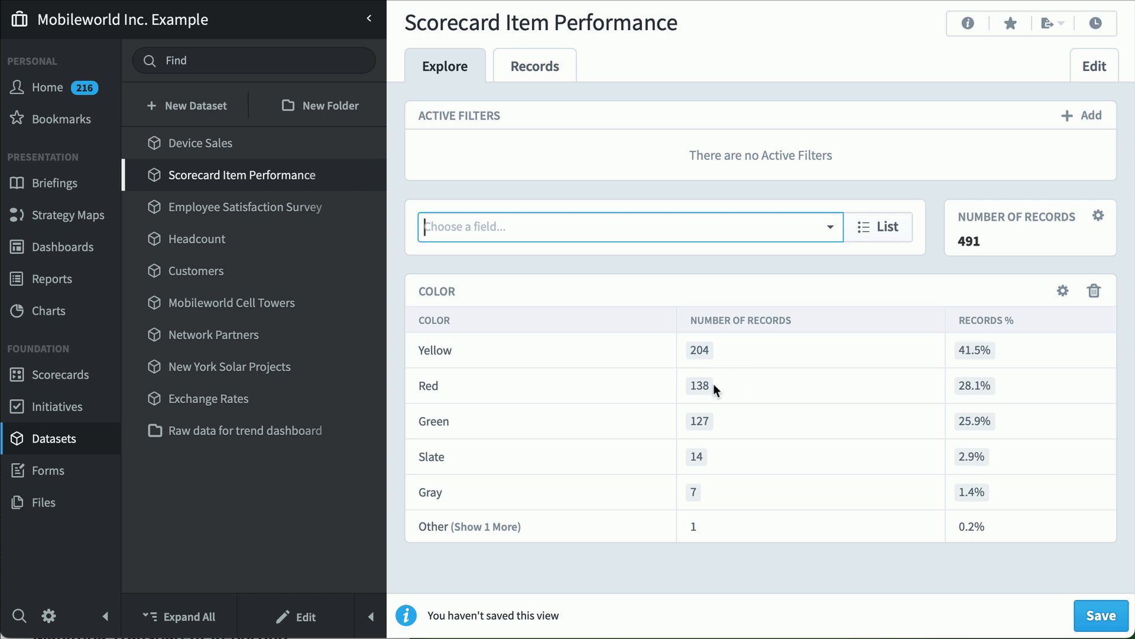
# Add an Organization breakdown below Color, filter the records to Finance, and remove that filter again
pyautogui.click(750, 229)
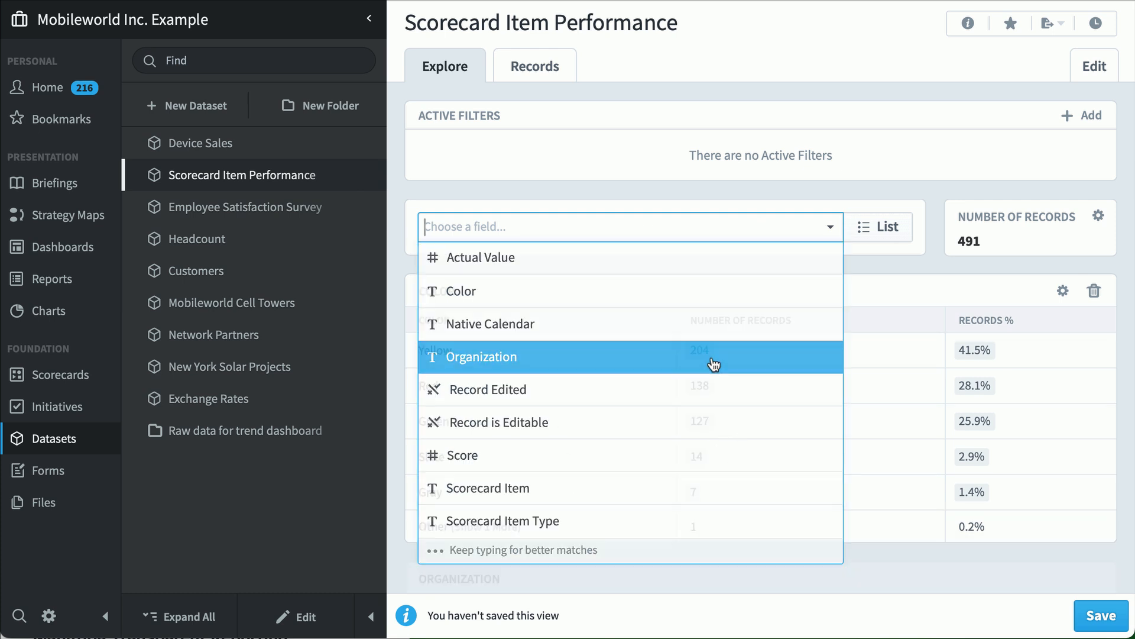
pyautogui.click(718, 367)
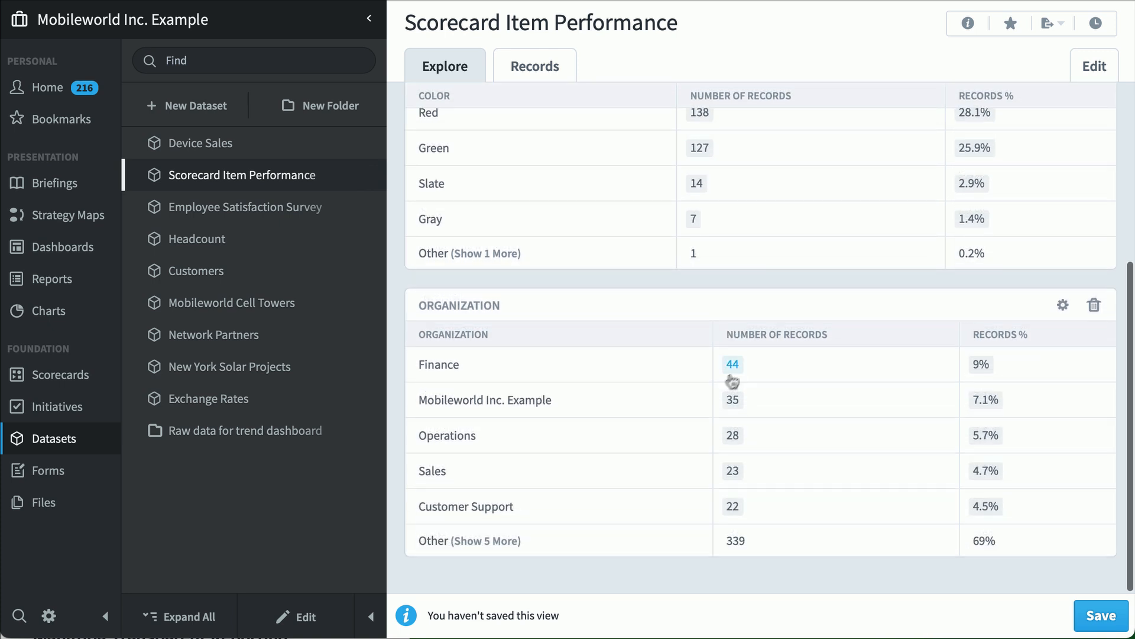
pyautogui.click(529, 374)
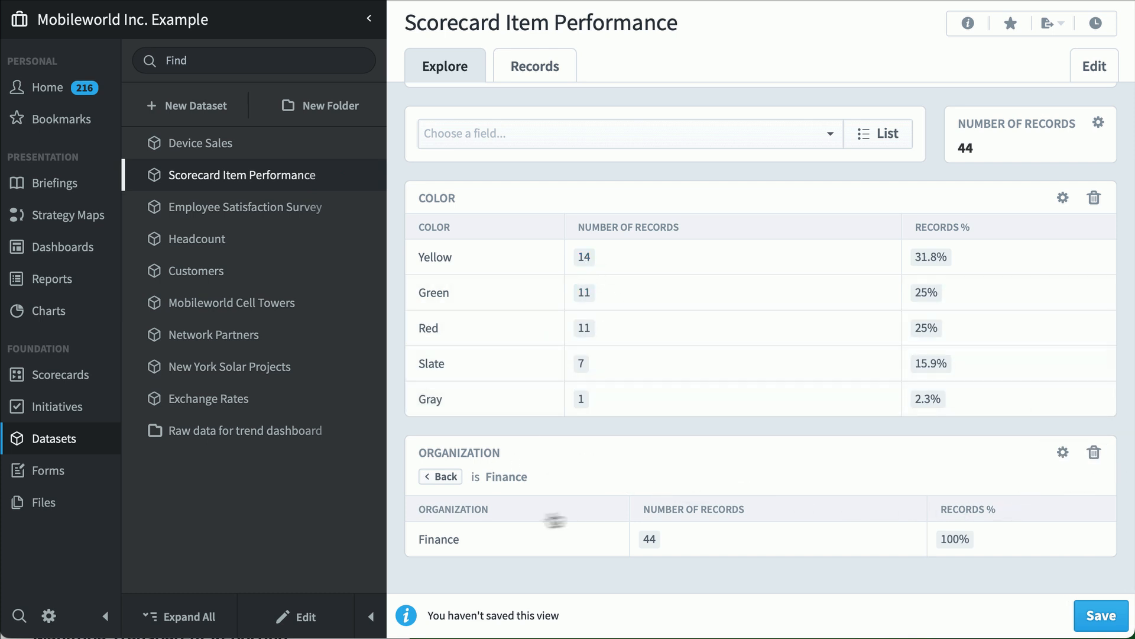
pyautogui.click(447, 476)
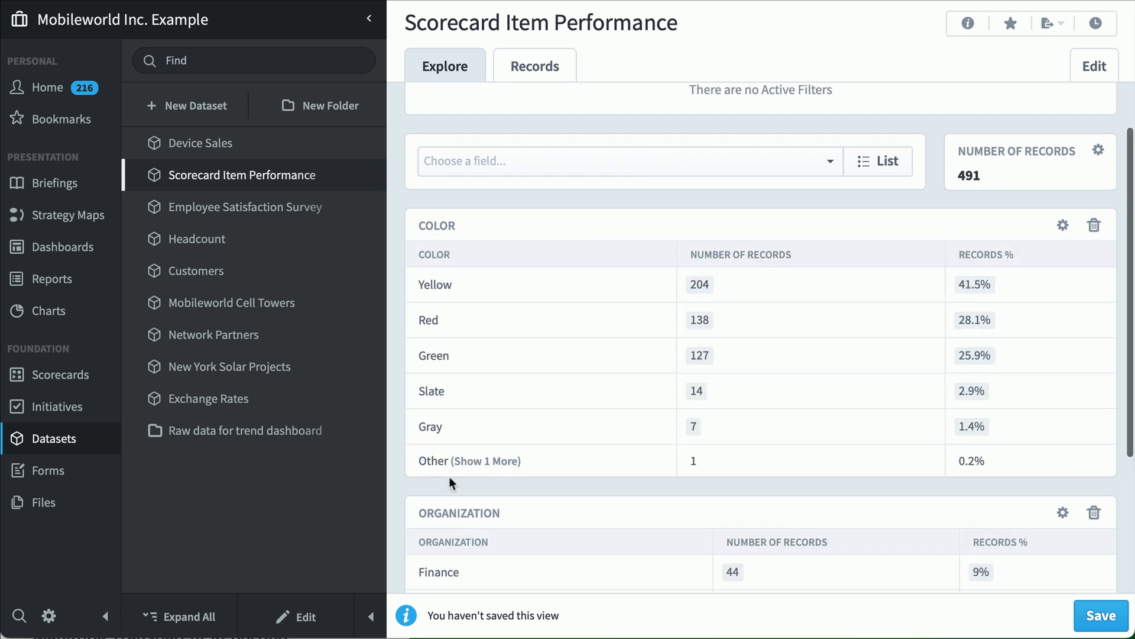
# Add a Scorecard Item Type breakdown, filter the records to Metric, and review the color distribution
pyautogui.click(677, 162)
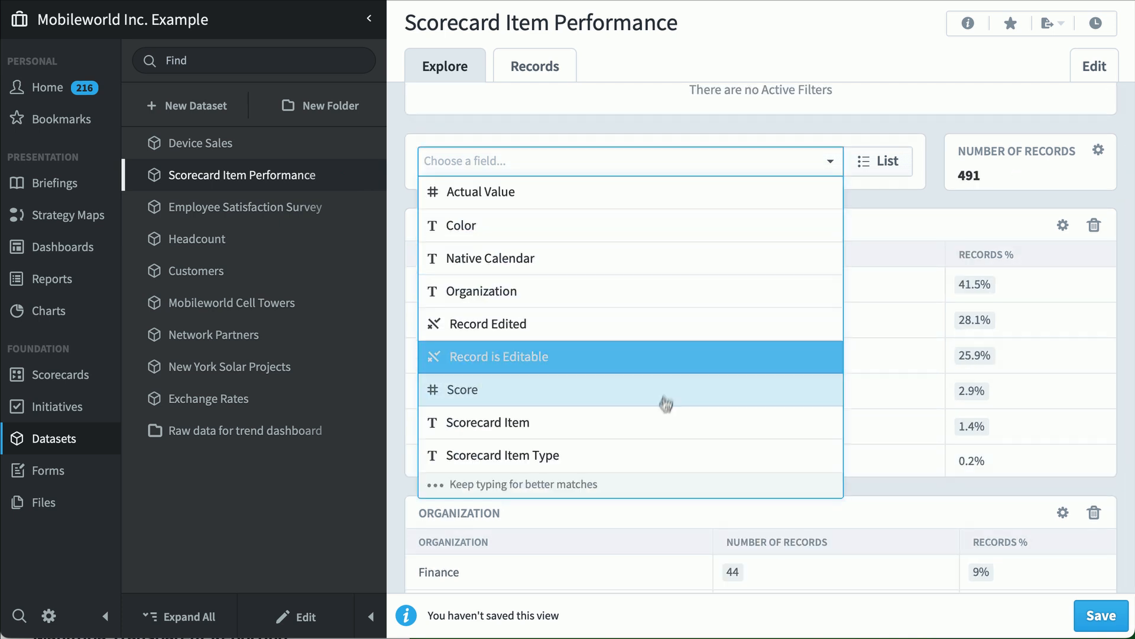
pyautogui.click(681, 455)
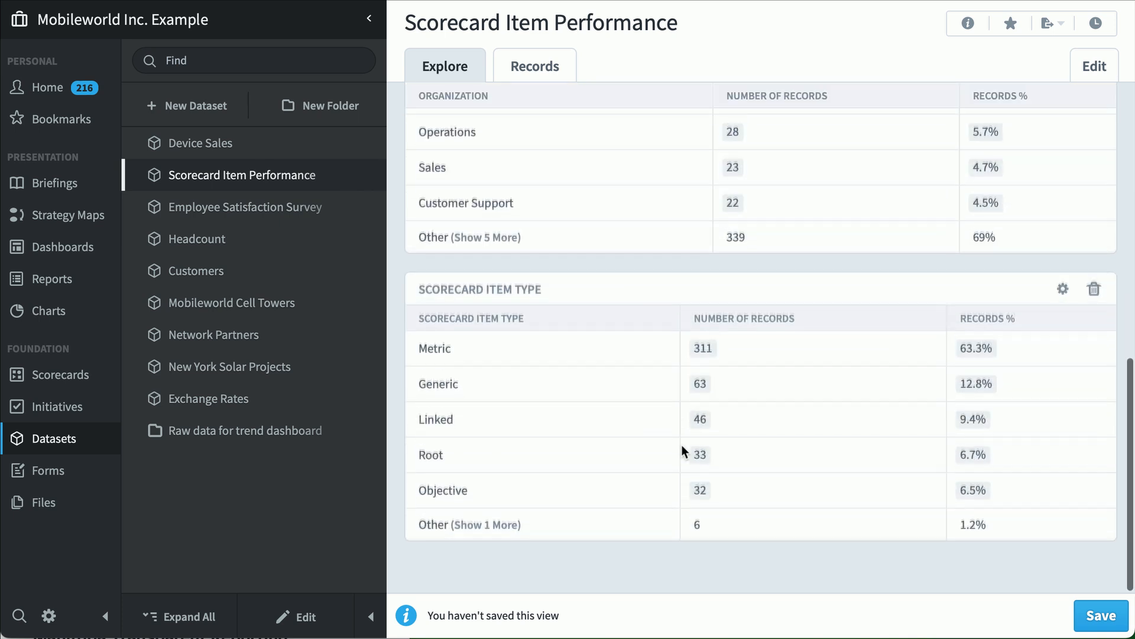
pyautogui.click(523, 374)
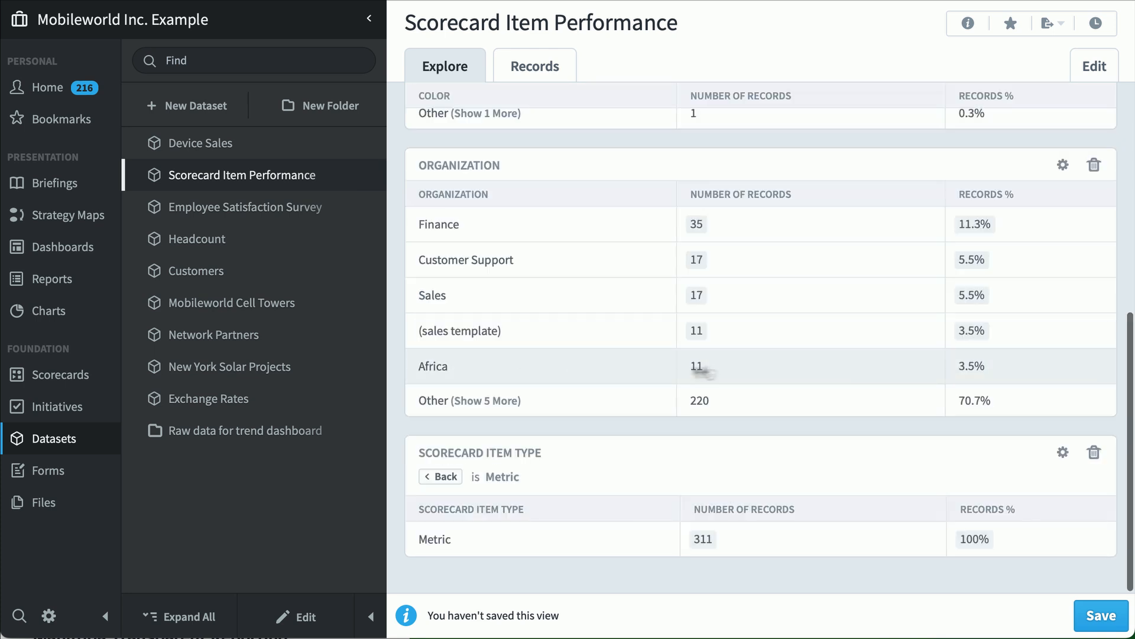
pyautogui.scroll(3, 747, 373)
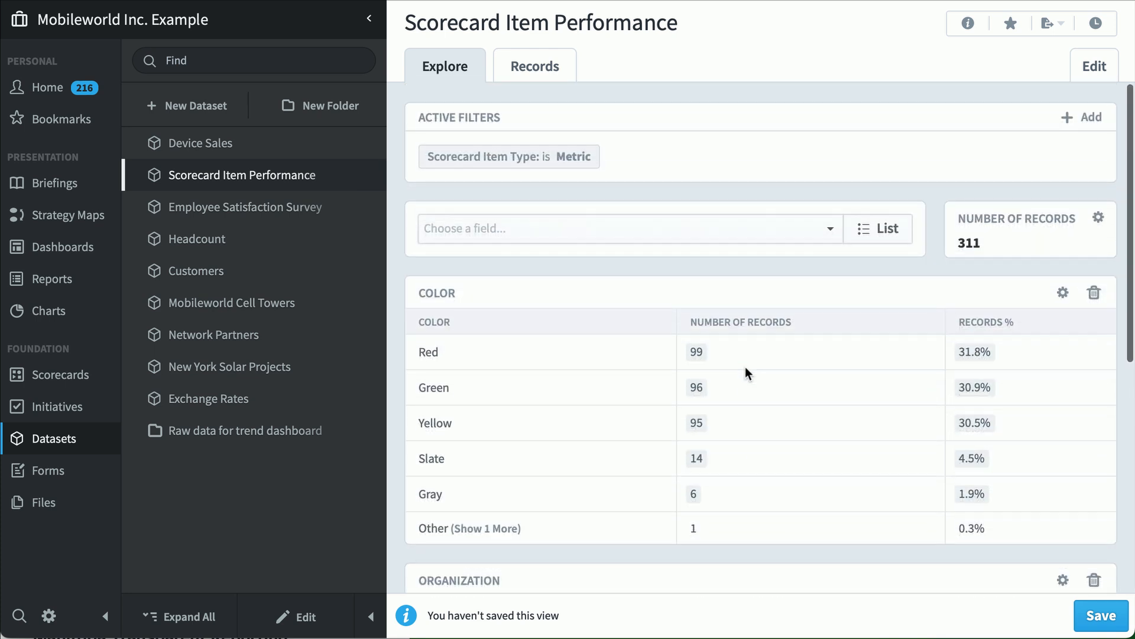
pyautogui.scroll(-2, 746, 367)
pyautogui.scroll(1, 746, 366)
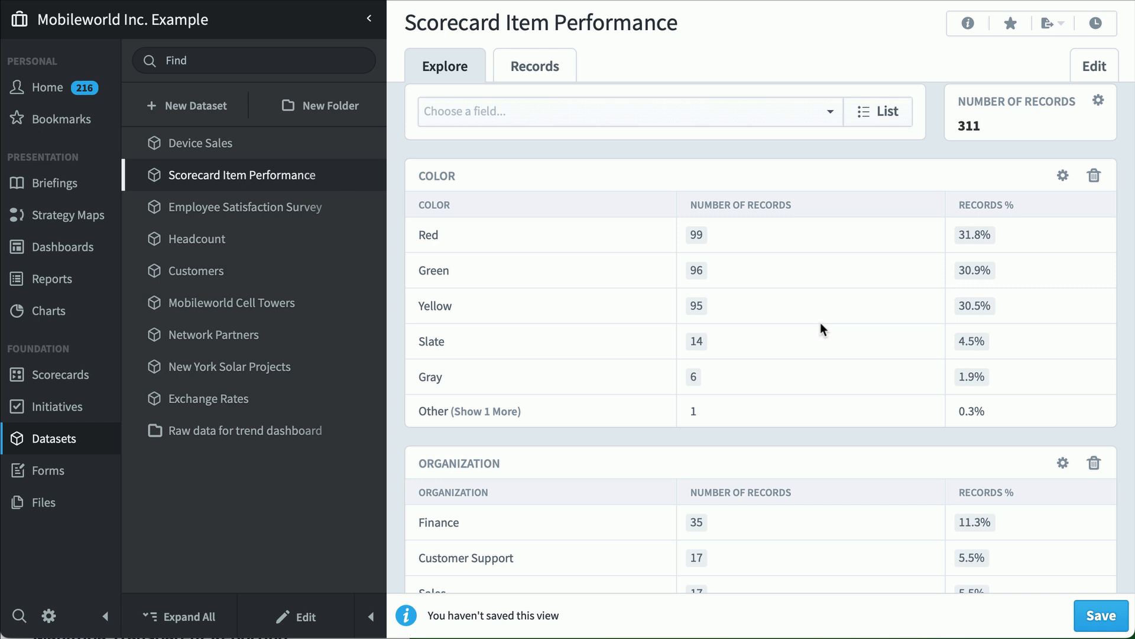
# Narrow the Metric records to the Sales organization and review the filtered Color, Organization and Scorecard Item Type breakdowns
pyautogui.scroll(-3, 822, 325)
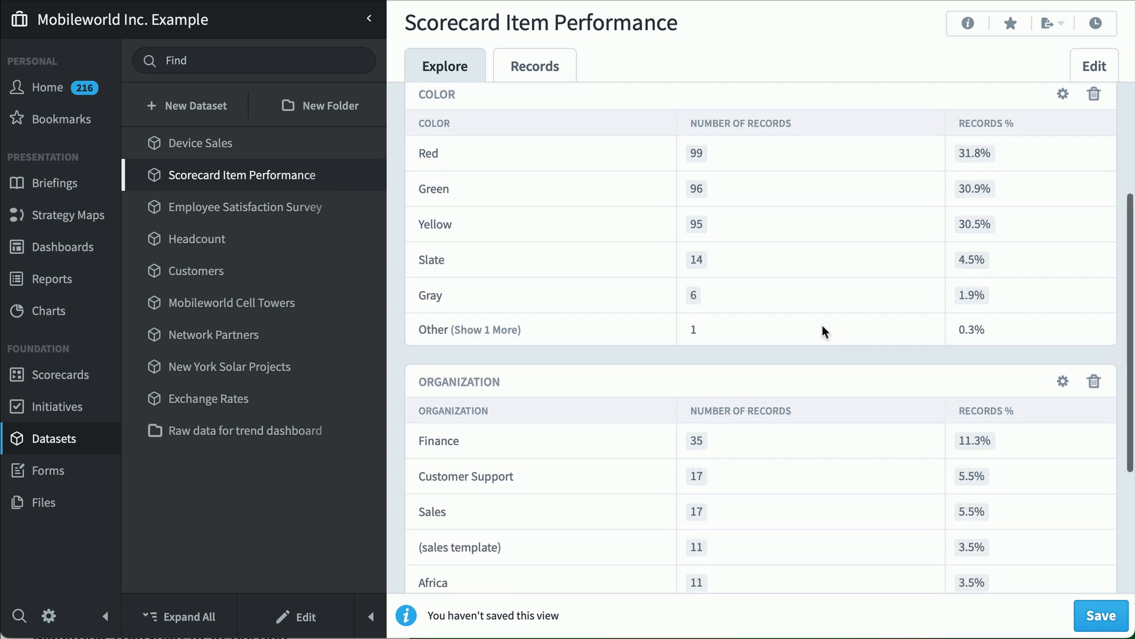
pyautogui.scroll(-3, 822, 325)
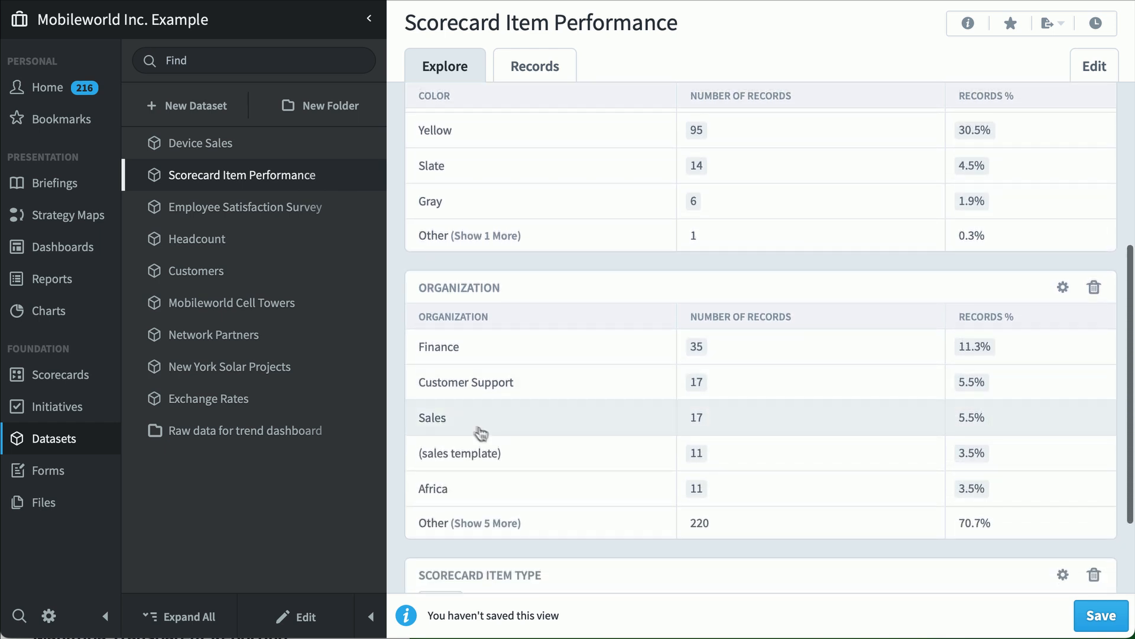
pyautogui.click(561, 430)
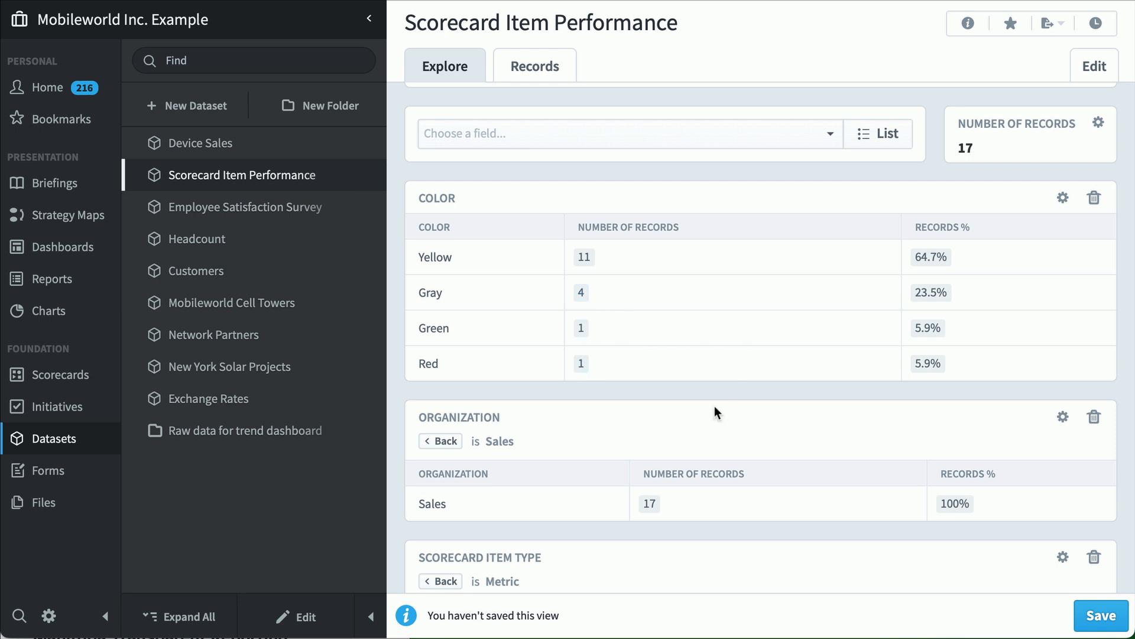
pyautogui.scroll(3, 714, 403)
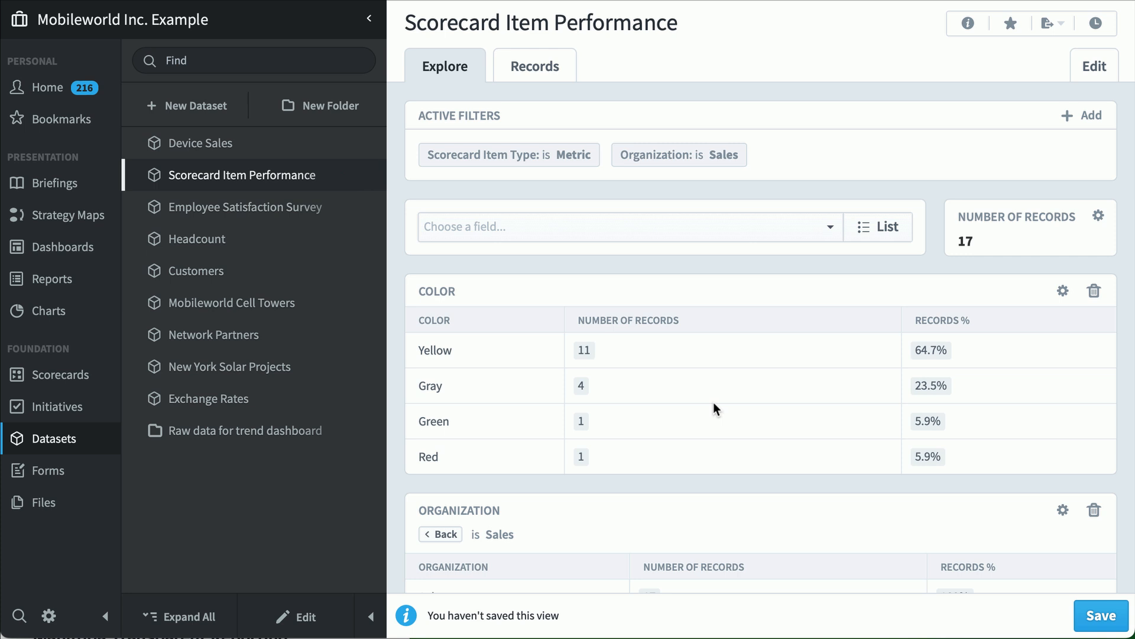
pyautogui.scroll(-3, 714, 402)
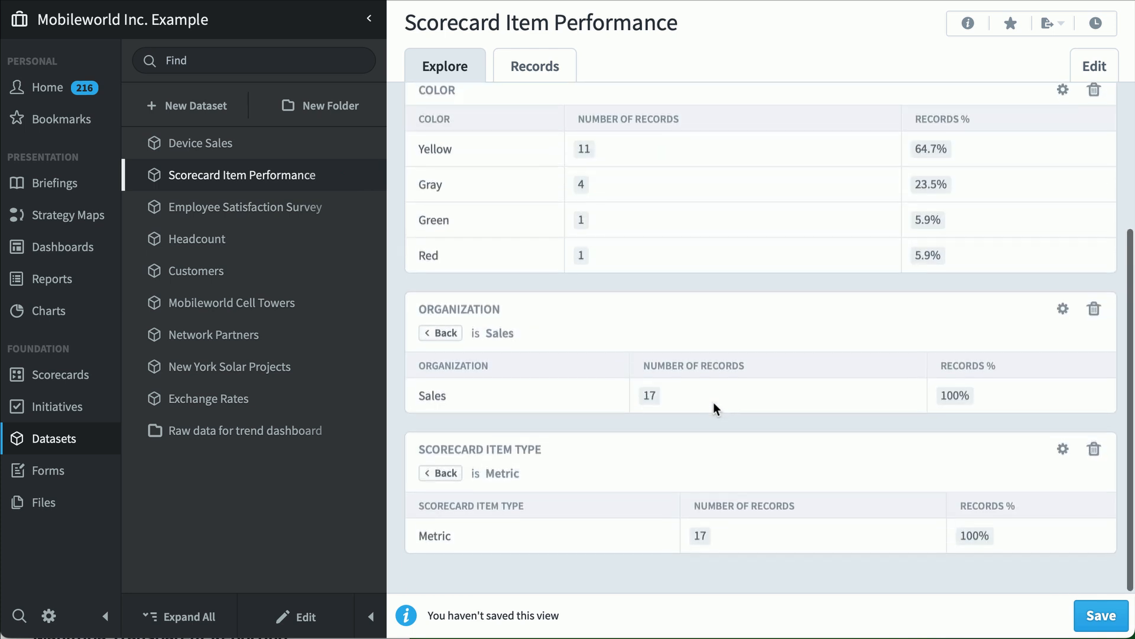
pyautogui.scroll(3, 713, 402)
pyautogui.scroll(-2, 711, 401)
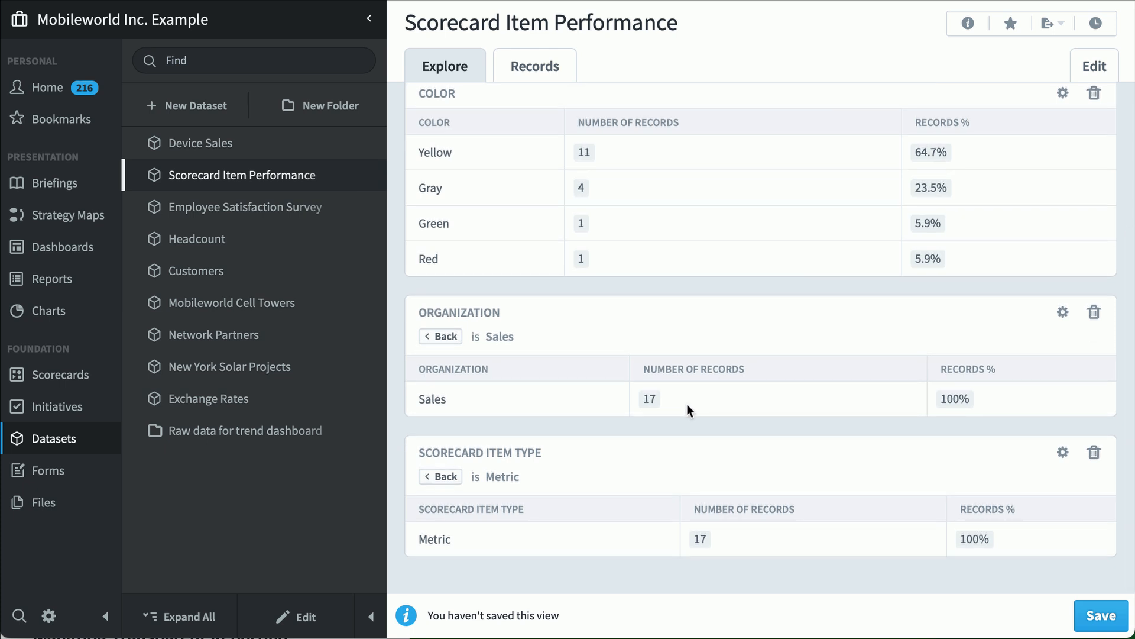
pyautogui.scroll(3, 684, 403)
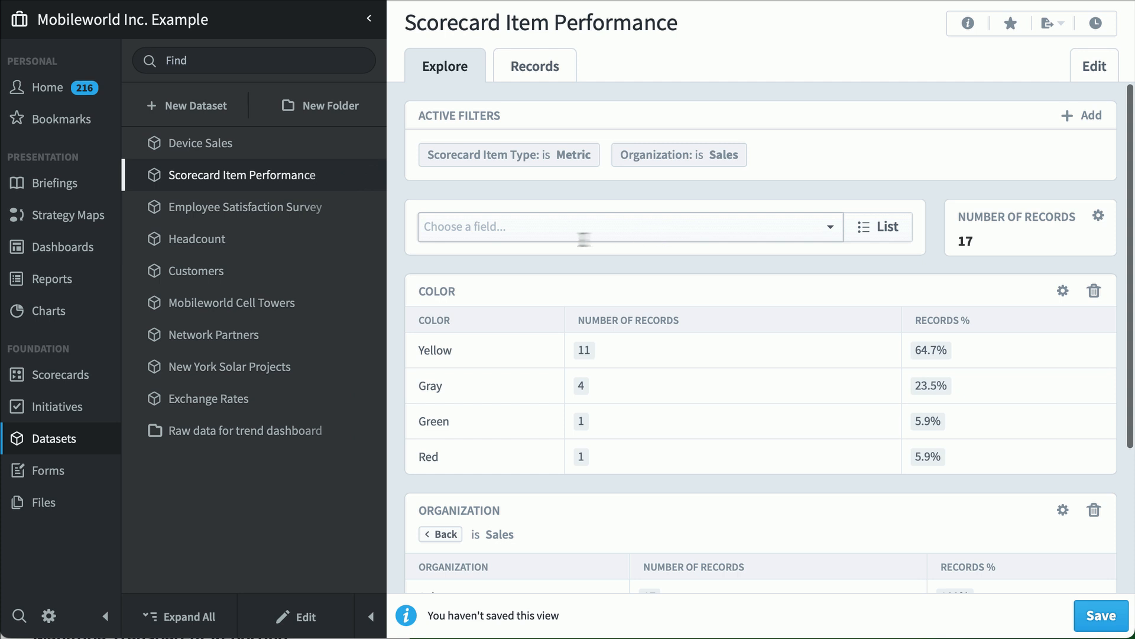
# Discard the unsaved explore view and create a new dataset report based on Scorecard Item Performance from Mobileworld Inc. Example
pyautogui.click(63, 285)
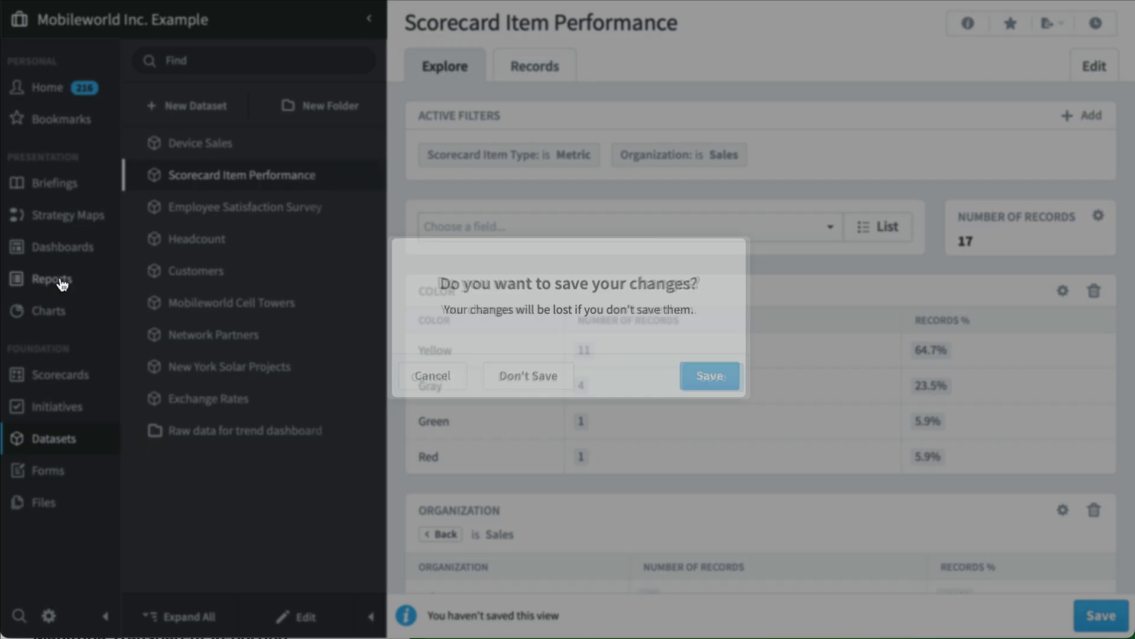
pyautogui.click(523, 383)
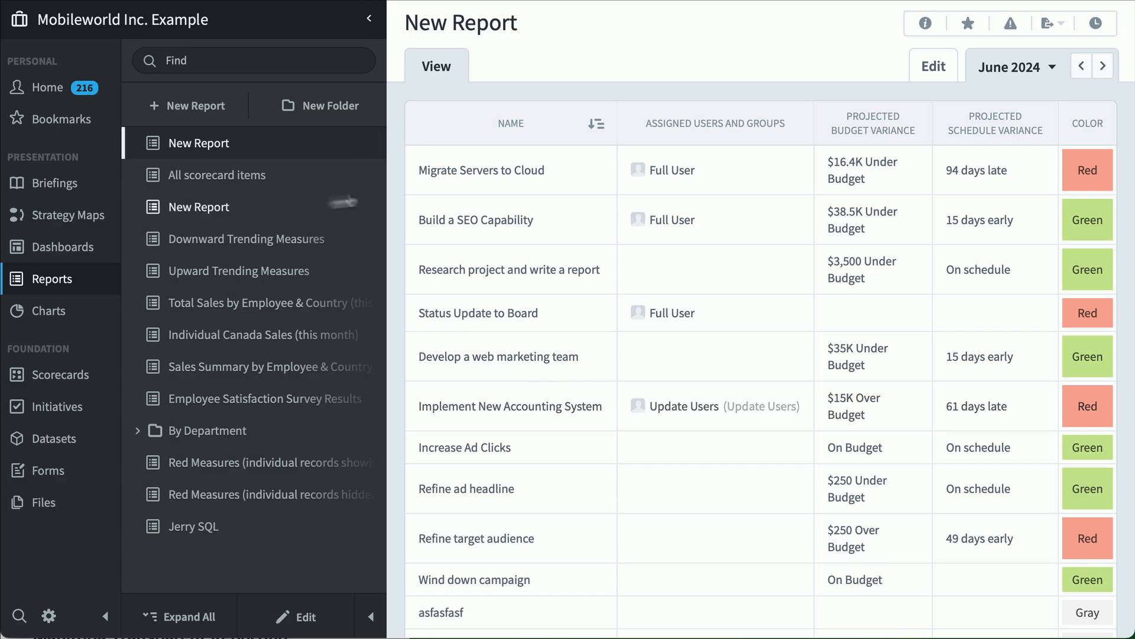
pyautogui.click(188, 106)
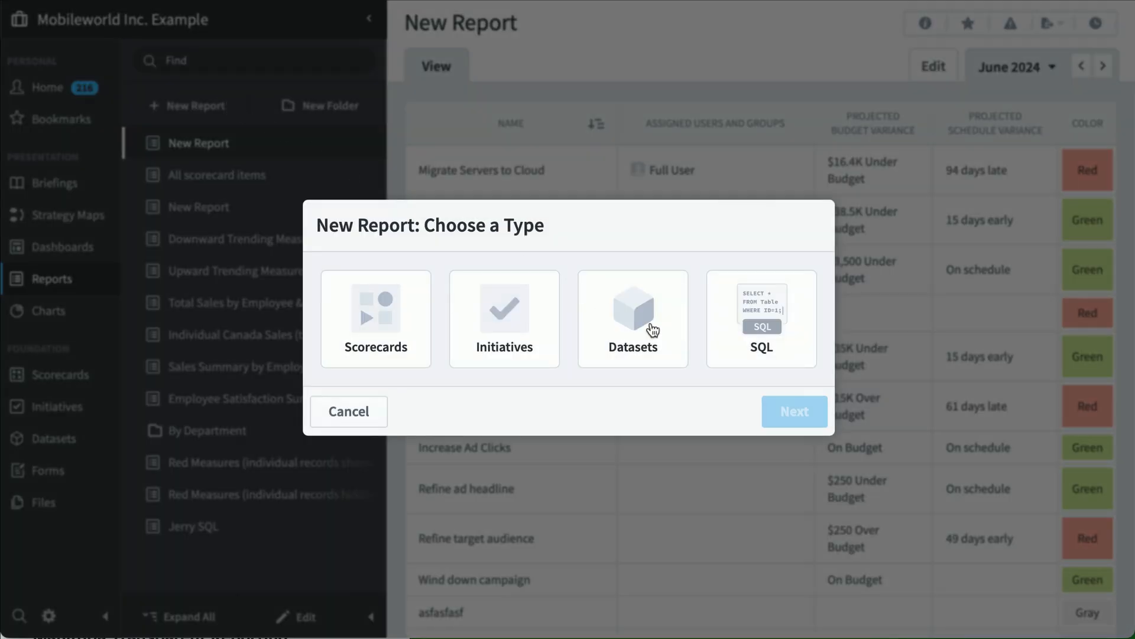
pyautogui.click(652, 329)
pyautogui.click(801, 409)
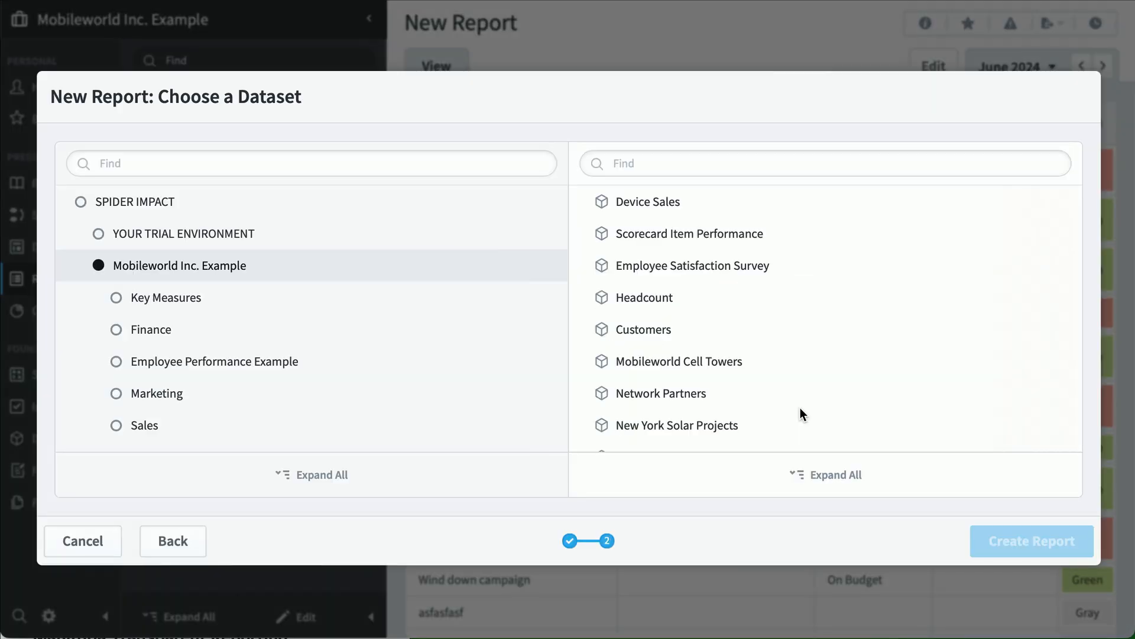
pyautogui.click(727, 237)
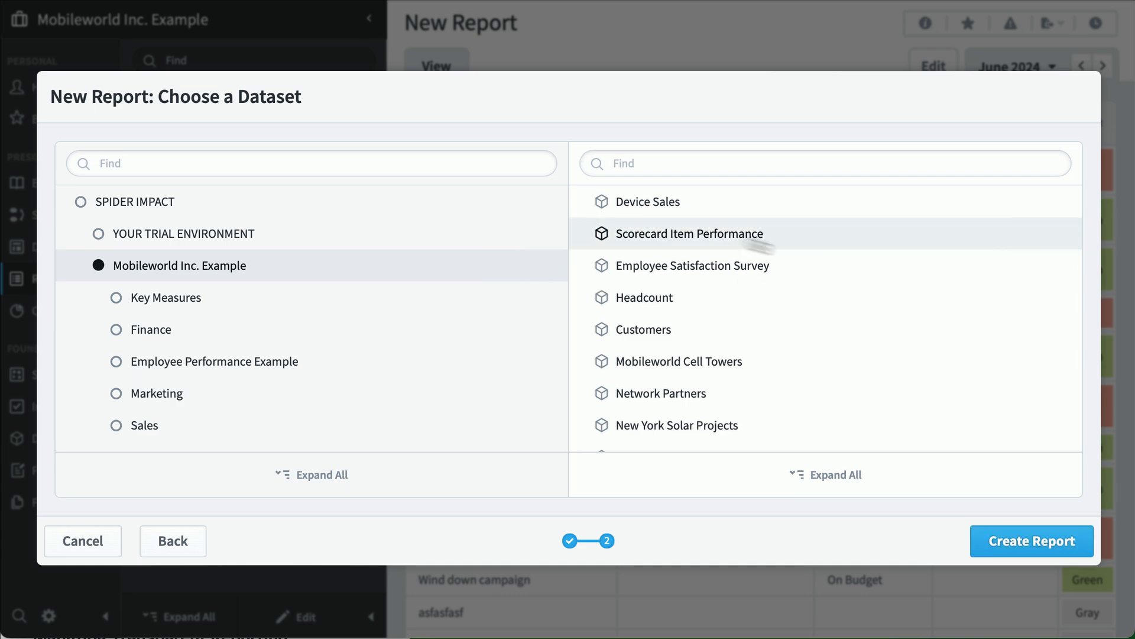
pyautogui.click(1032, 541)
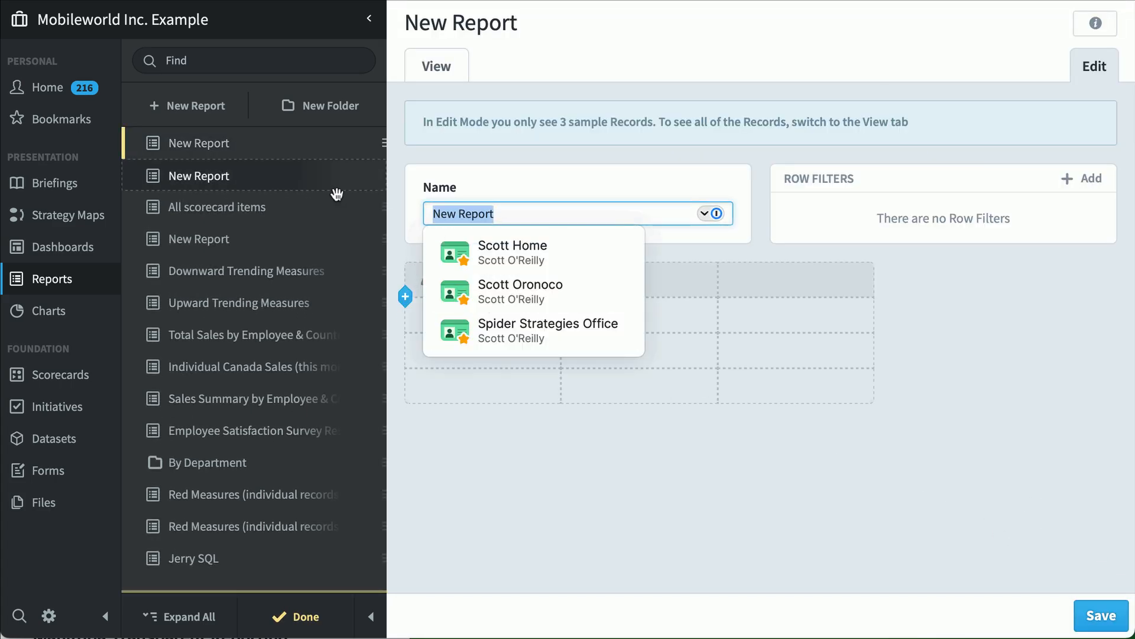
# Save the report as KPI Color Counts and add Organization, Scorecard Item and Color columns to it
pyautogui.write('KPI Color Counts')
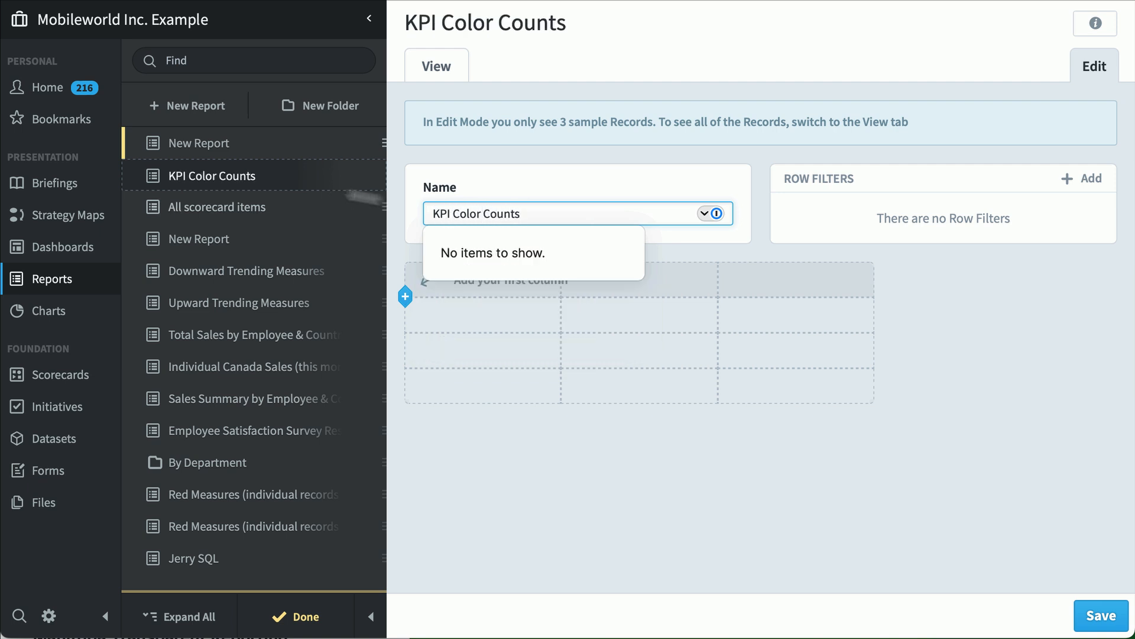
pyautogui.click(1098, 614)
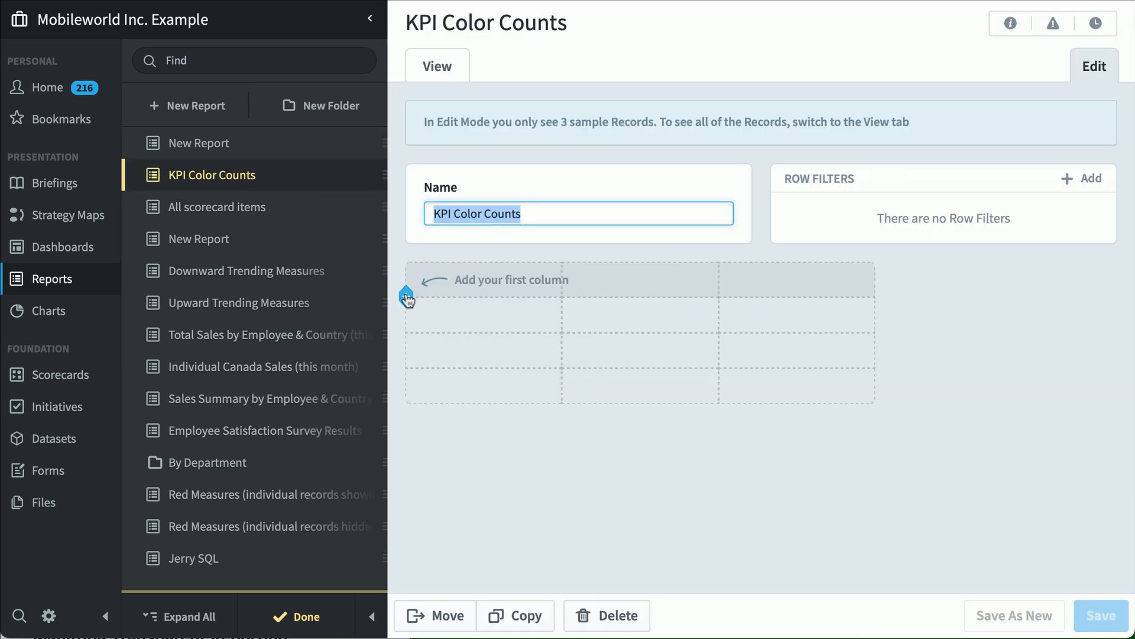
pyautogui.click(406, 295)
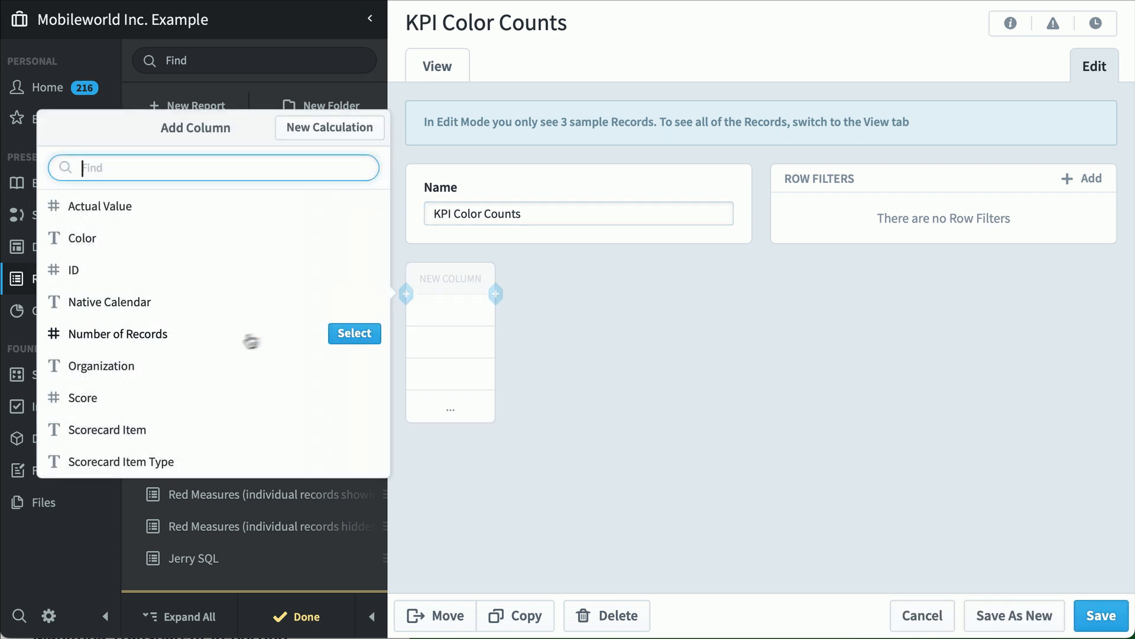
pyautogui.click(356, 367)
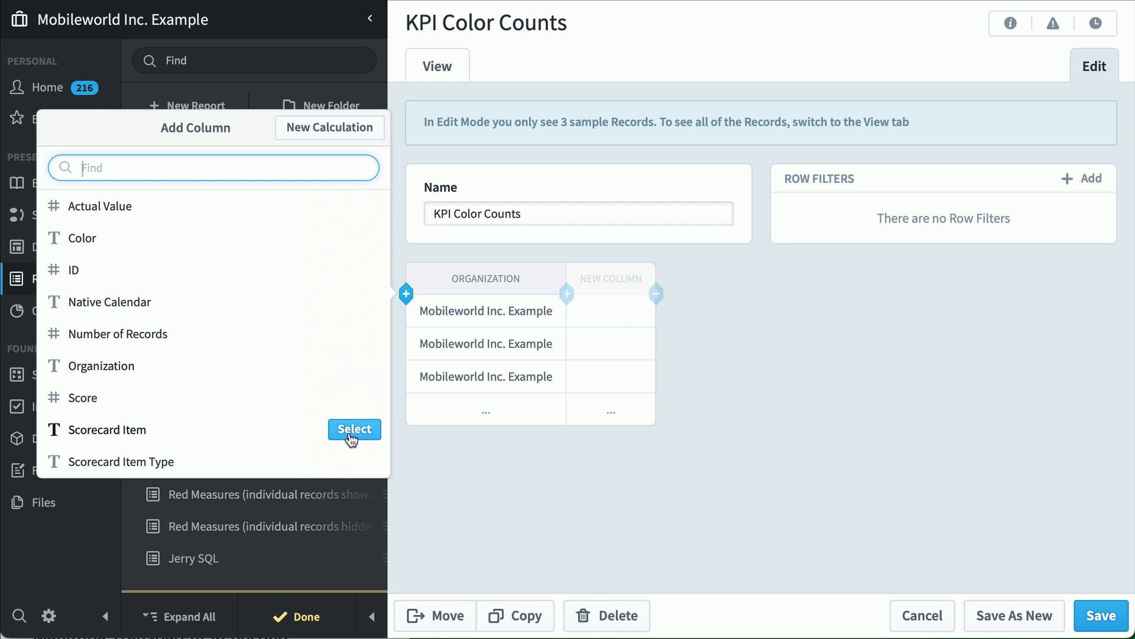
pyautogui.click(354, 429)
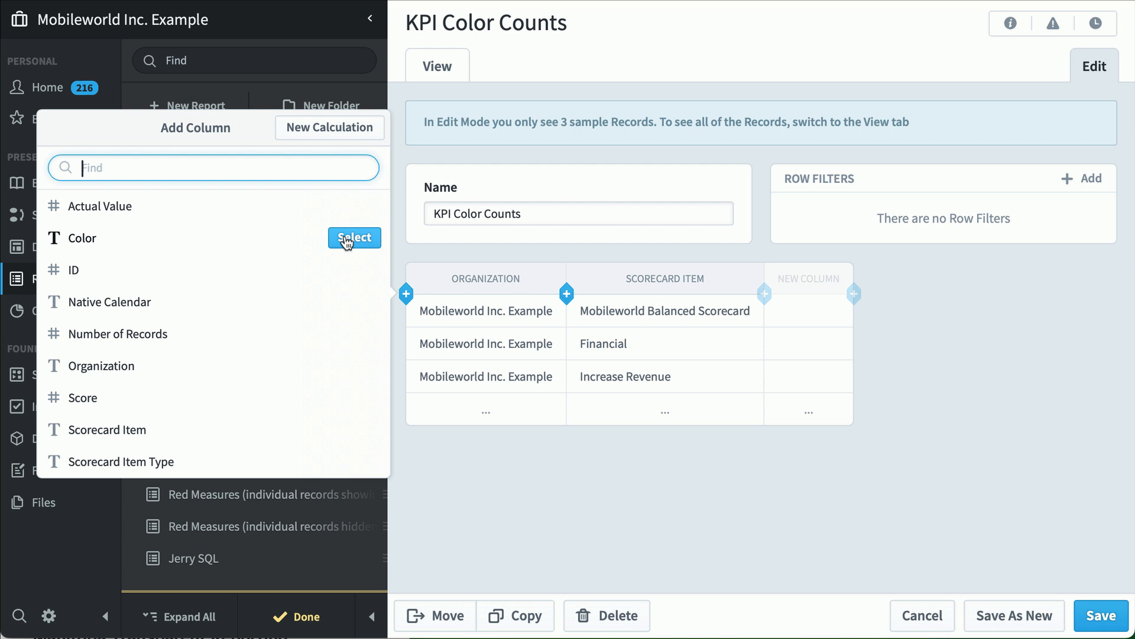
pyautogui.click(350, 240)
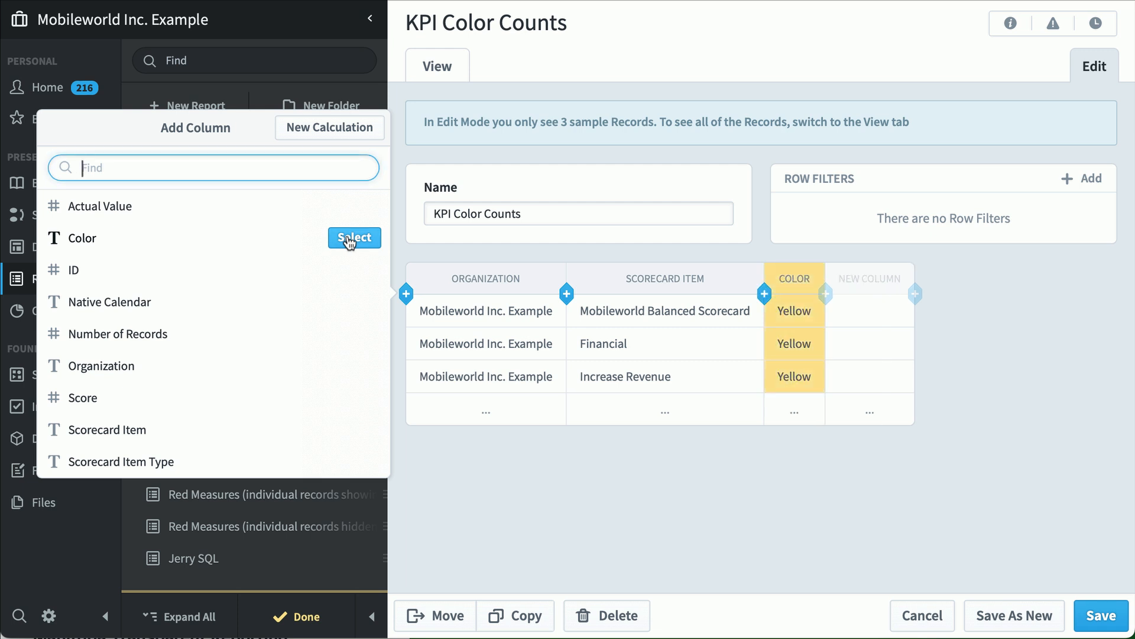
pyautogui.click(607, 517)
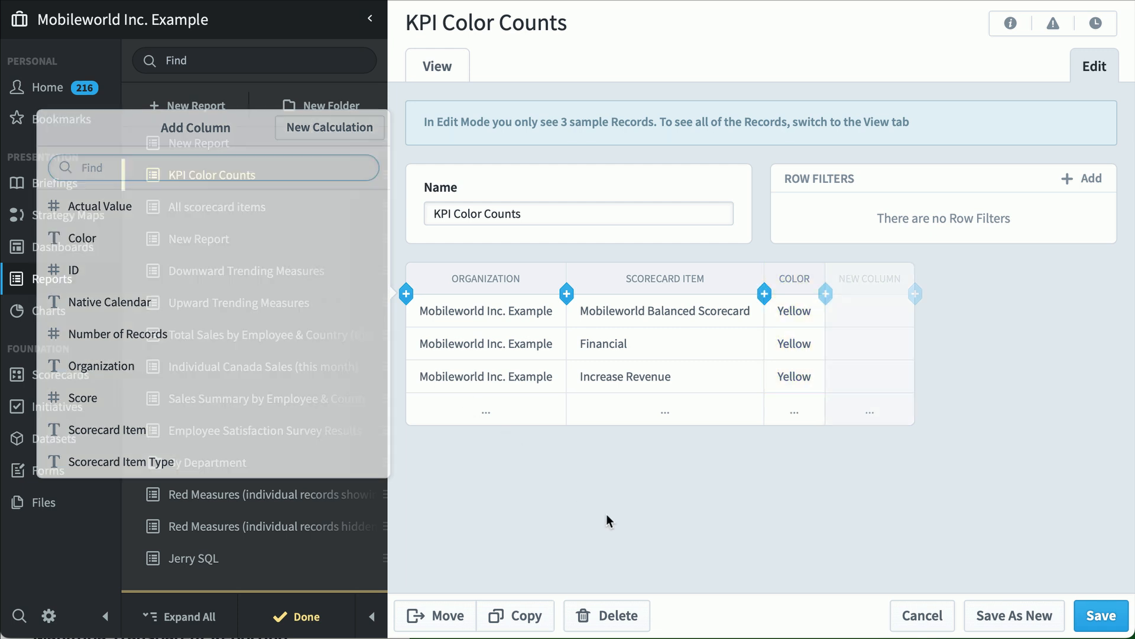
# Review the full list of records in the KPI Color Counts report
pyautogui.click(442, 68)
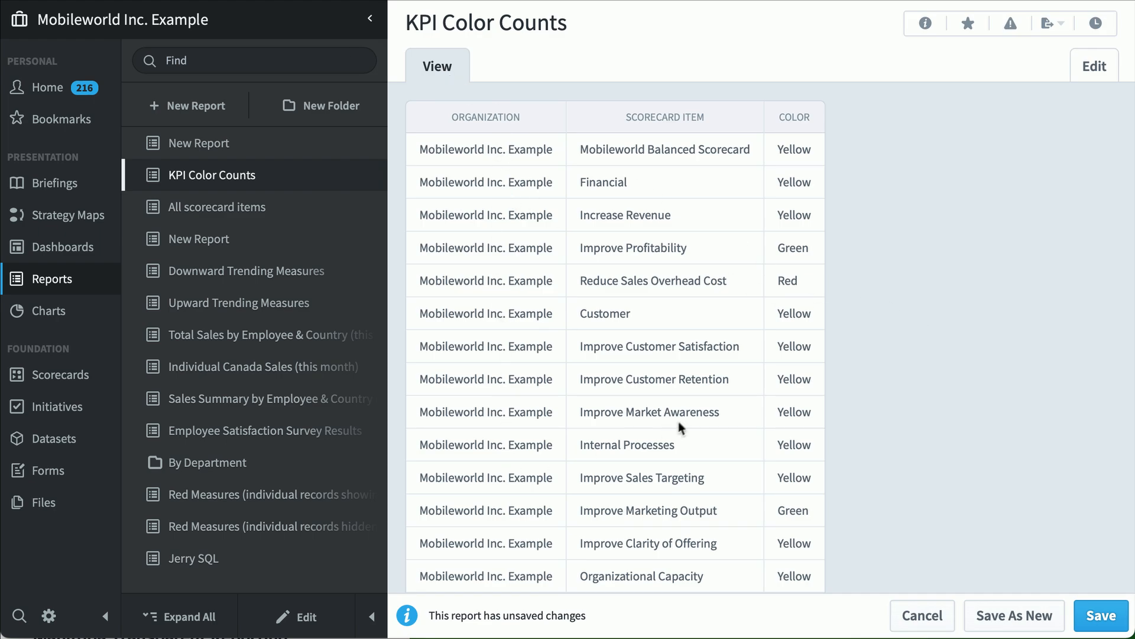
pyautogui.scroll(-7, 684, 427)
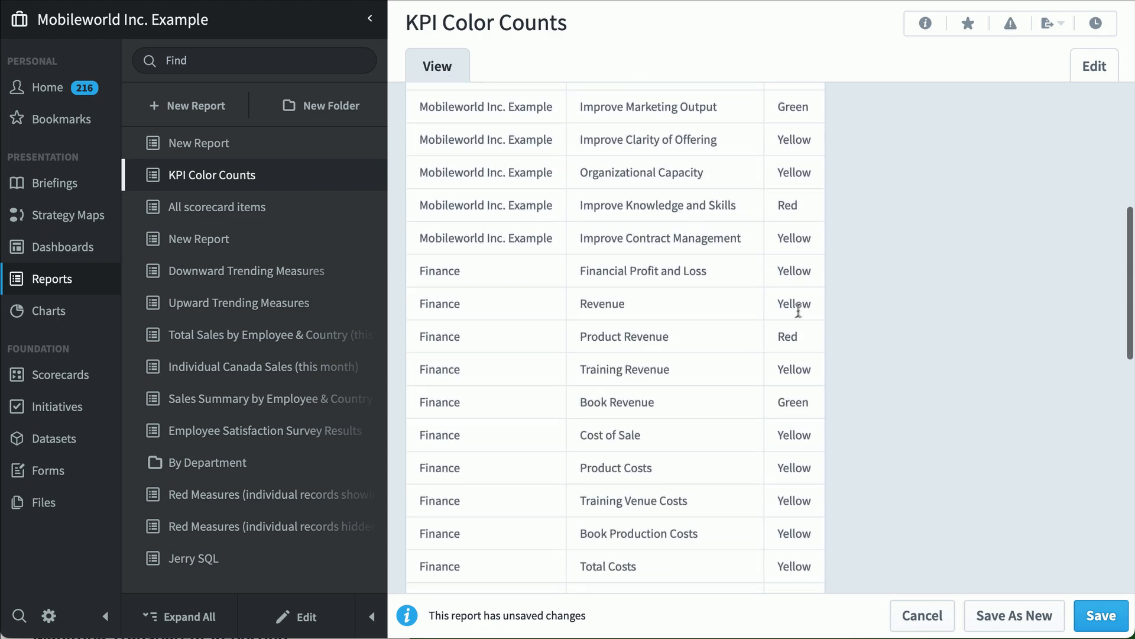
pyautogui.scroll(8, 943, 445)
# Group the report by its Organization column and review the scorecard items and colors under each organization
pyautogui.click(1105, 70)
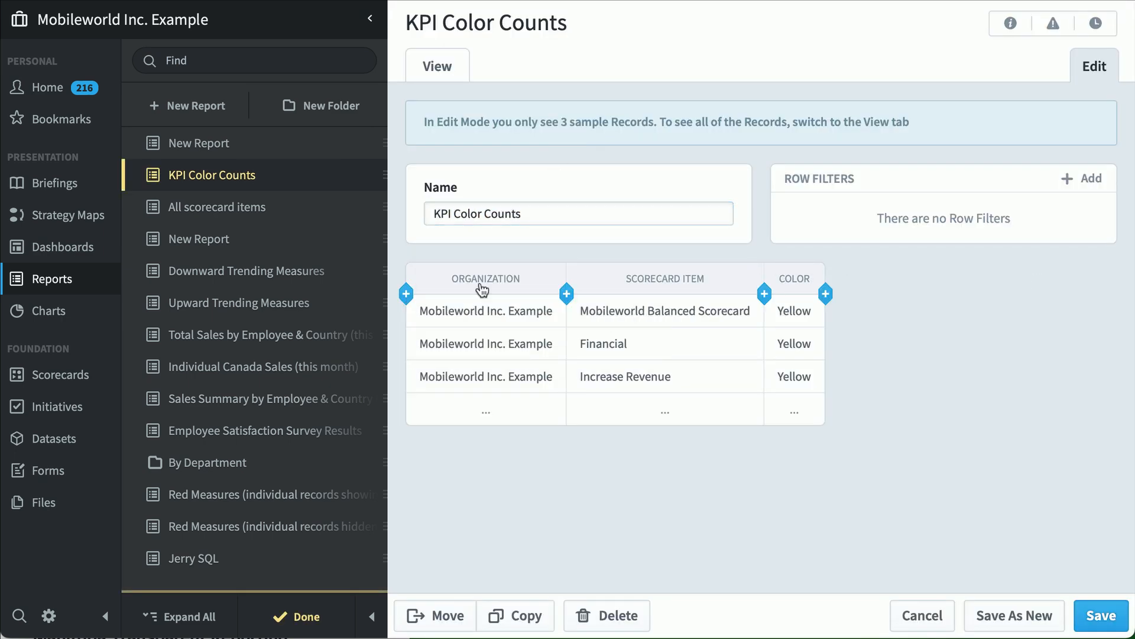
pyautogui.click(480, 284)
pyautogui.click(378, 214)
pyautogui.click(436, 68)
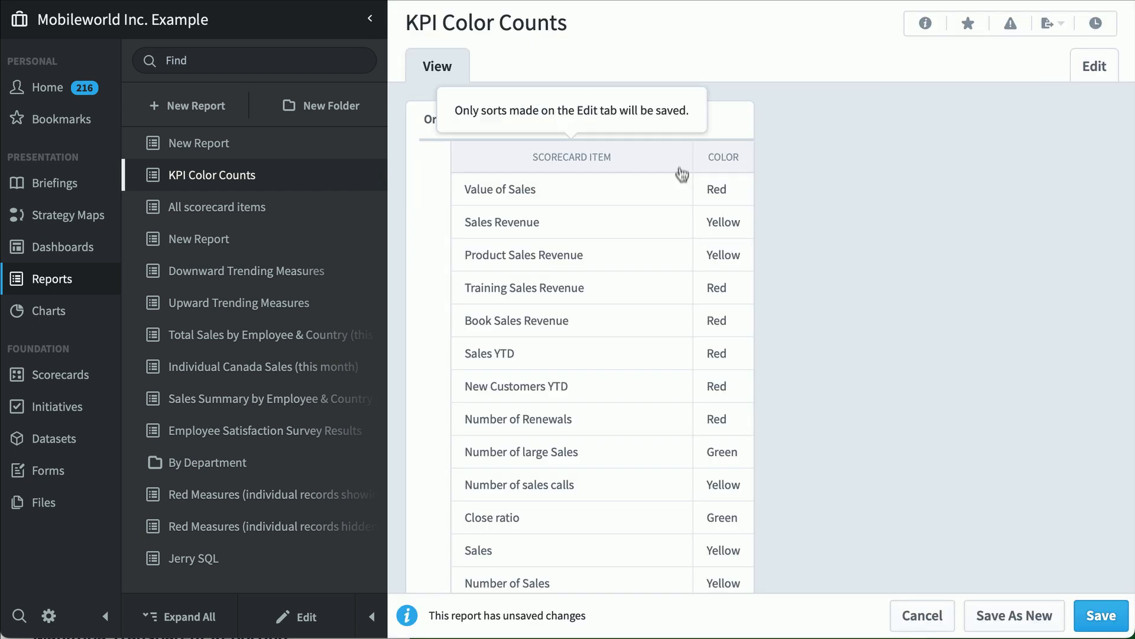
pyautogui.scroll(-7, 718, 324)
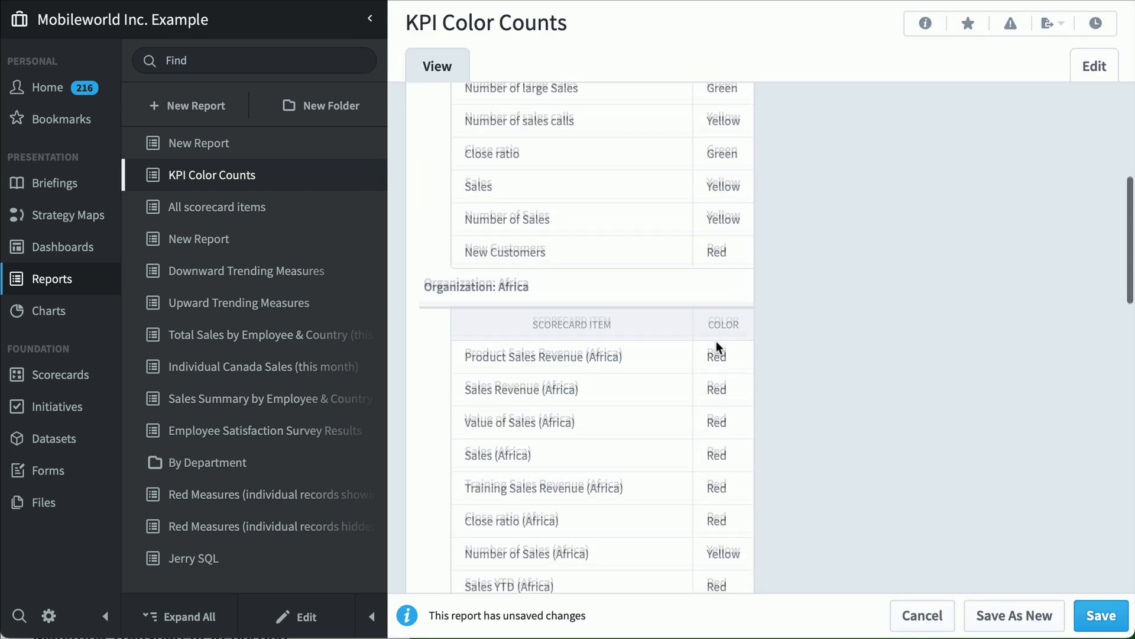
pyautogui.scroll(-10, 716, 347)
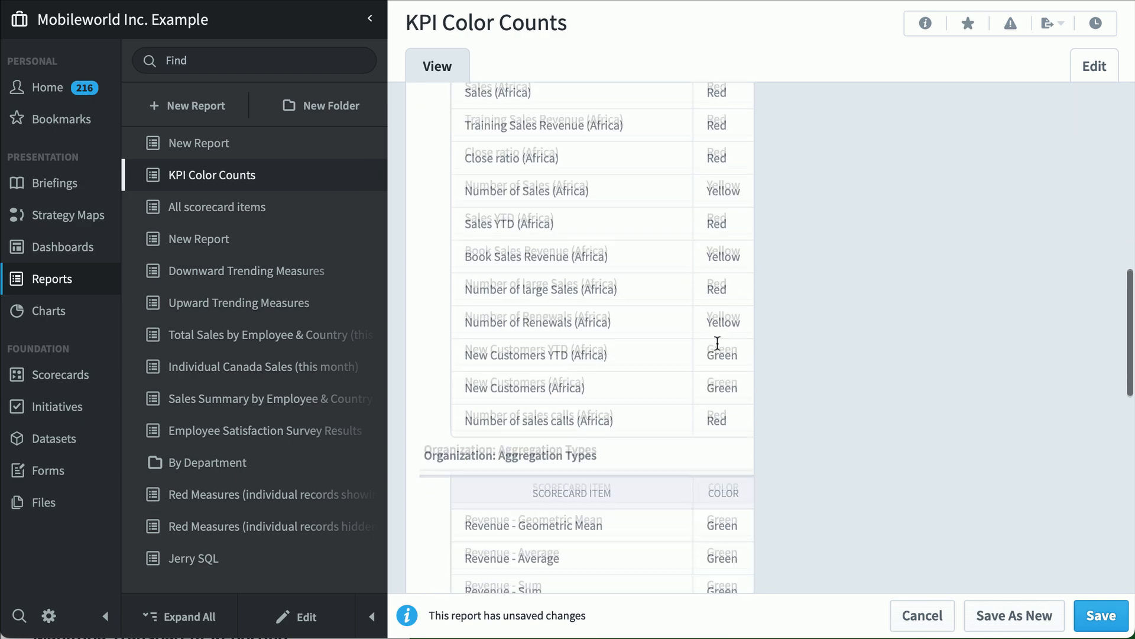
pyautogui.scroll(-17, 718, 342)
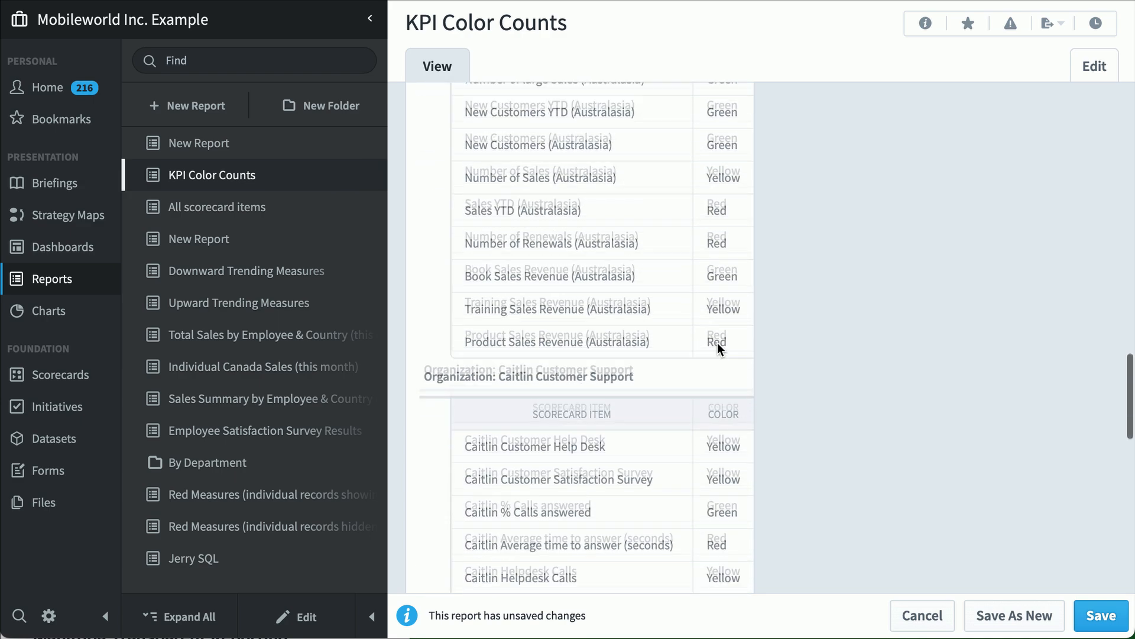
pyautogui.scroll(-4, 718, 332)
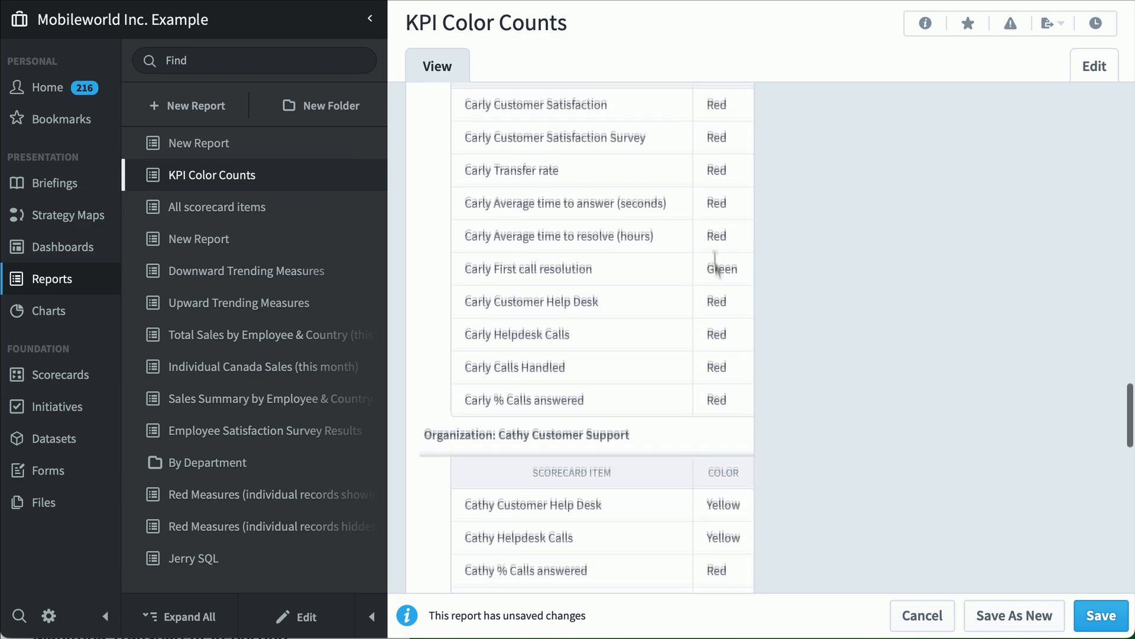
pyautogui.scroll(20, 799, 190)
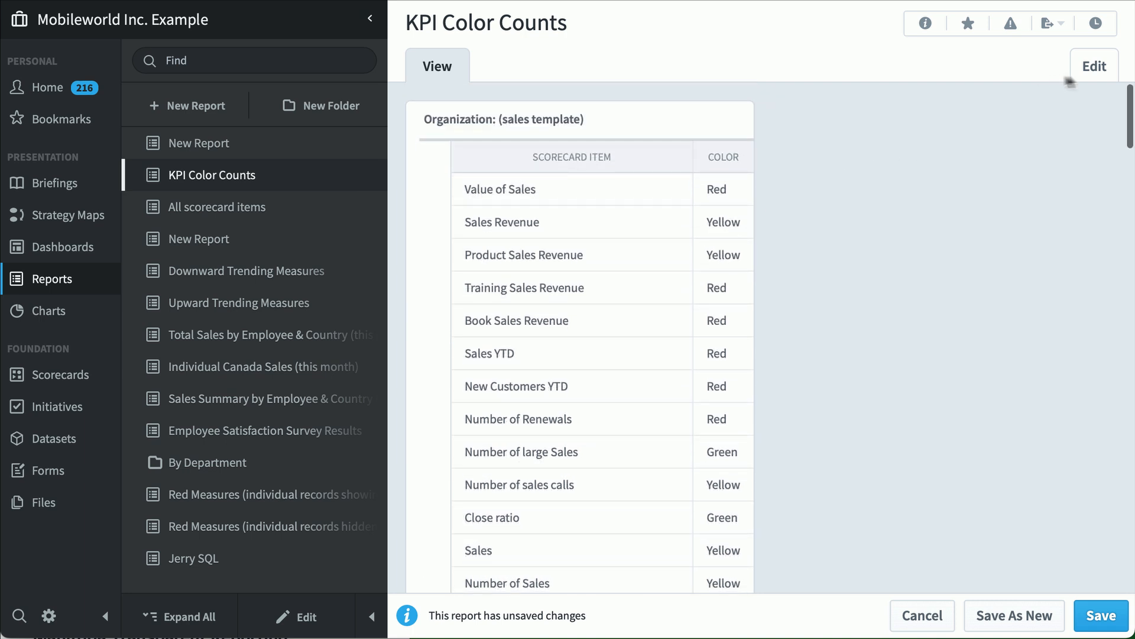
# Add a row filter that limits the report to records whose Scorecard Item Type is Metric
pyautogui.click(1105, 73)
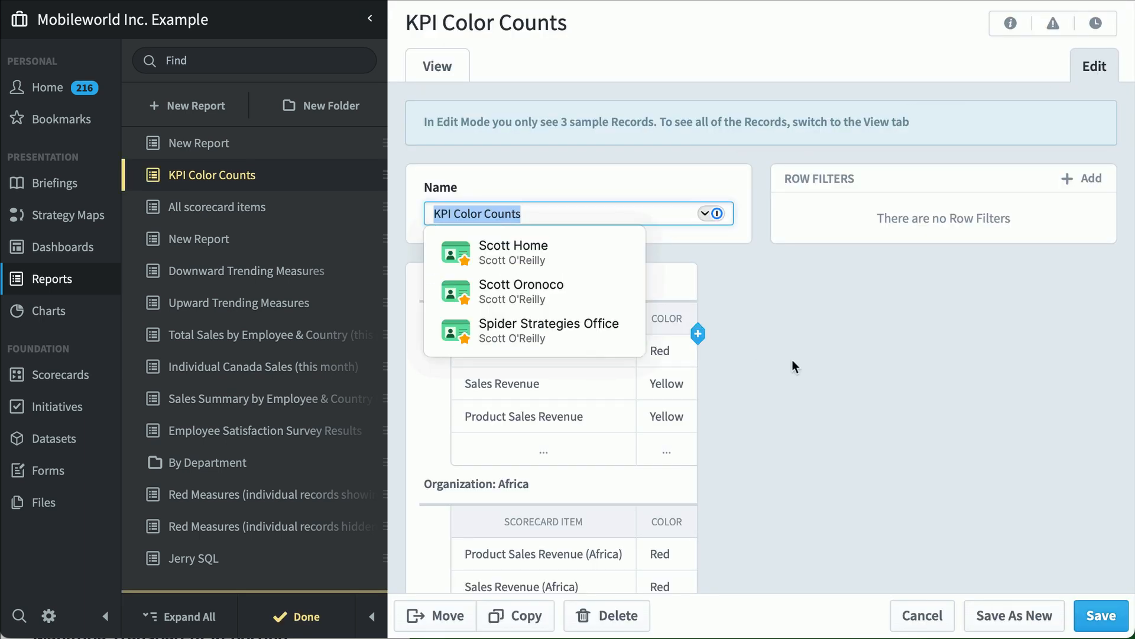
pyautogui.click(850, 330)
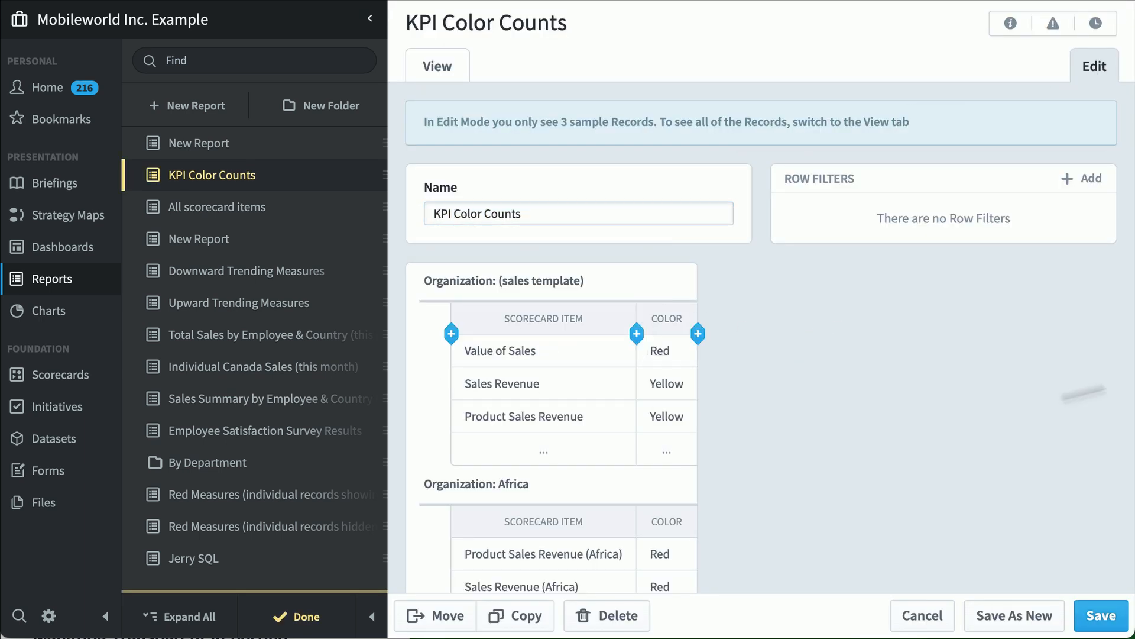
pyautogui.click(1071, 182)
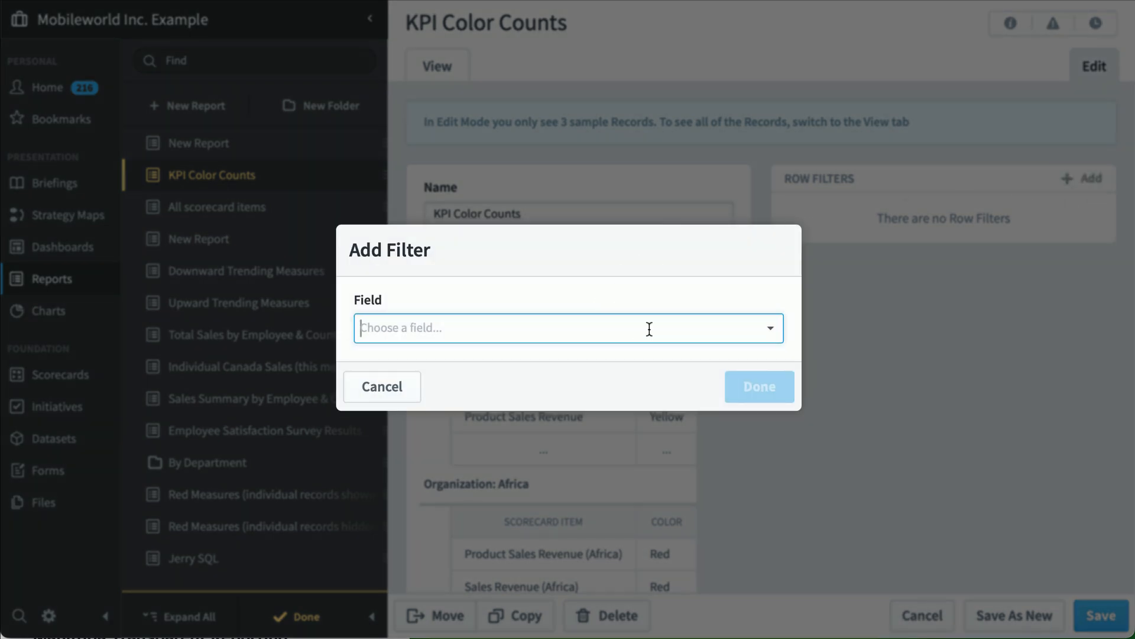
pyautogui.click(649, 329)
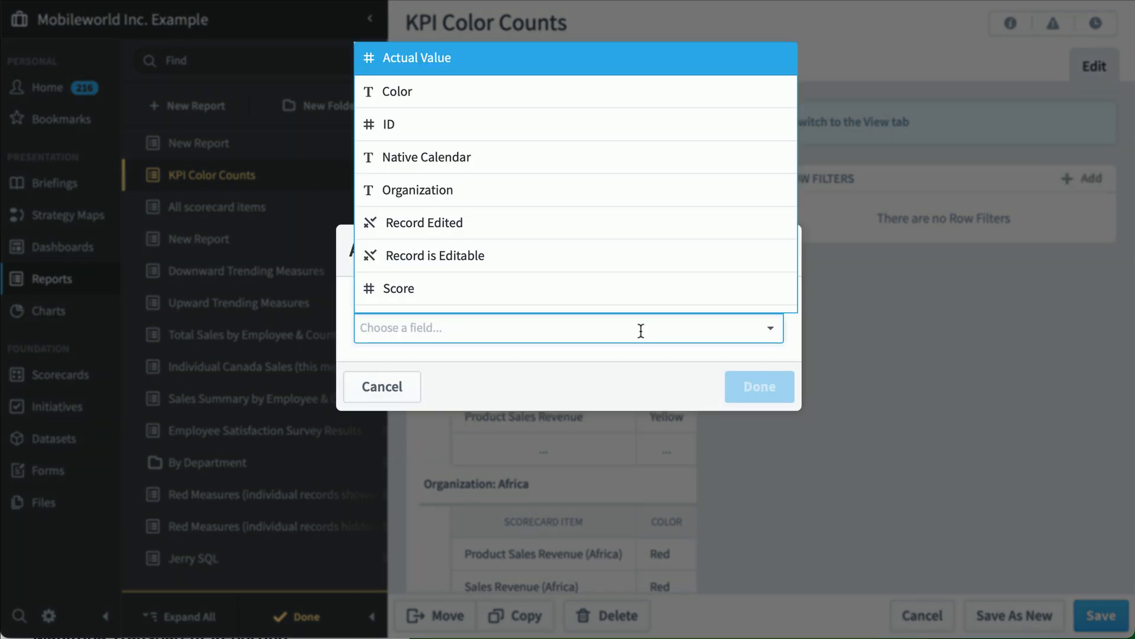
pyautogui.scroll(-2, 630, 248)
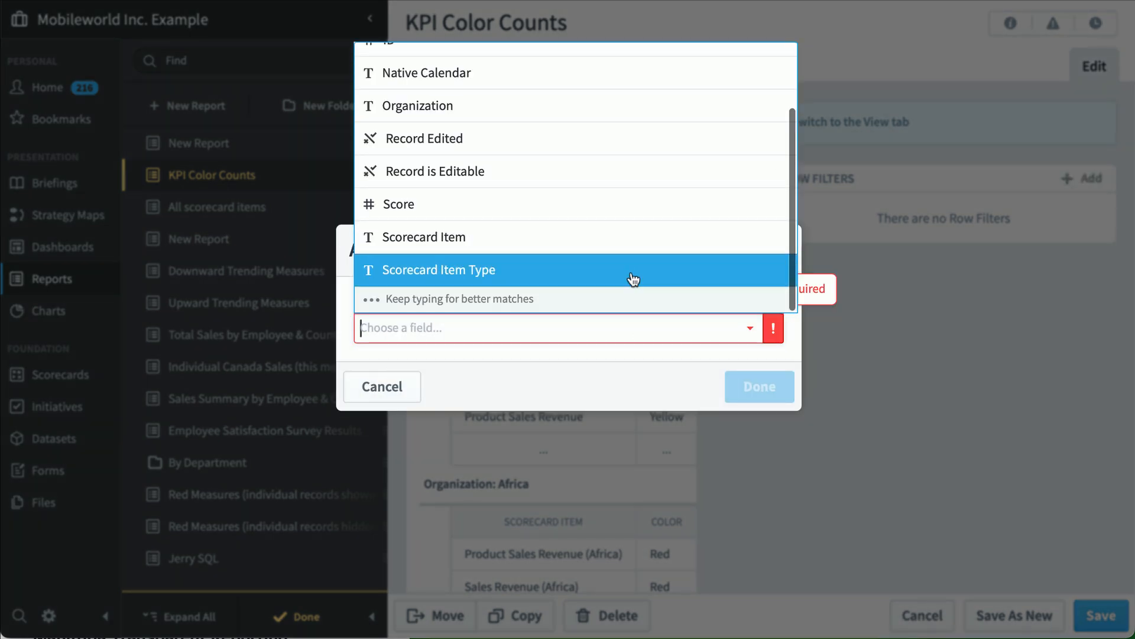
pyautogui.click(631, 275)
pyautogui.click(573, 354)
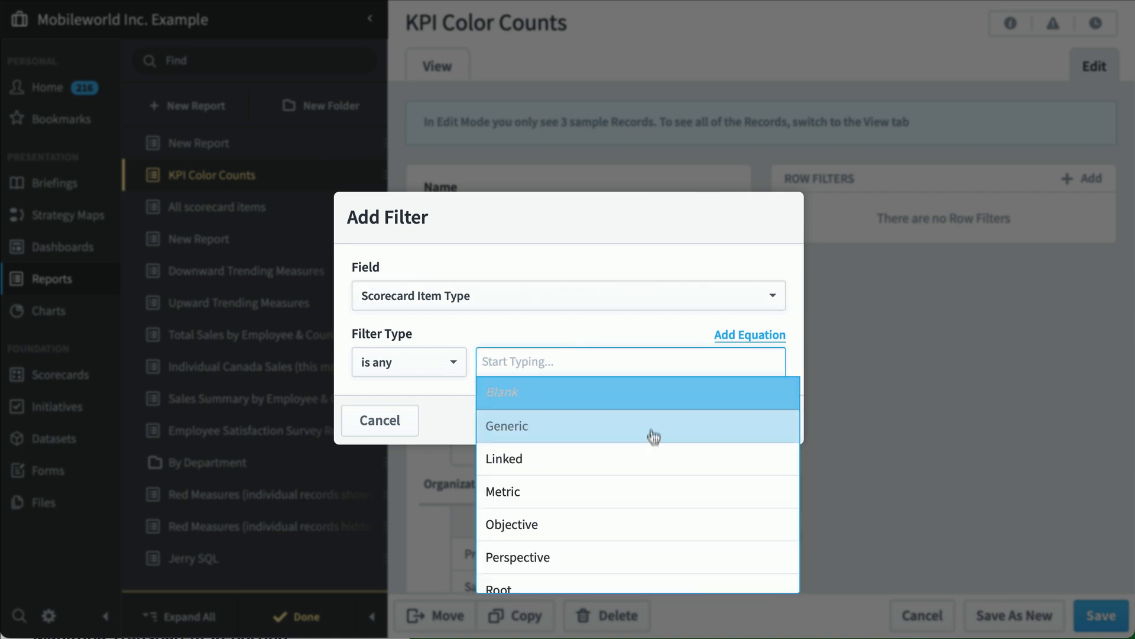
pyautogui.scroll(-1, 652, 457)
pyautogui.click(652, 457)
pyautogui.click(754, 417)
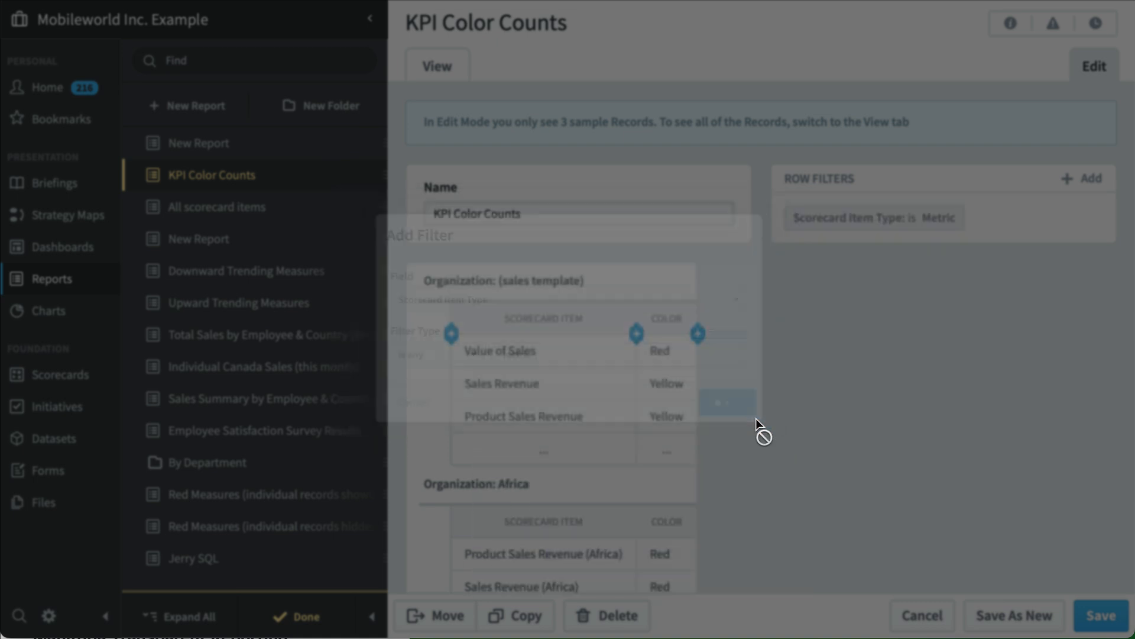
# Review the Metric records listed under each organization in the filtered report
pyautogui.click(460, 59)
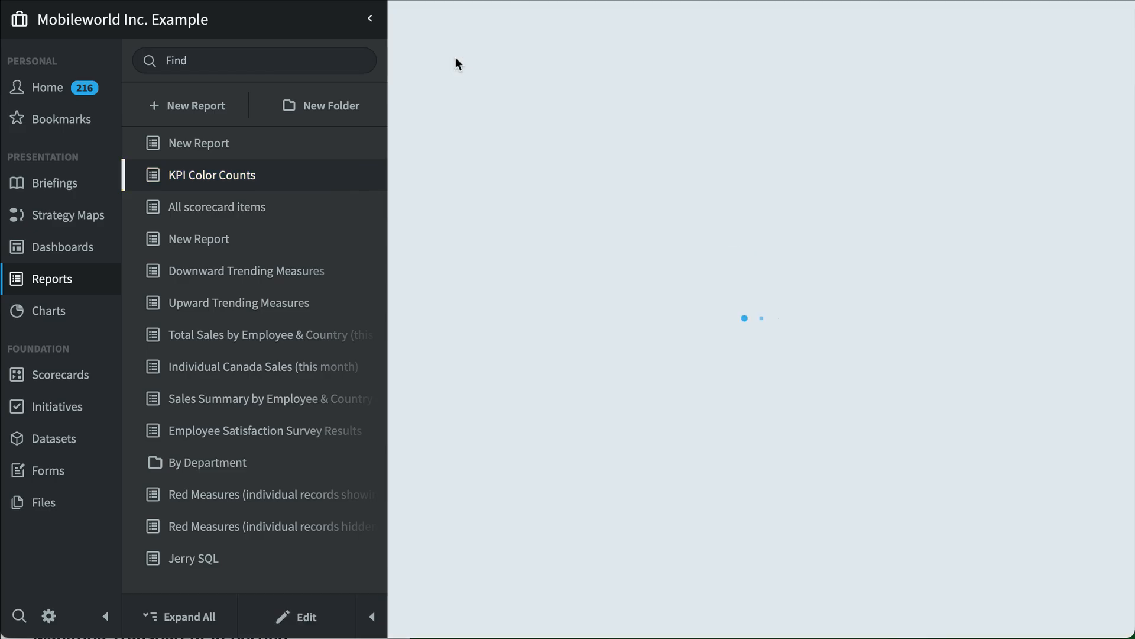
pyautogui.scroll(-1, 737, 295)
pyautogui.scroll(-10, 885, 300)
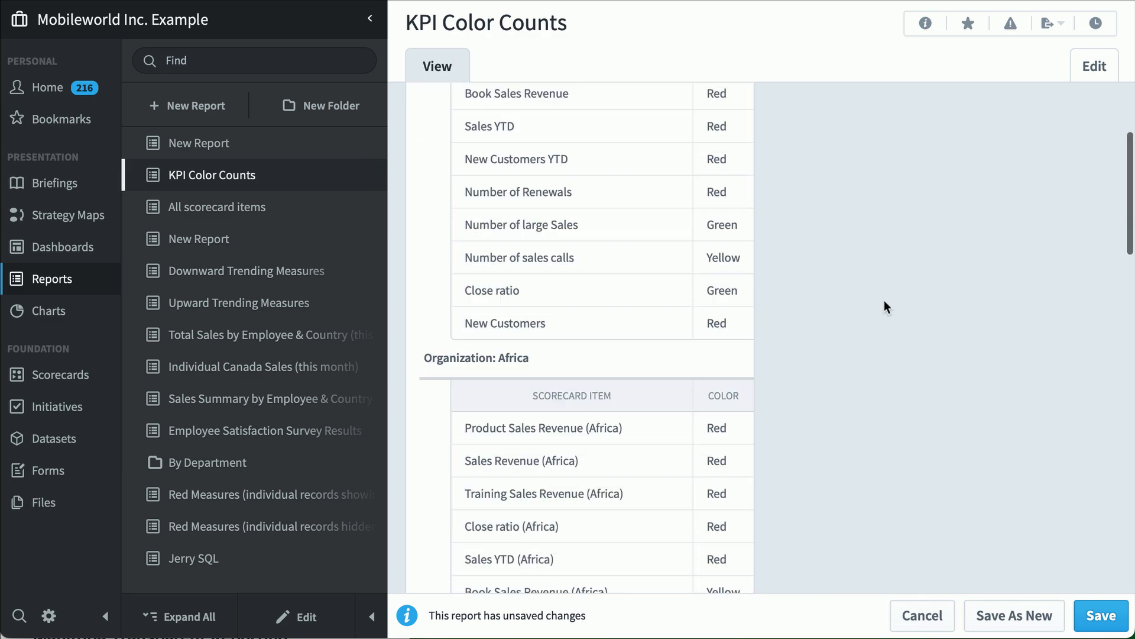
pyautogui.scroll(-10, 884, 300)
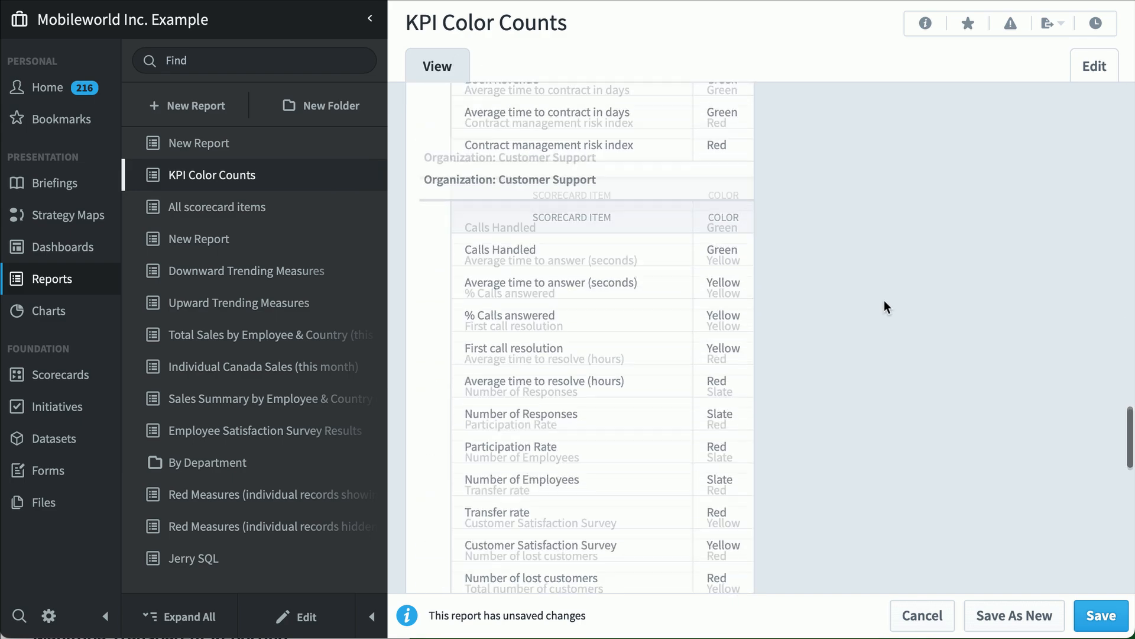
pyautogui.scroll(20, 885, 300)
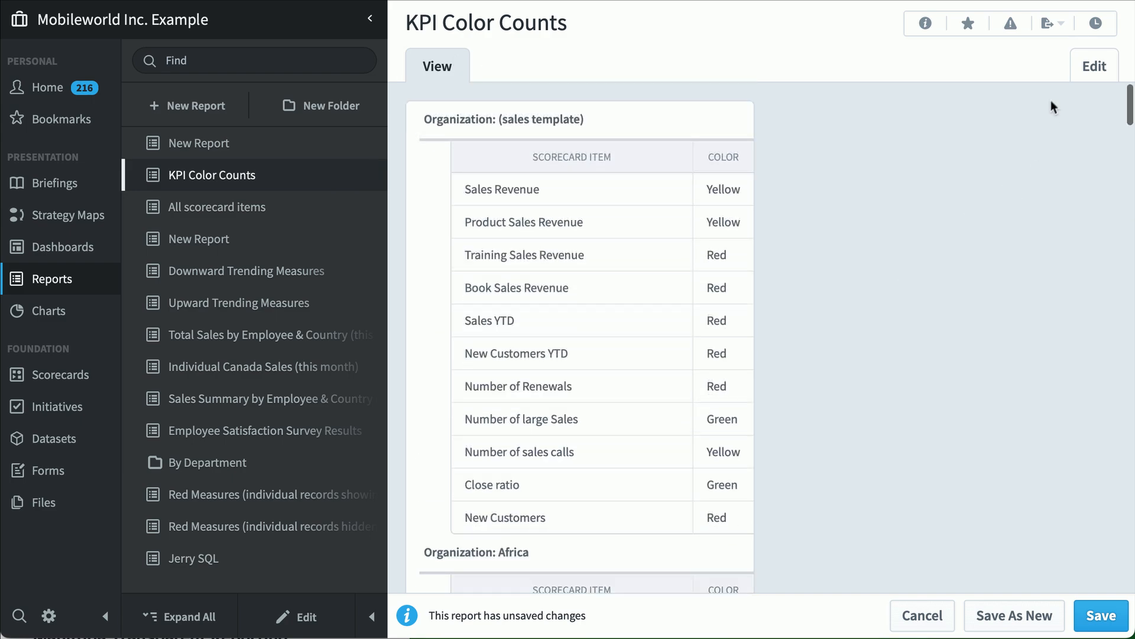
# Hide the individual records in the Organization group and review the summary row for each organization
pyautogui.click(1089, 70)
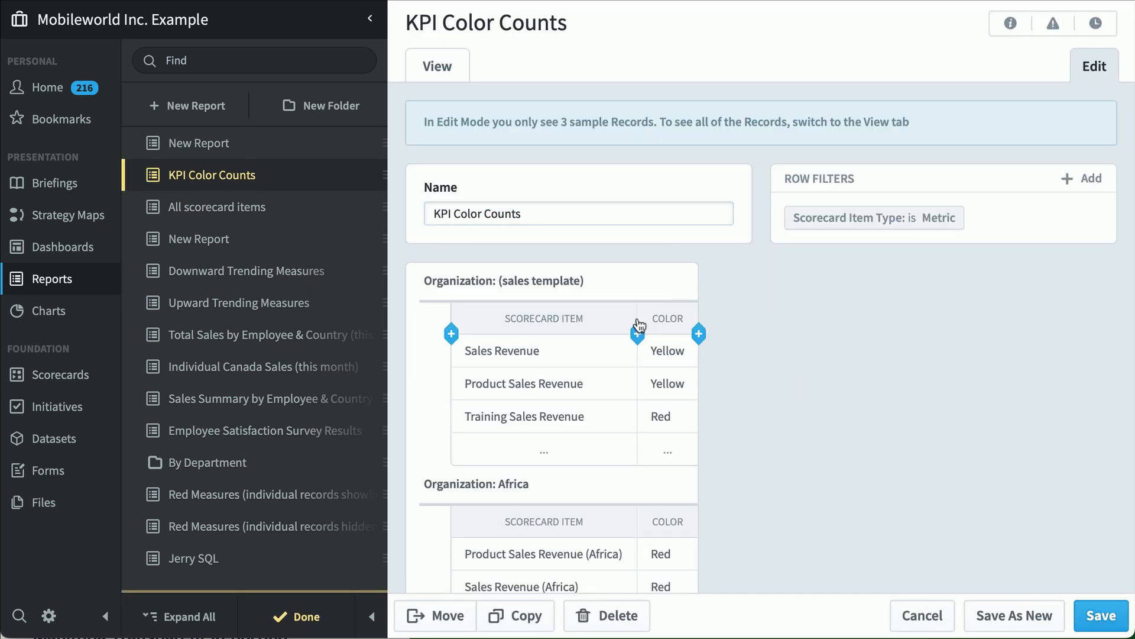
pyautogui.click(636, 289)
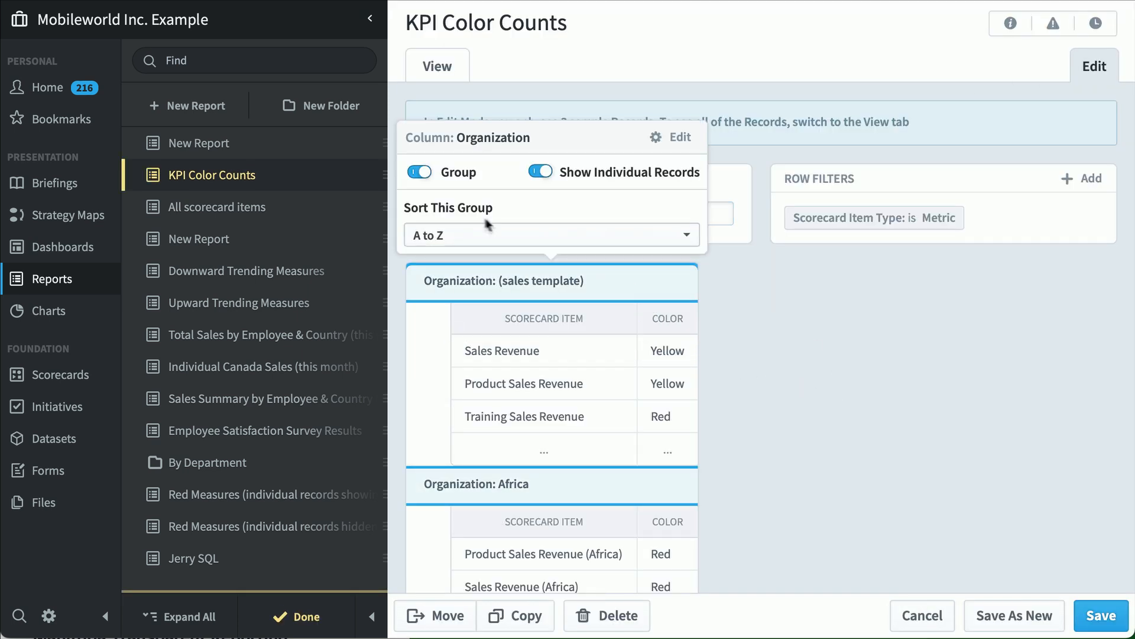
pyautogui.click(542, 173)
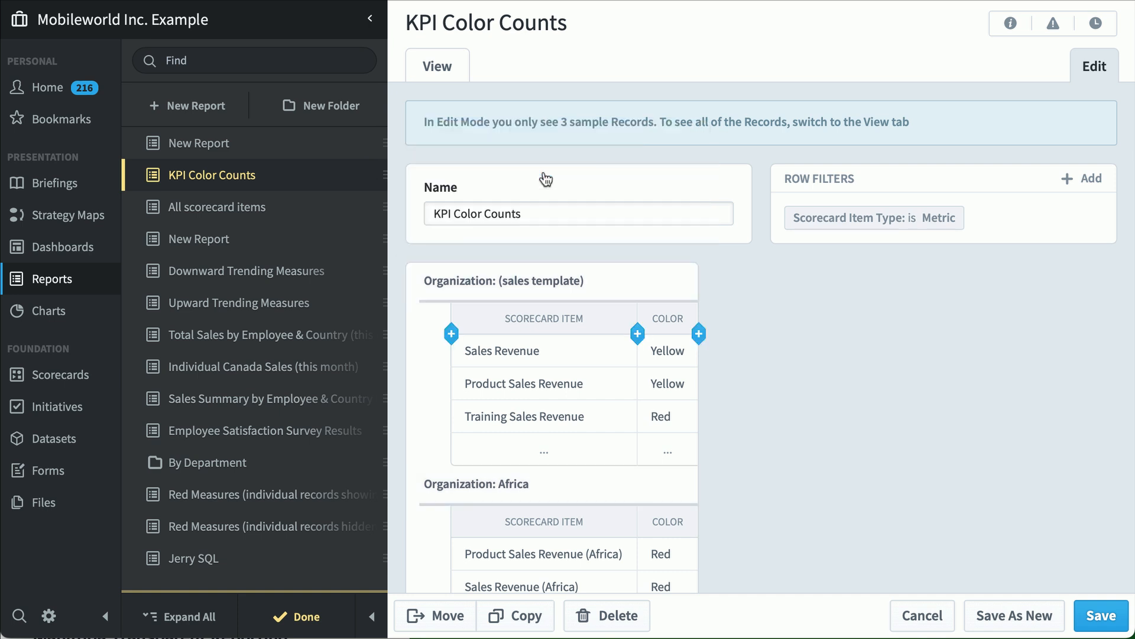
pyautogui.click(430, 64)
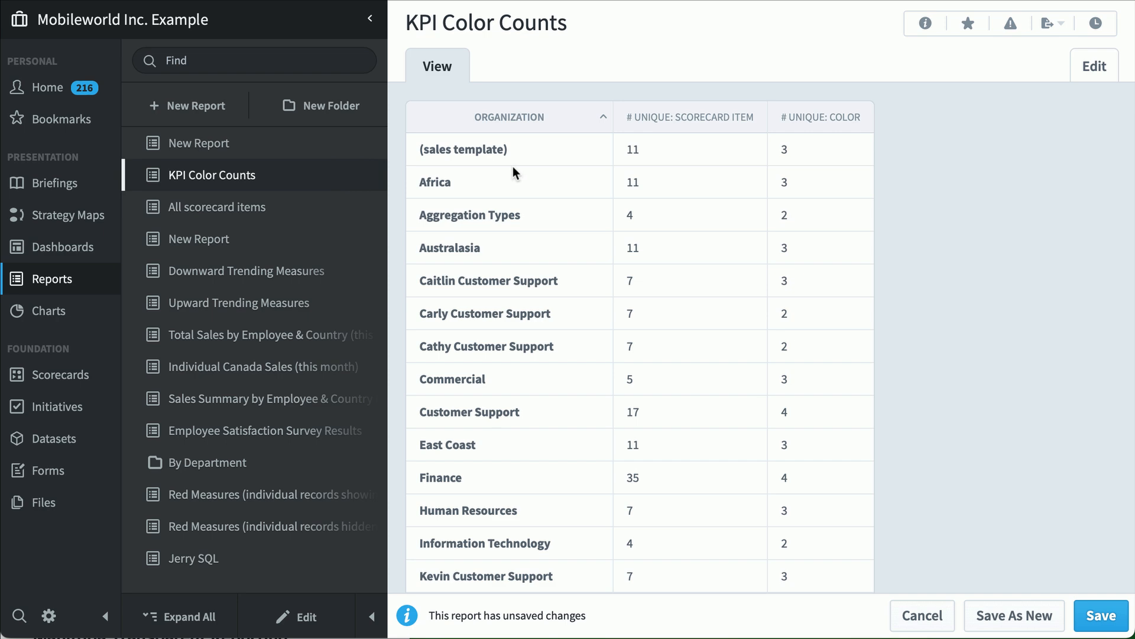
pyautogui.scroll(-5, 536, 219)
pyautogui.scroll(-5, 538, 221)
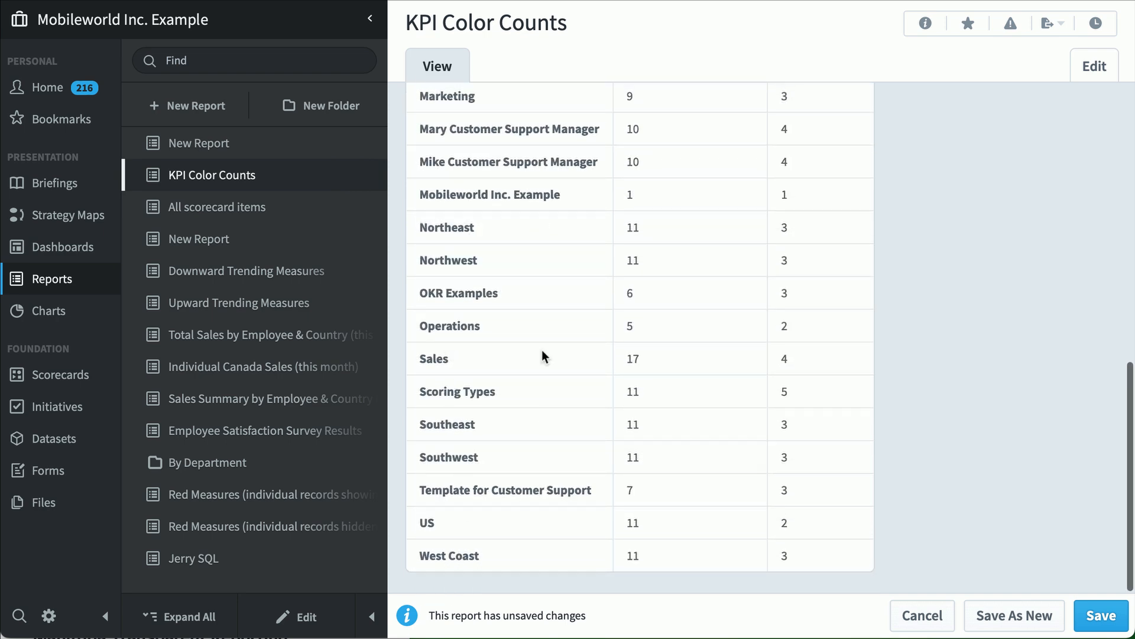
# Remove the unique Color count column from the report
pyautogui.click(1093, 70)
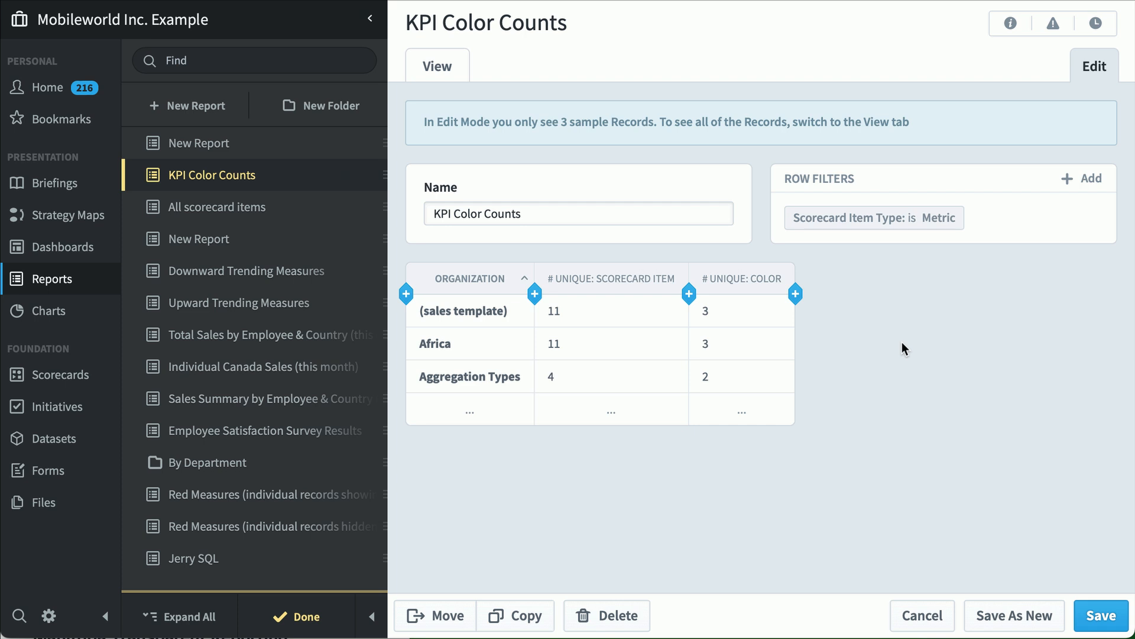
pyautogui.click(747, 282)
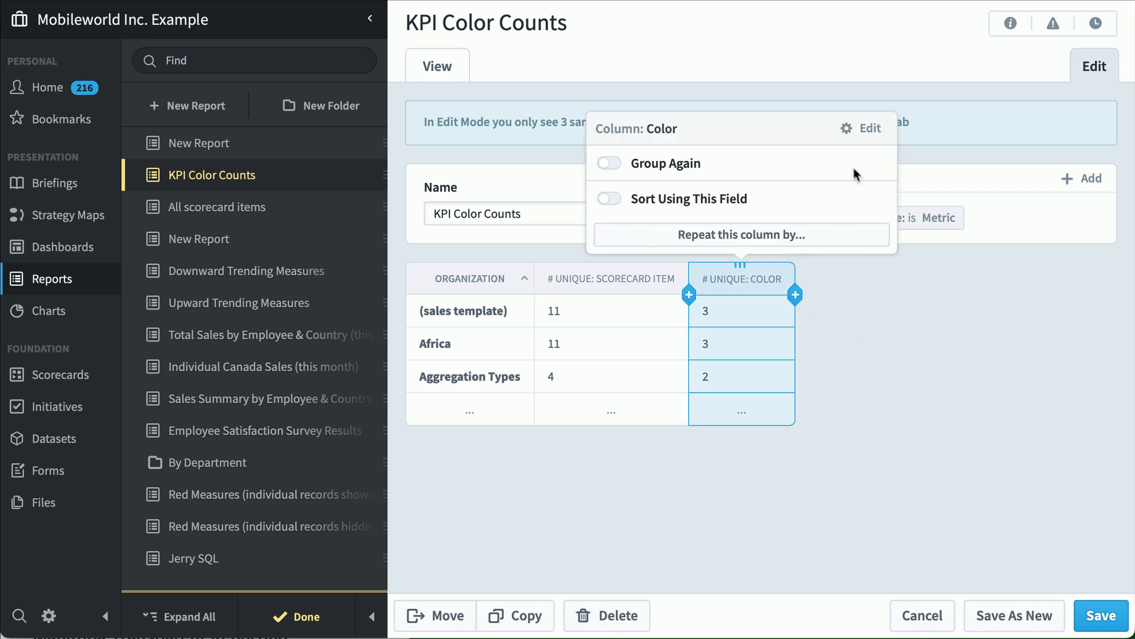
pyautogui.click(855, 131)
pyautogui.click(937, 265)
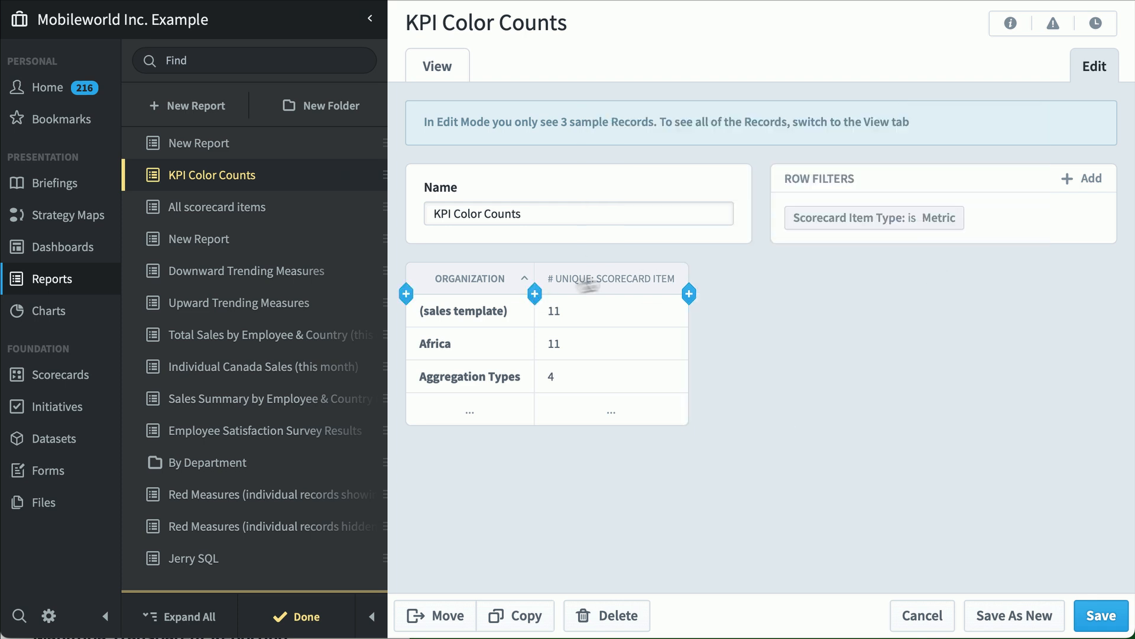
# Review the unique Scorecard Item count for every organization in the full report
pyautogui.click(436, 68)
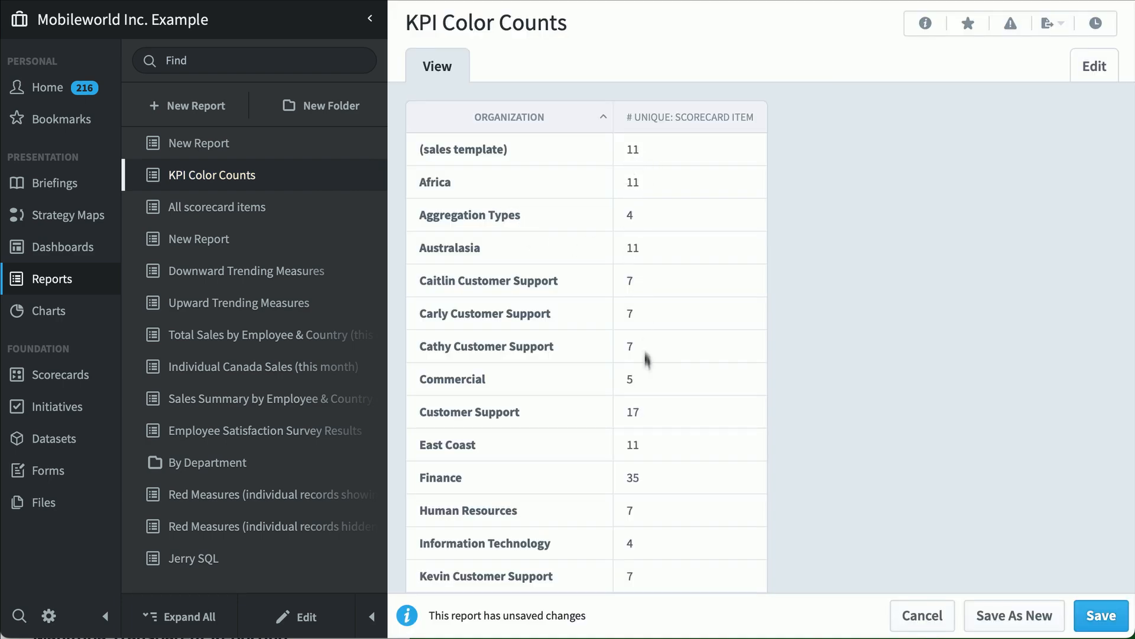
pyautogui.scroll(-15, 645, 473)
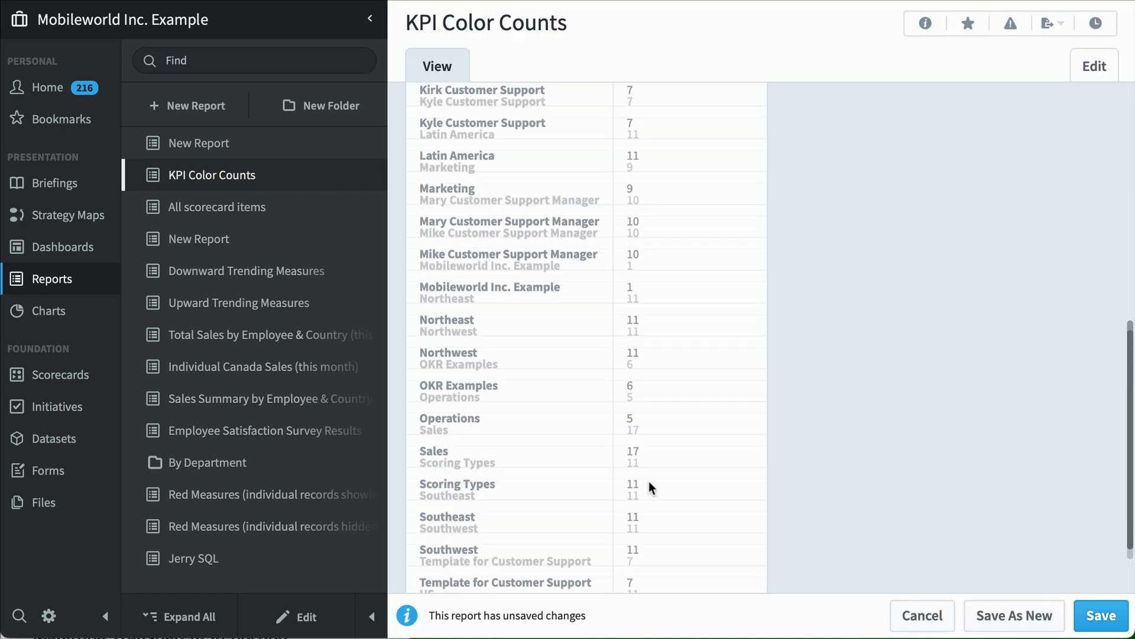
pyautogui.scroll(15, 649, 482)
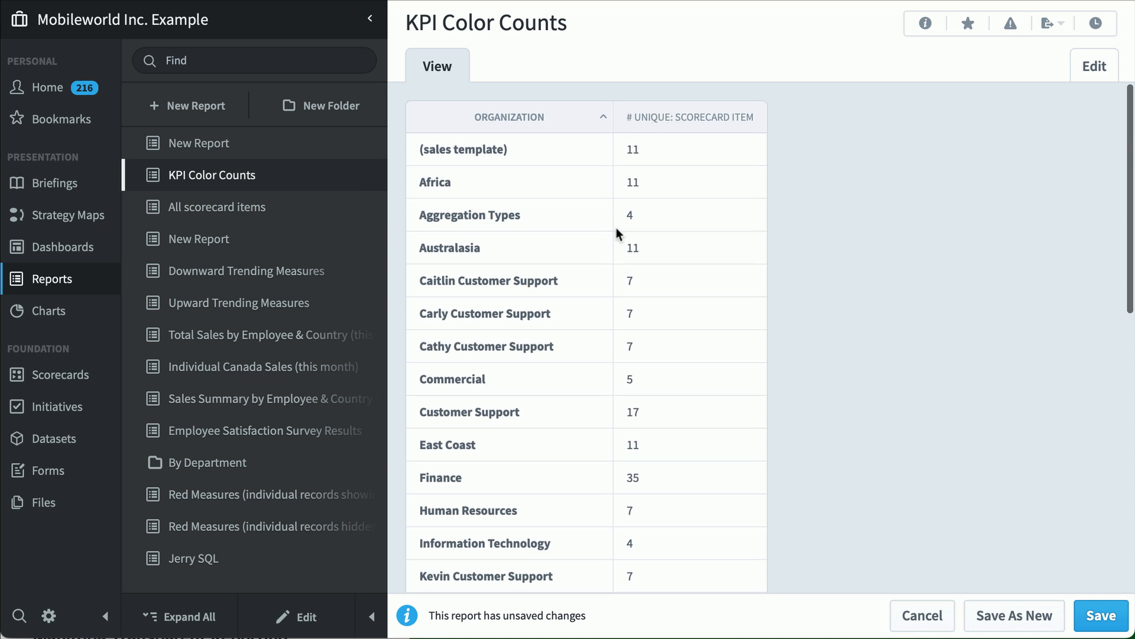
# Add a data source filter to the unique Scorecard Item column so it counts only records whose Color is any of Red
pyautogui.click(1076, 76)
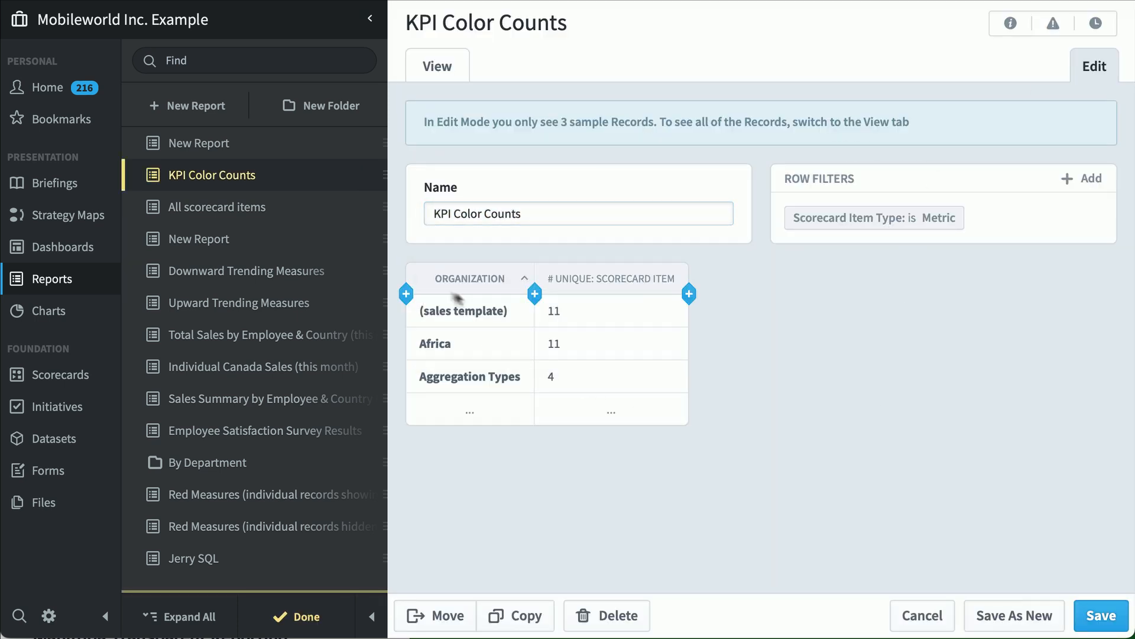
pyautogui.click(613, 287)
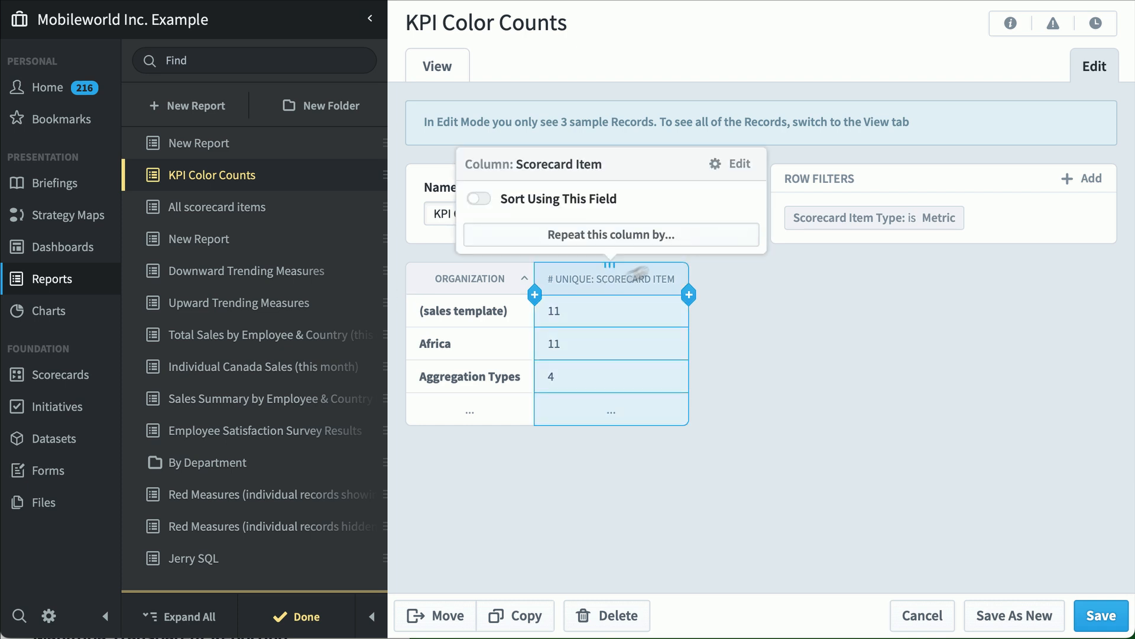
pyautogui.click(728, 166)
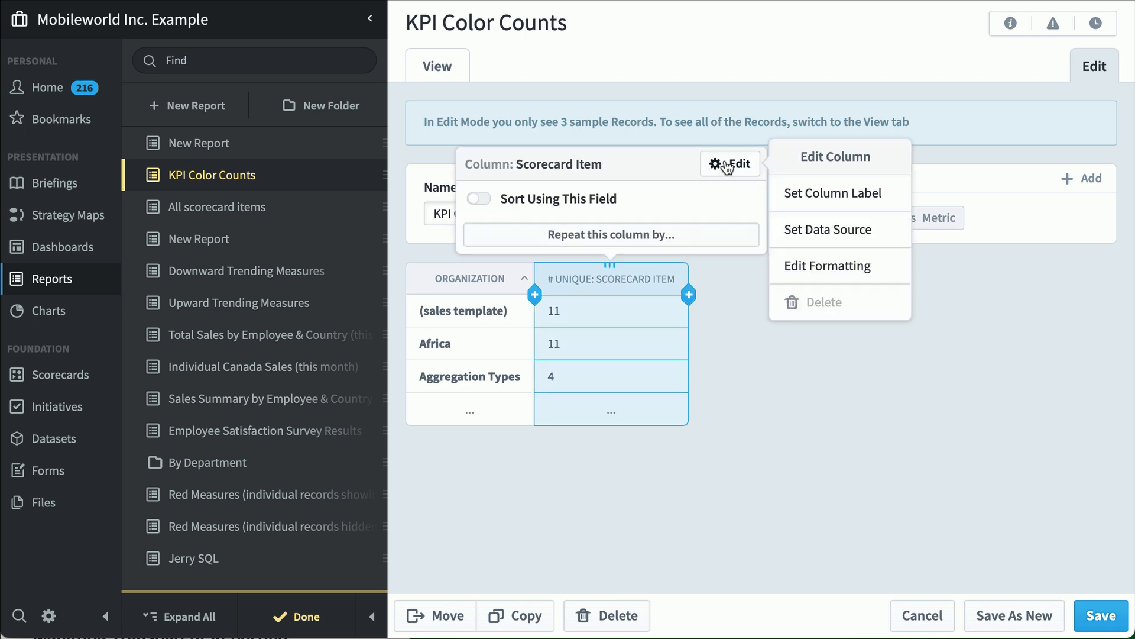
pyautogui.click(835, 231)
pyautogui.click(772, 409)
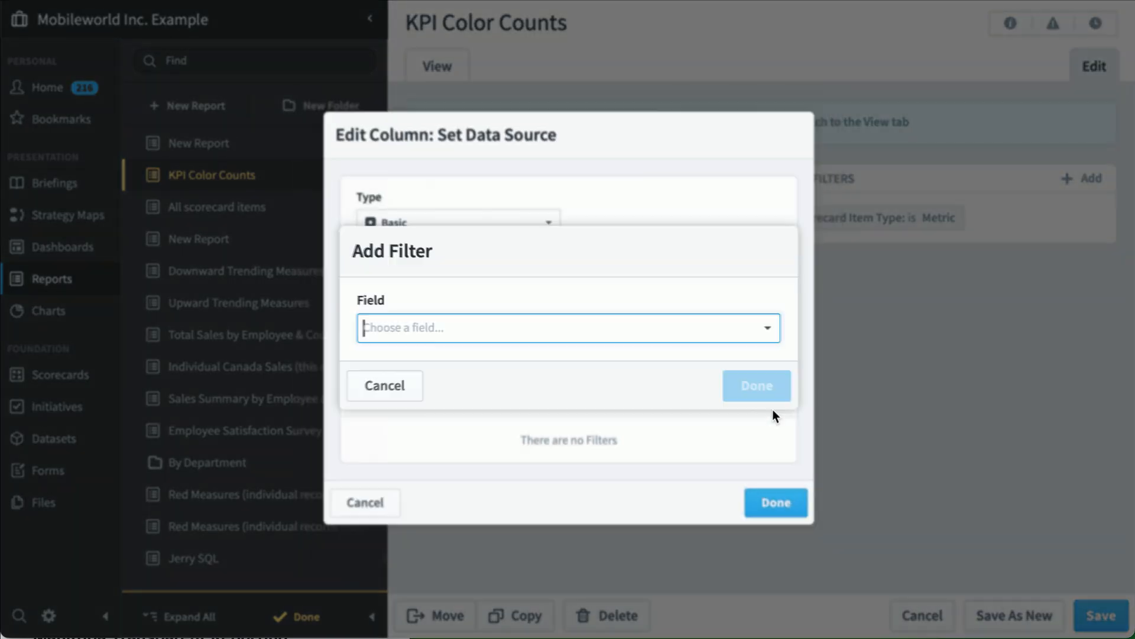
pyautogui.click(630, 317)
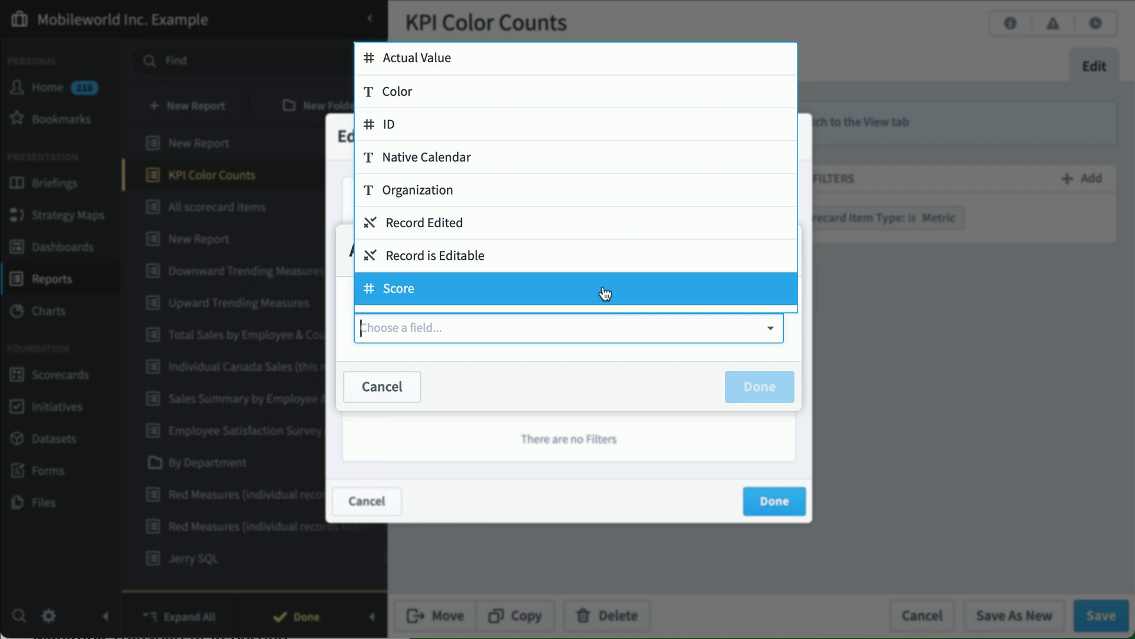
pyautogui.click(496, 94)
pyautogui.click(578, 362)
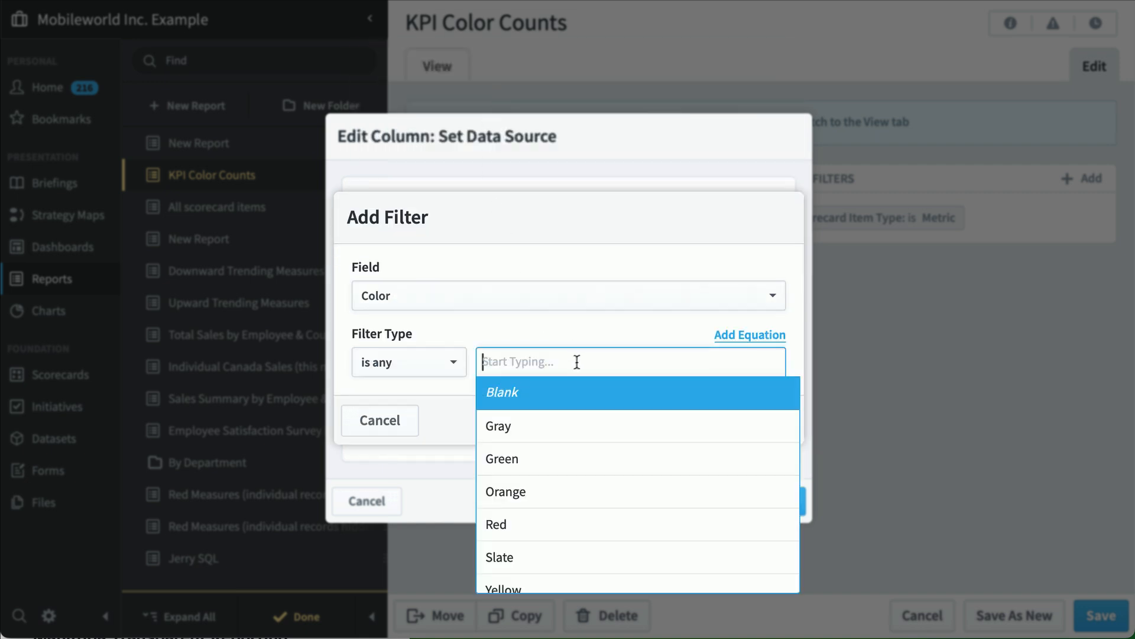
pyautogui.click(596, 537)
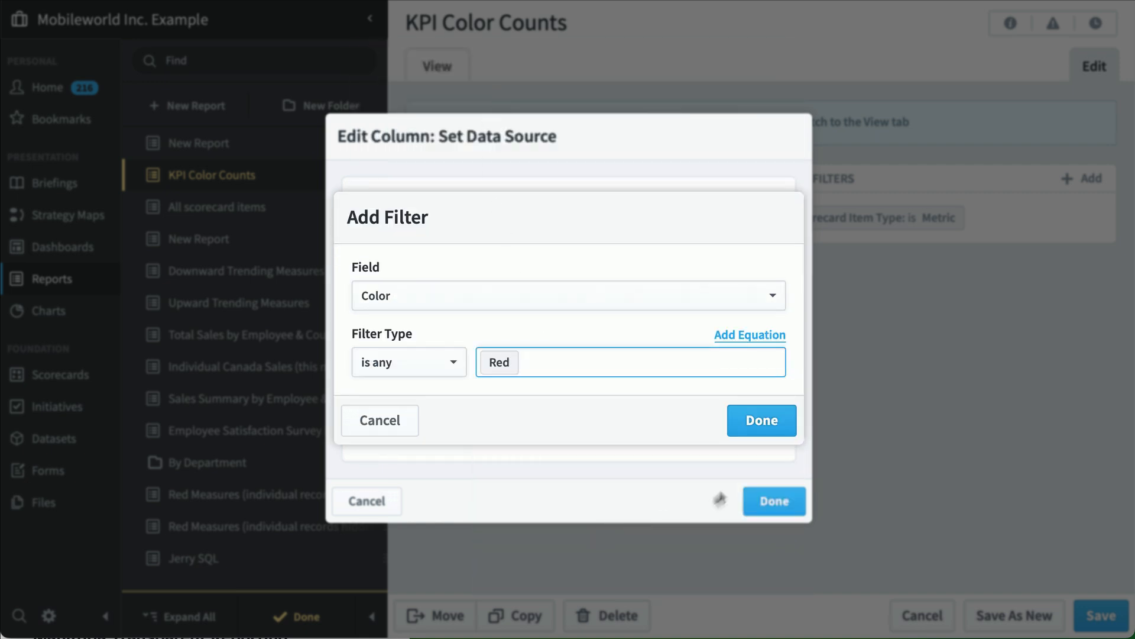
pyautogui.click(754, 421)
pyautogui.click(781, 522)
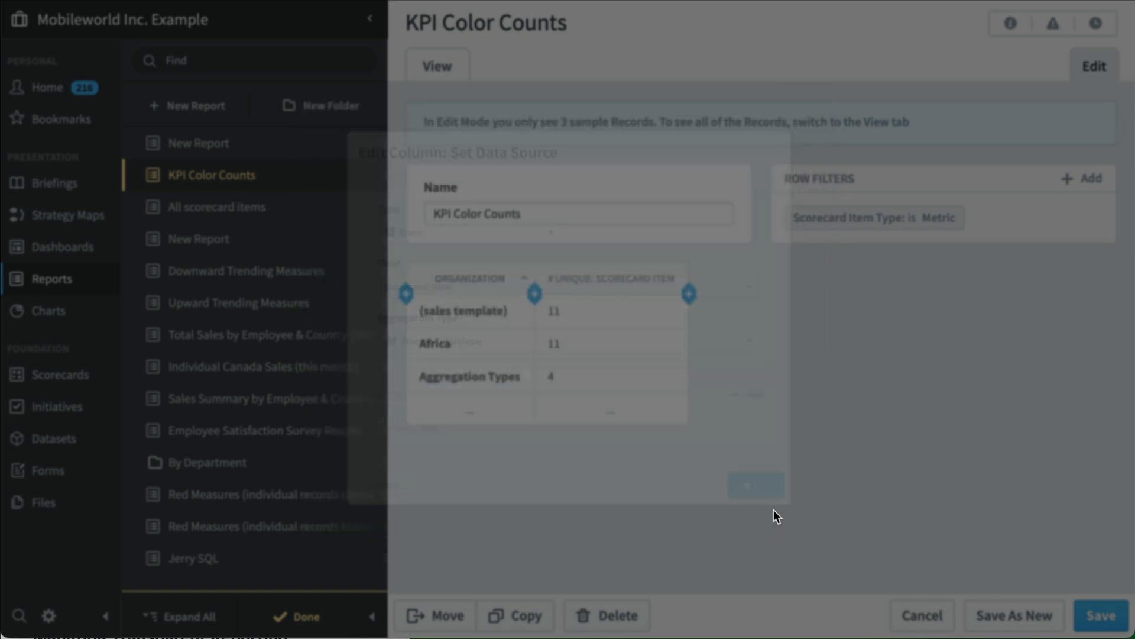
# Give the red-filtered Scorecard Item column the custom label Red KPIs and save the report
pyautogui.click(643, 278)
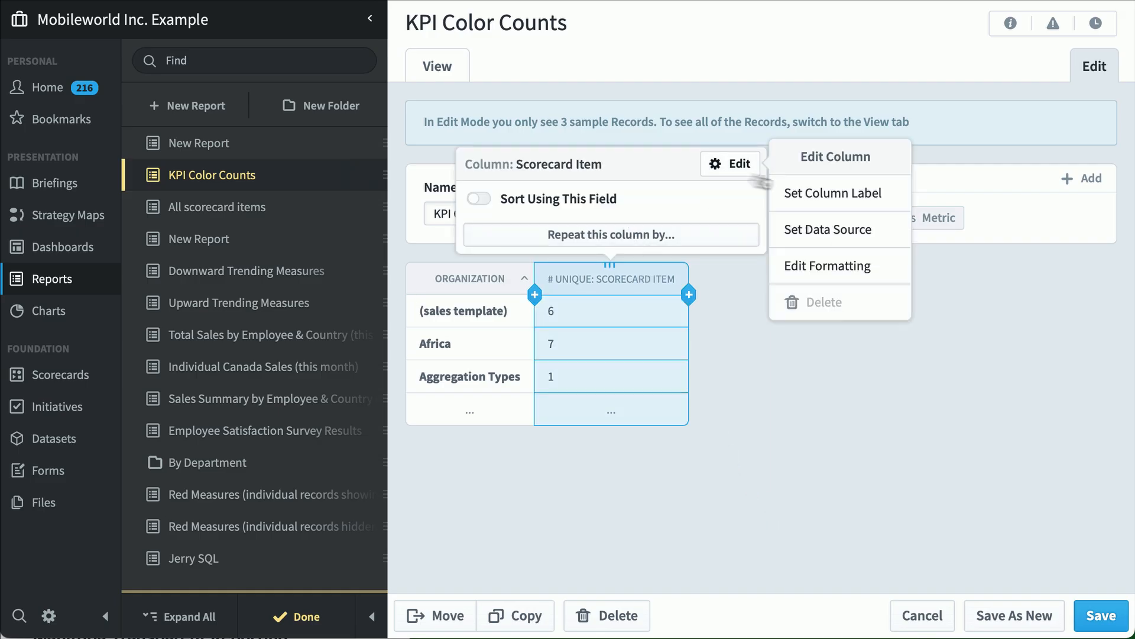
pyautogui.click(841, 195)
pyautogui.click(641, 317)
pyautogui.tripleClick(560, 347)
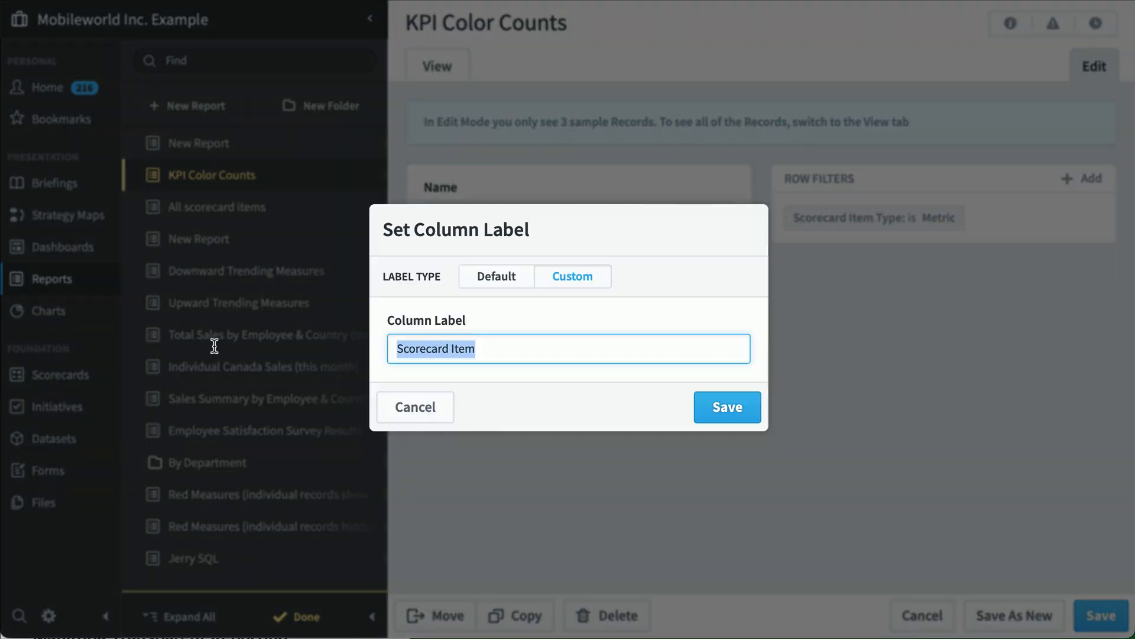
pyautogui.write('R')
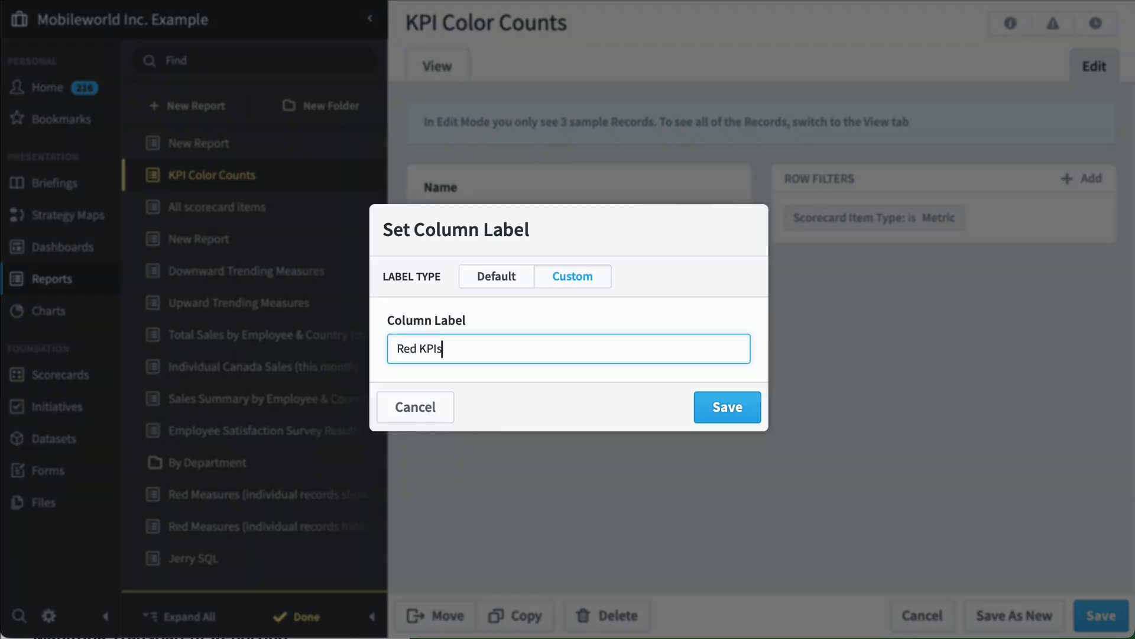
pyautogui.write('ed KPIs')
pyautogui.press('Return')
pyautogui.click(1086, 615)
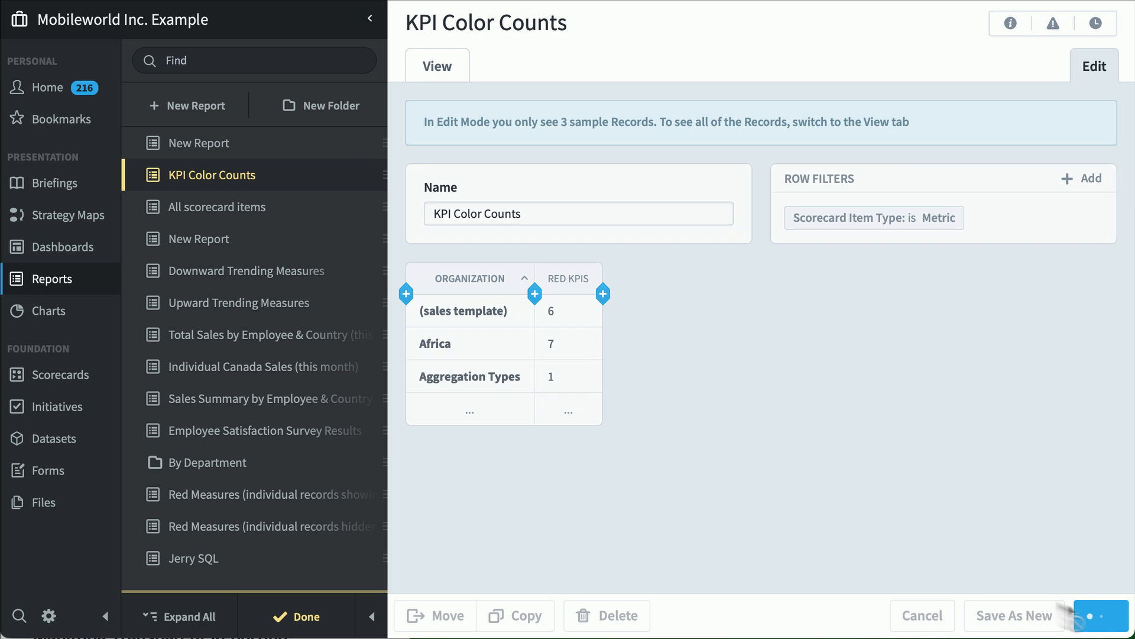
# Add a Number of Records column after Red KPIs and filter its data source to Color is any of Yellow
pyautogui.click(604, 292)
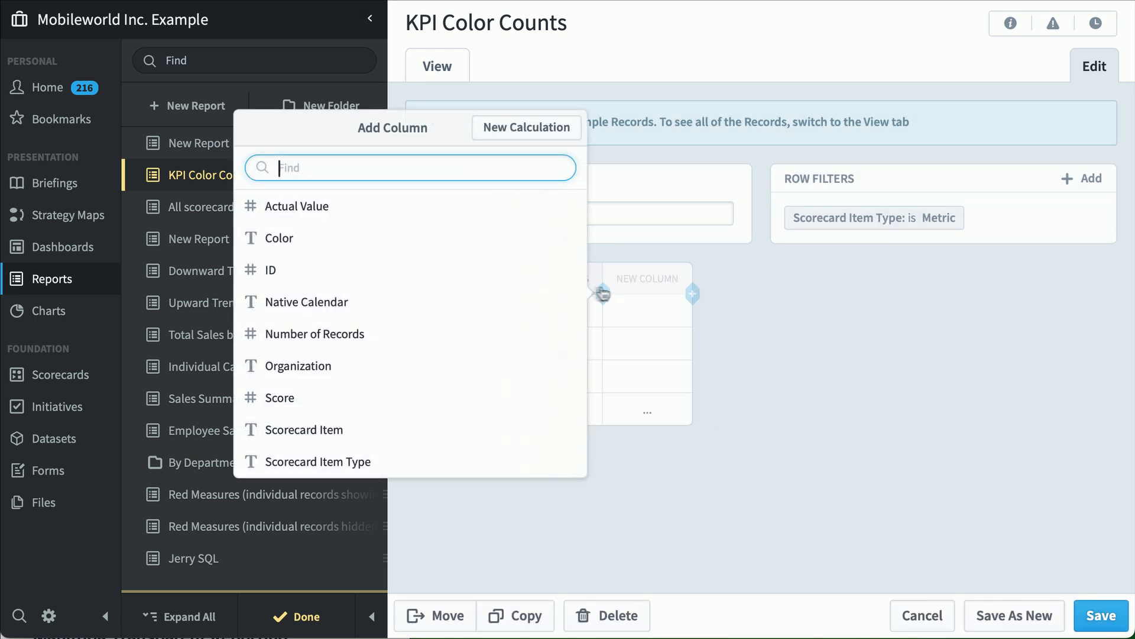
pyautogui.click(551, 334)
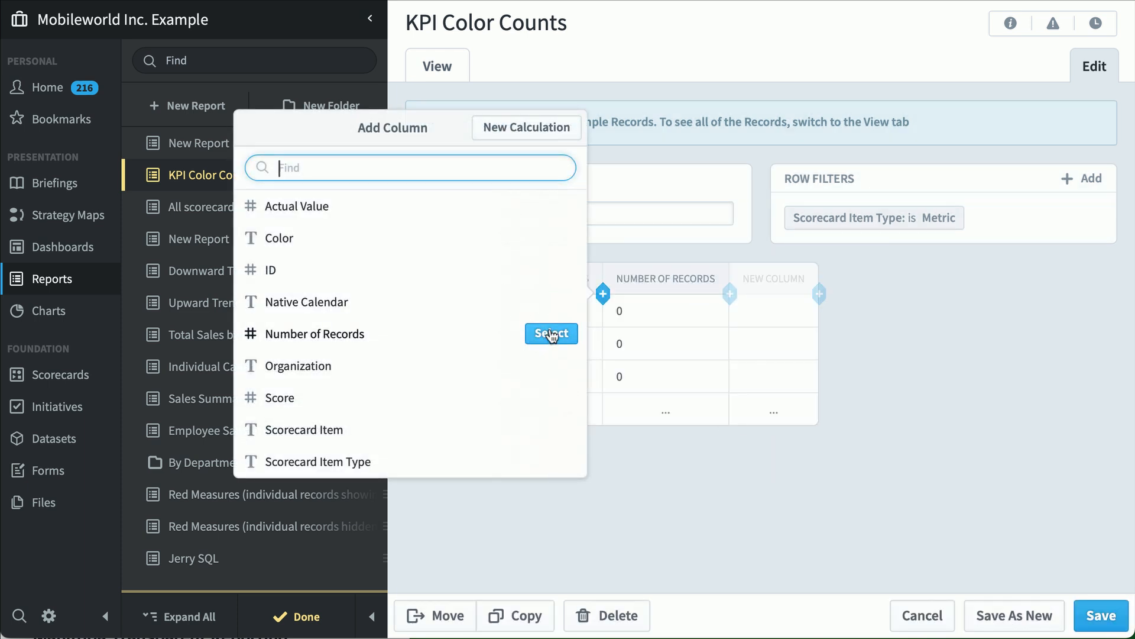
pyautogui.click(689, 284)
pyautogui.click(793, 125)
pyautogui.click(869, 193)
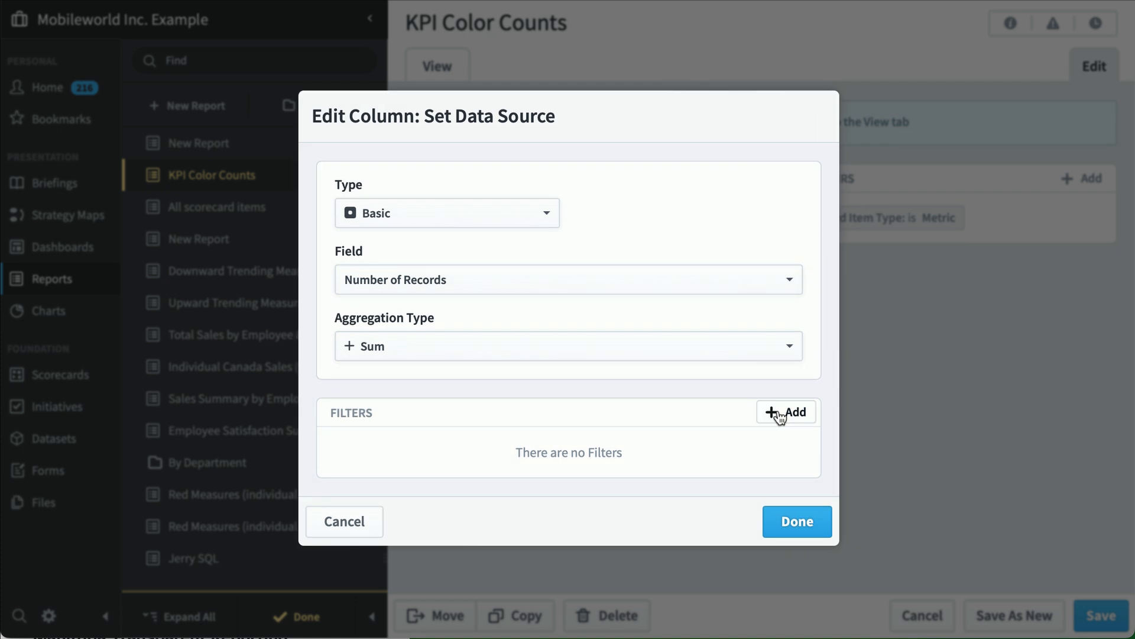
pyautogui.click(779, 416)
pyautogui.click(637, 355)
pyautogui.click(586, 361)
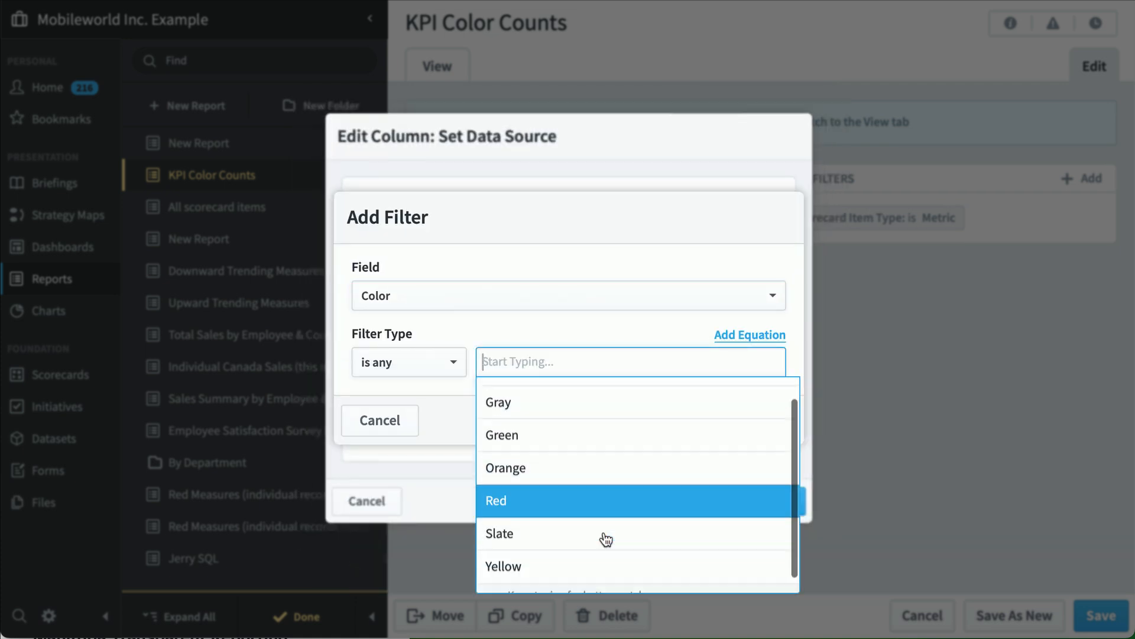
pyautogui.click(606, 566)
pyautogui.click(759, 418)
pyautogui.click(787, 521)
# Set the label of the yellow-filtered Number of Records column to Yellow KPIs
pyautogui.click(793, 128)
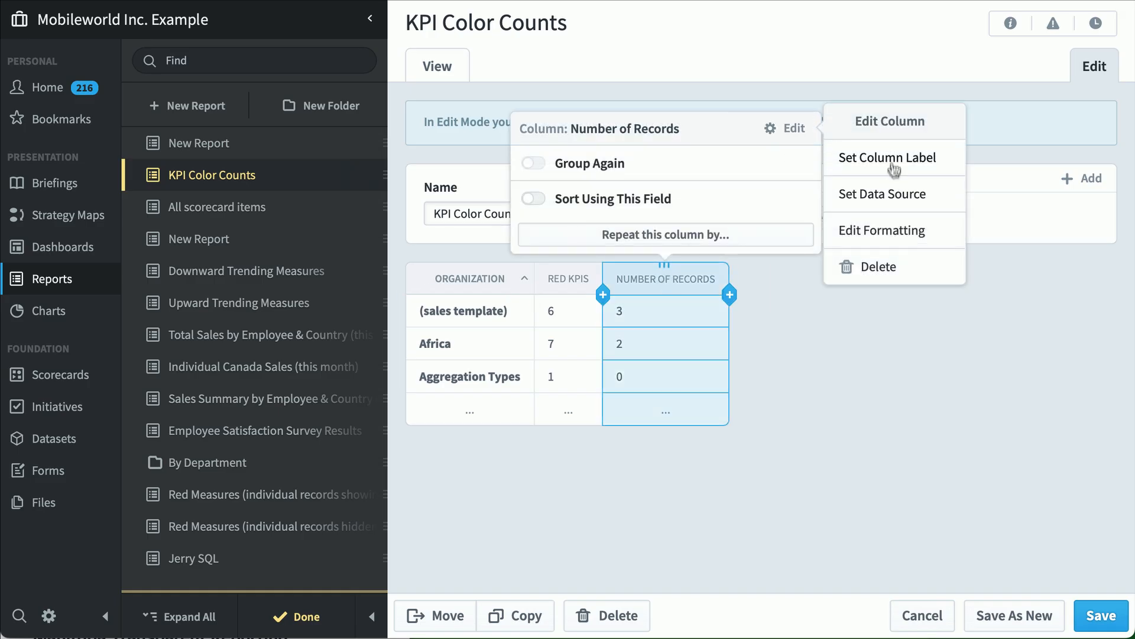
pyautogui.click(887, 157)
pyautogui.tripleClick(603, 340)
pyautogui.write('Yellow KPIs')
pyautogui.press('Return')
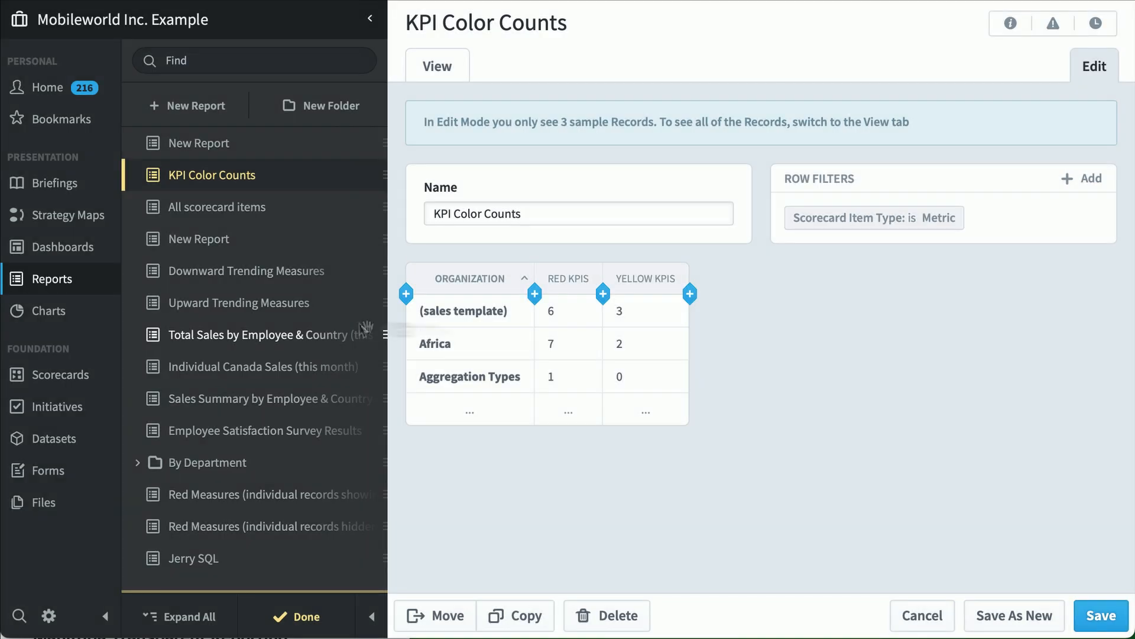
# Add a Number of Records column after Yellow KPIs and filter its data source to Color is any of Green
pyautogui.click(689, 294)
pyautogui.click(639, 332)
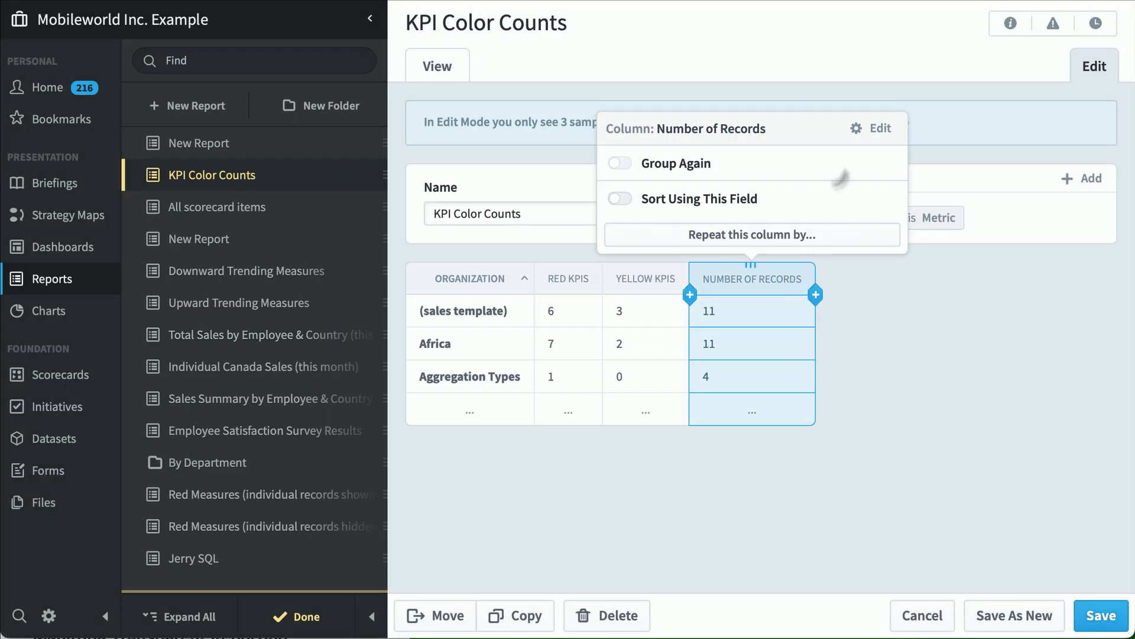
pyautogui.click(876, 129)
pyautogui.click(971, 193)
pyautogui.click(795, 416)
pyautogui.click(592, 461)
pyautogui.click(639, 362)
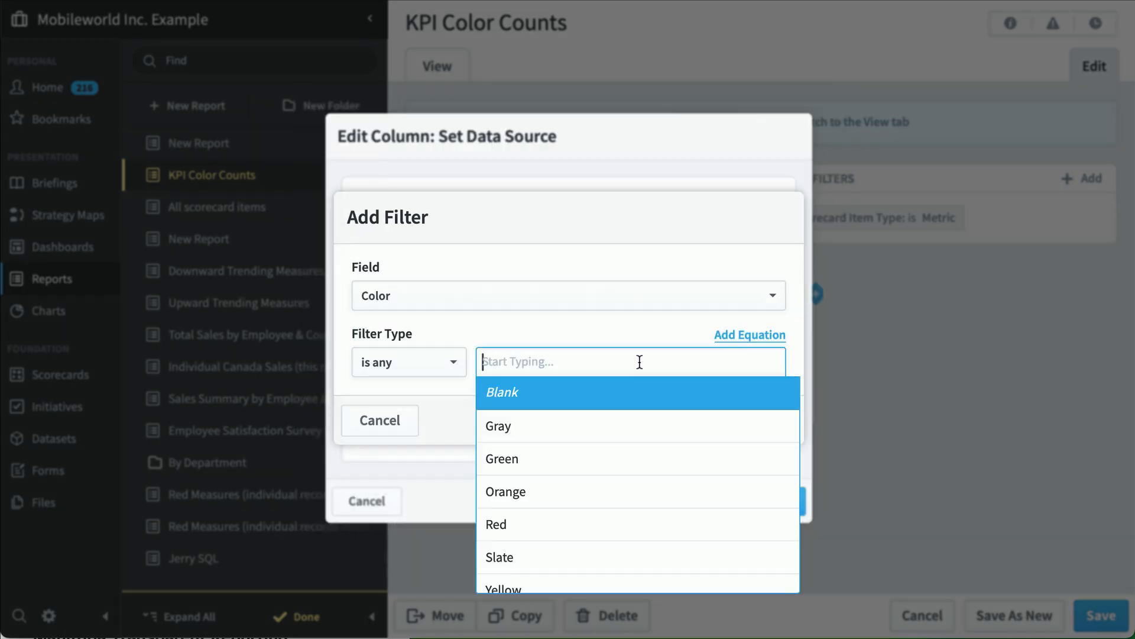
pyautogui.click(620, 450)
pyautogui.click(762, 420)
pyautogui.click(775, 510)
# Set the label of the green-filtered Number of Records column to Green KPIs
pyautogui.click(876, 128)
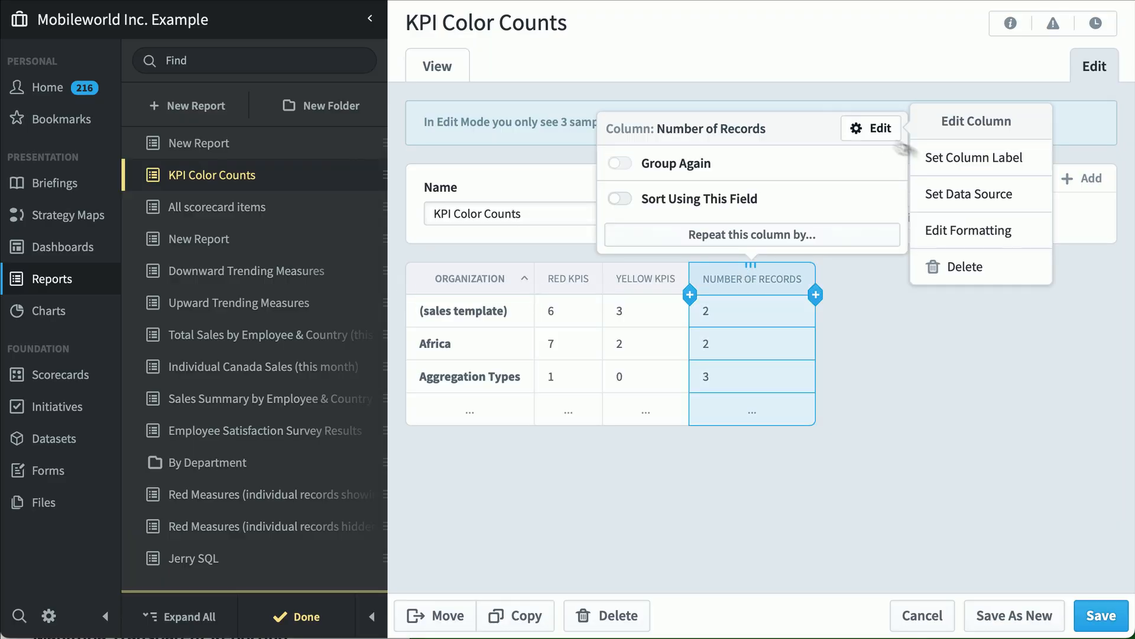
pyautogui.click(973, 158)
pyautogui.tripleClick(566, 347)
pyautogui.write('Green')
pyautogui.press('Return')
# Add a Number of Records column after Green KPIs, filter its data source to Color is Gray or Slate, and save the report
pyautogui.click(771, 294)
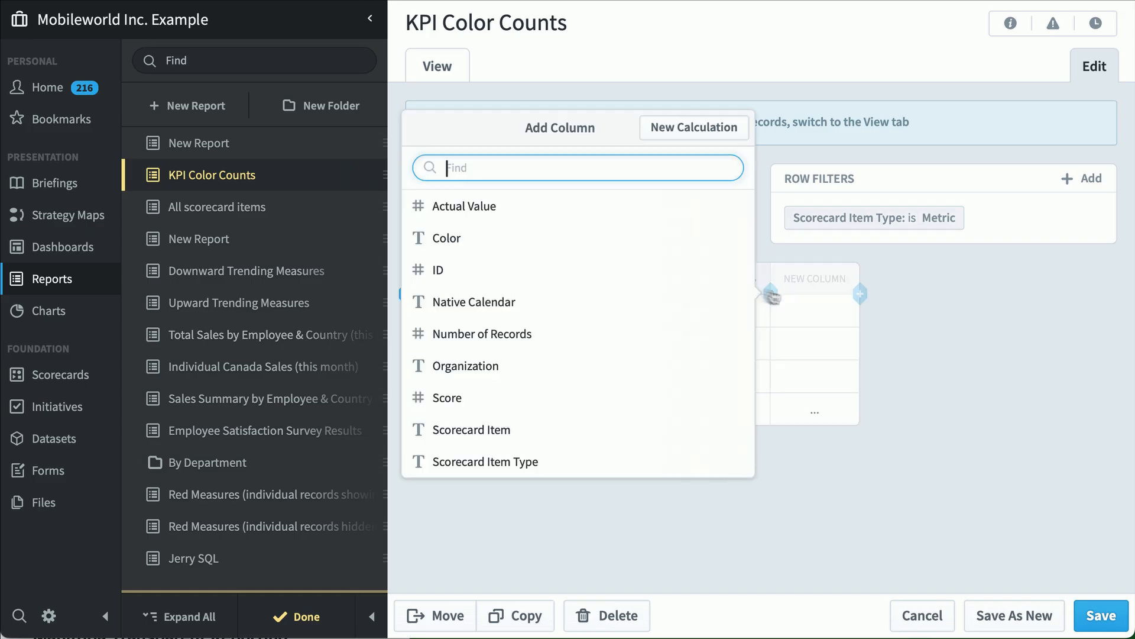
pyautogui.click(723, 332)
pyautogui.click(936, 133)
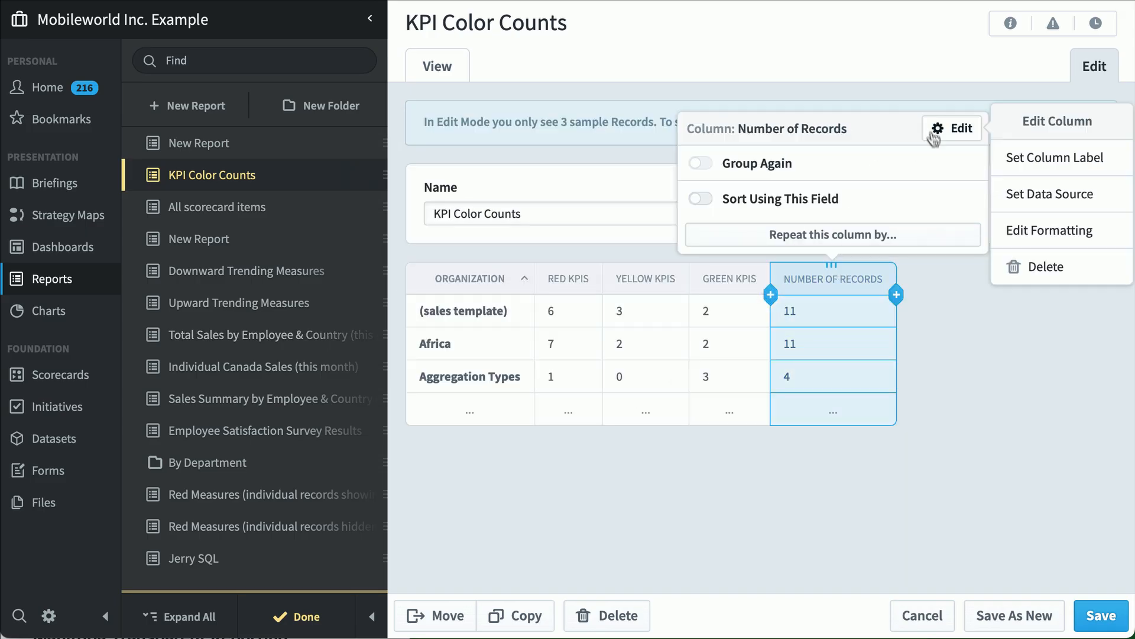
pyautogui.click(1050, 194)
pyautogui.click(791, 408)
pyautogui.click(398, 89)
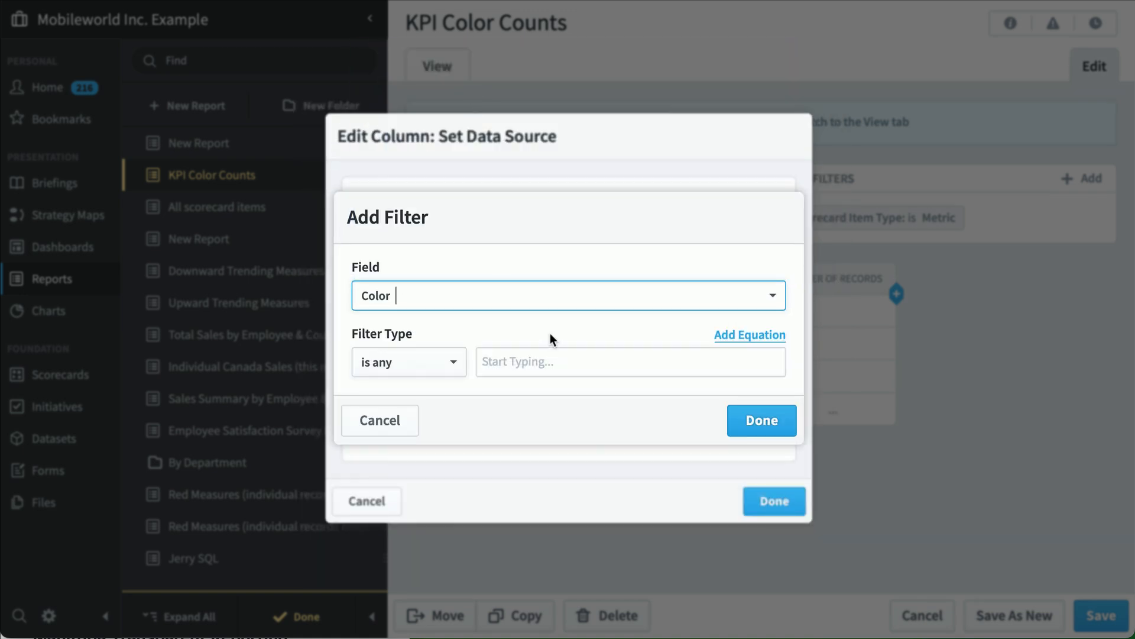
pyautogui.click(556, 362)
pyautogui.click(573, 426)
pyautogui.click(581, 363)
pyautogui.click(573, 525)
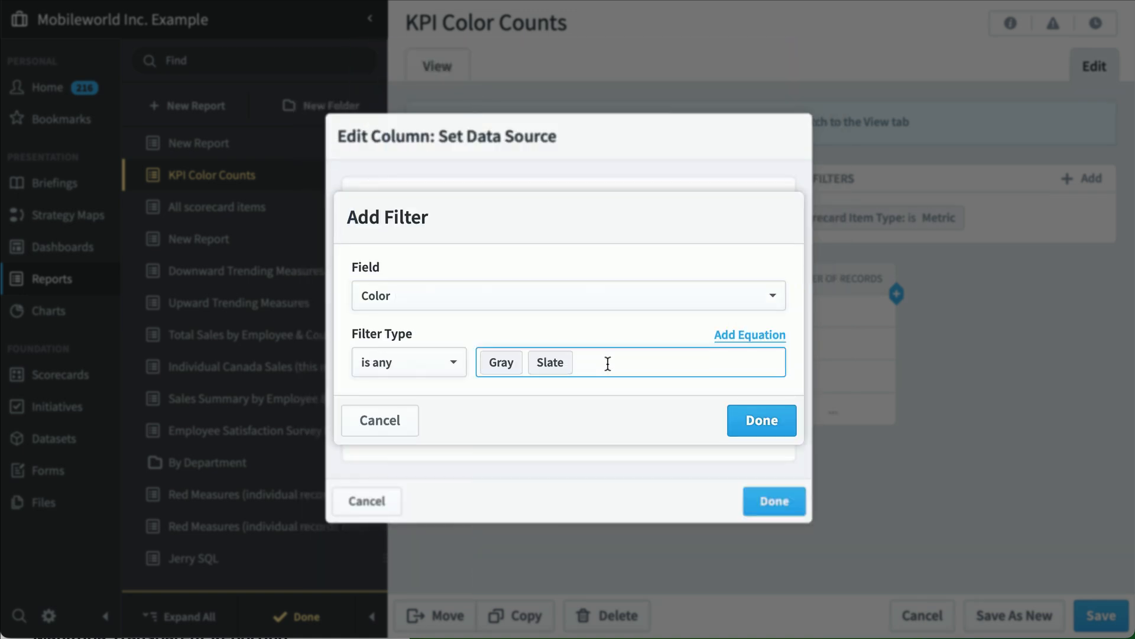
pyautogui.click(607, 364)
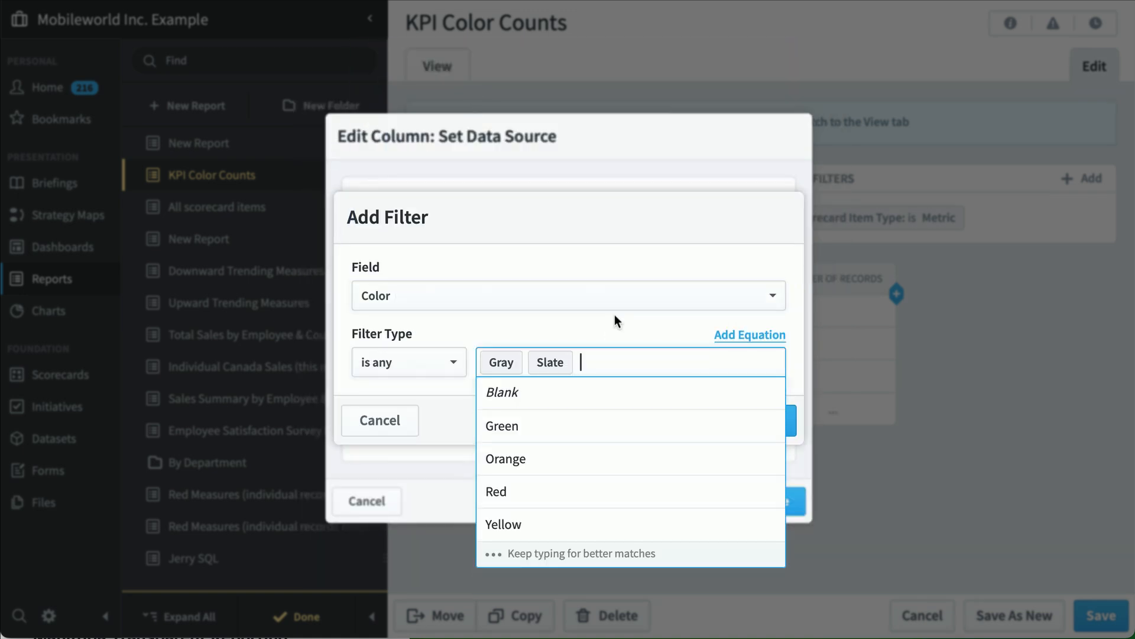
pyautogui.click(445, 424)
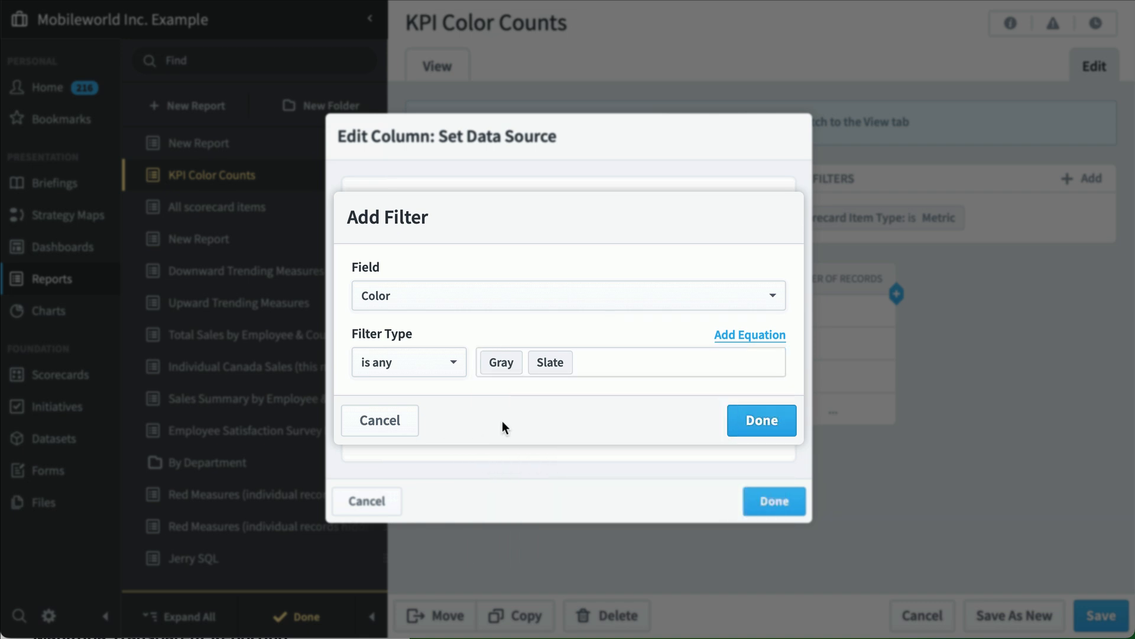
pyautogui.click(754, 421)
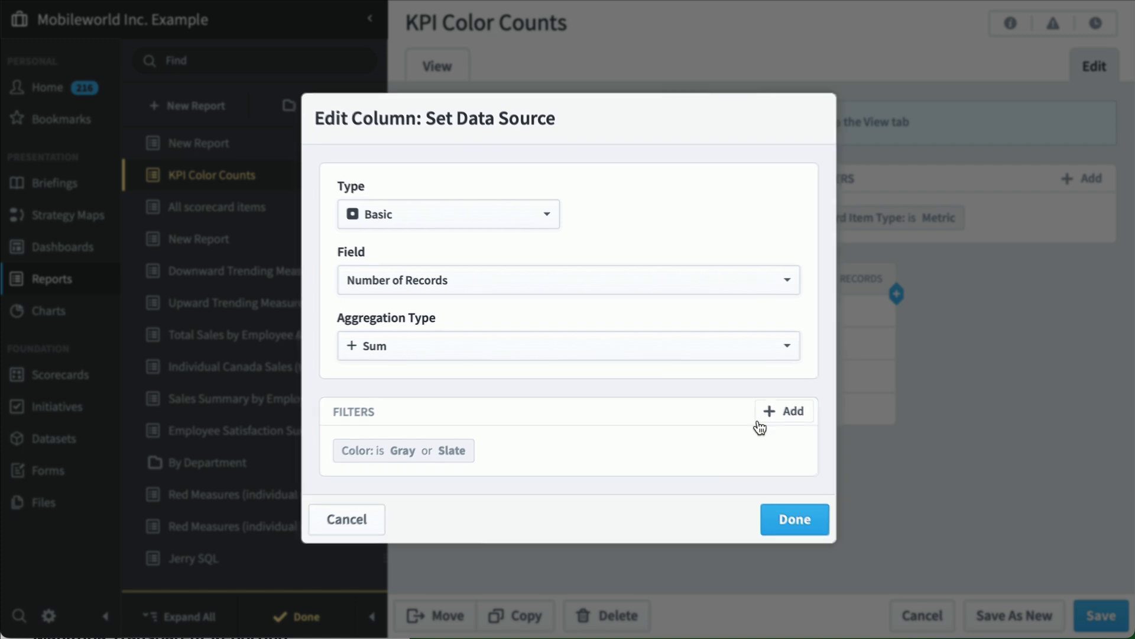
pyautogui.click(801, 527)
pyautogui.click(1091, 618)
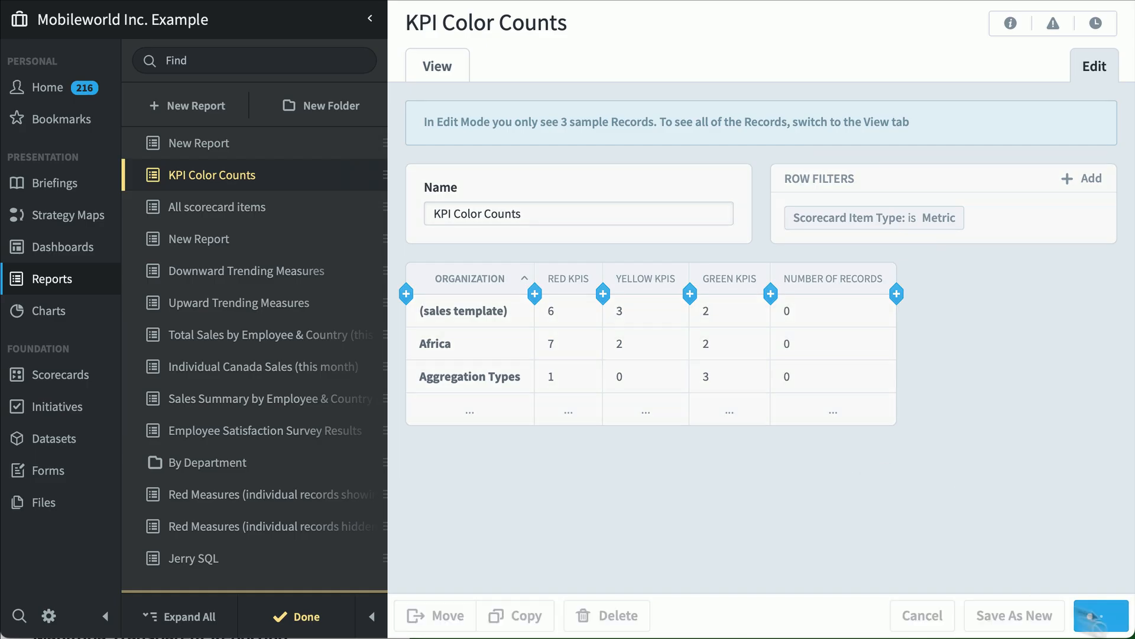
# Review the red, yellow, green and gray KPI counts for all organizations in the full report
pyautogui.click(436, 61)
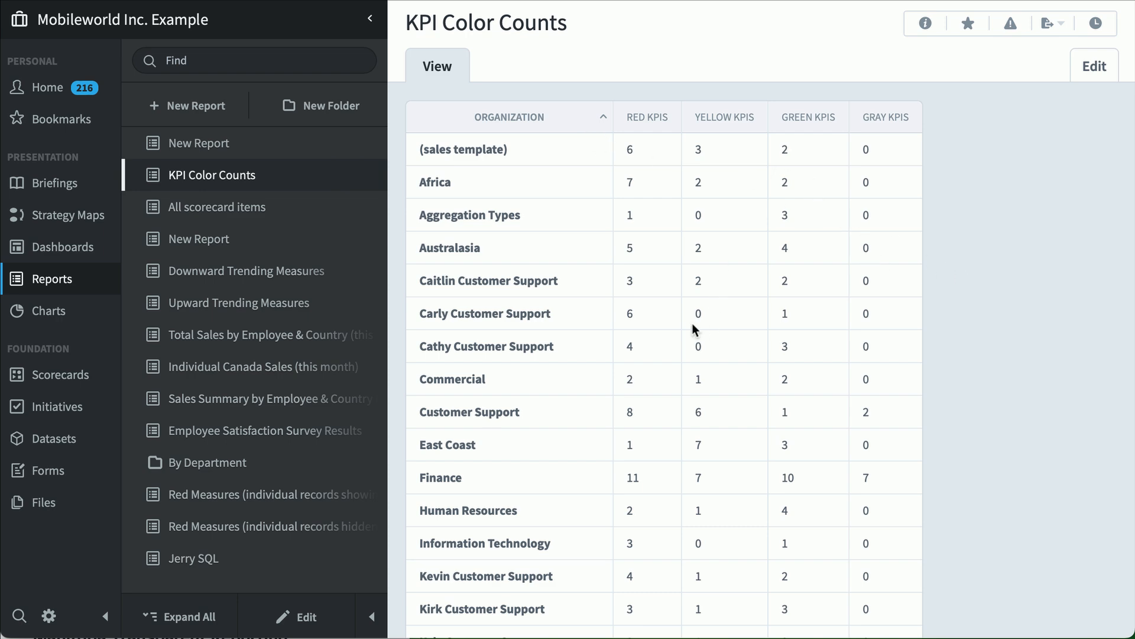
pyautogui.scroll(-3, 695, 325)
pyautogui.scroll(-5, 693, 325)
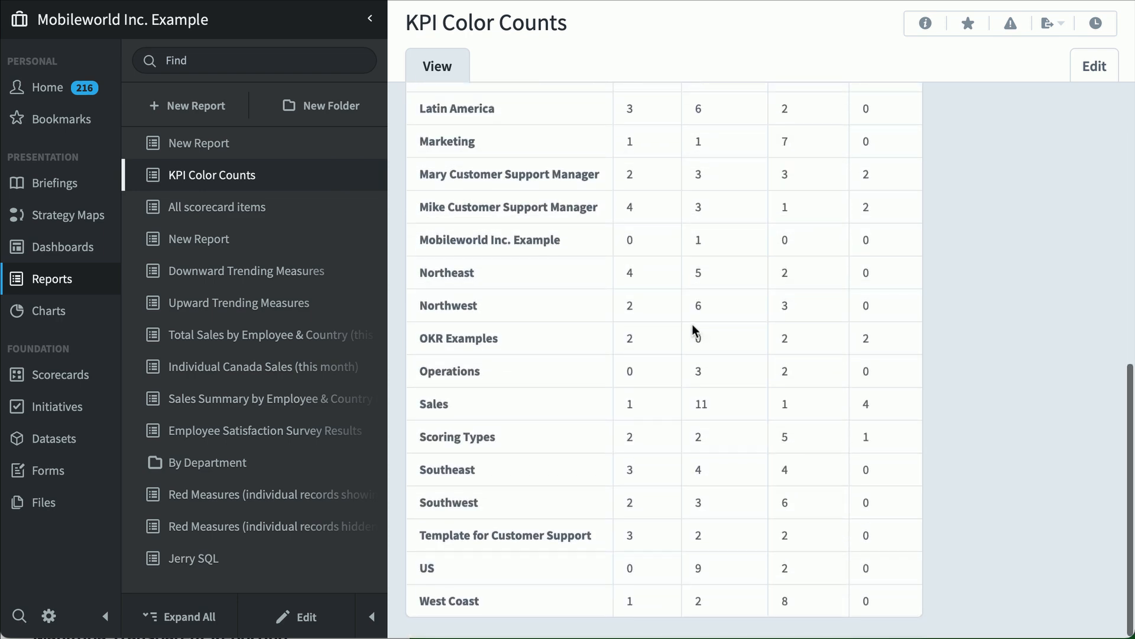
pyautogui.scroll(10, 693, 321)
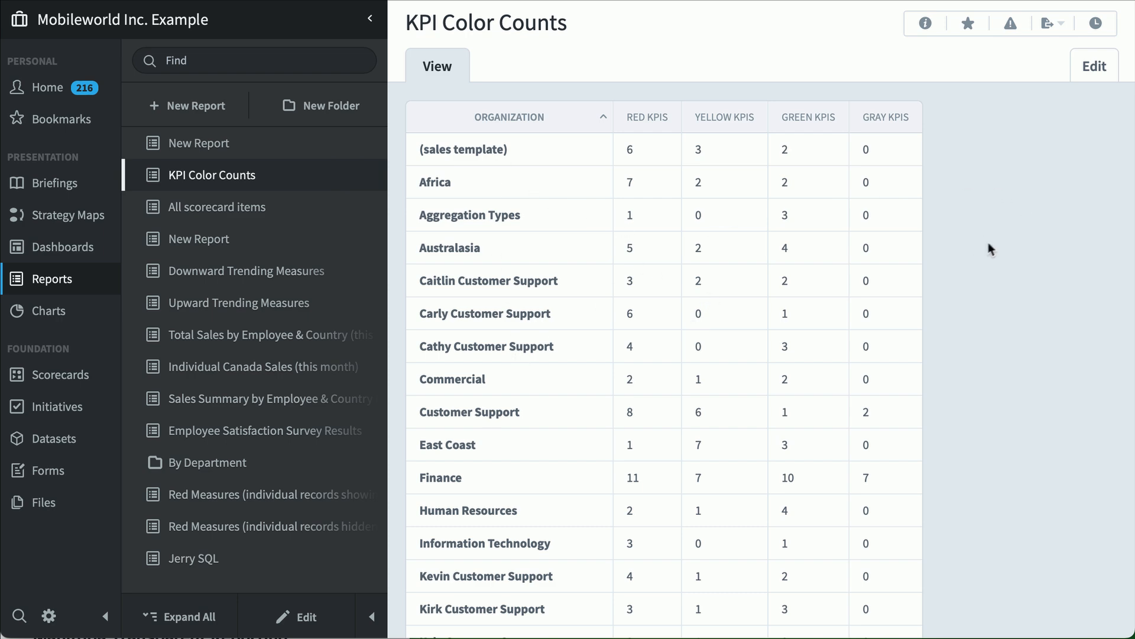
pyautogui.scroll(-10, 988, 243)
pyautogui.scroll(10, 992, 248)
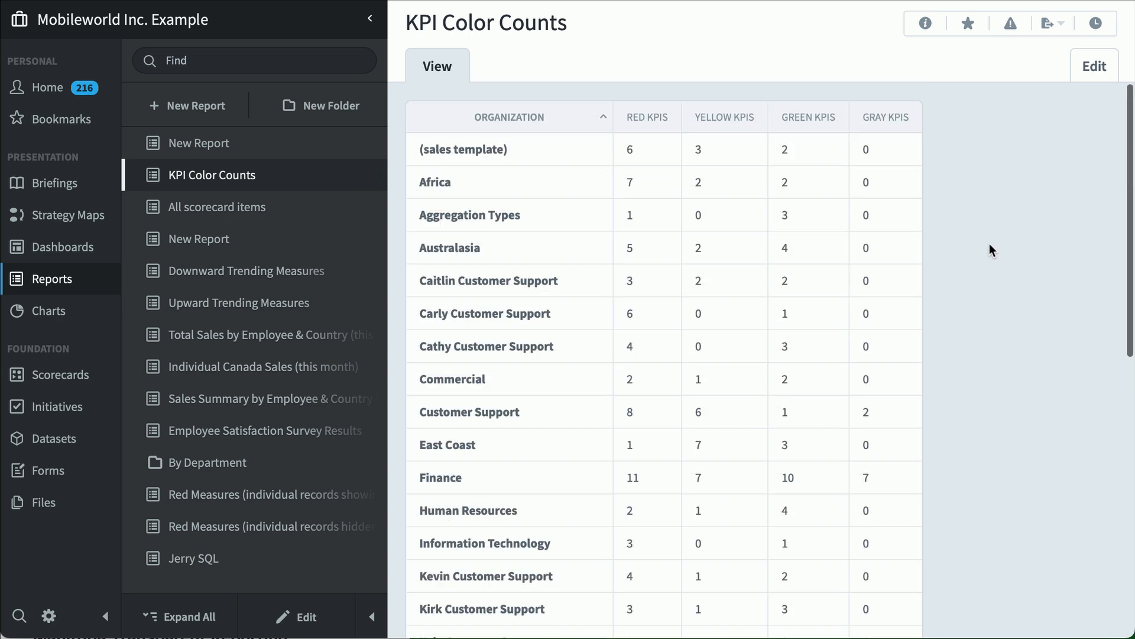
# Open the Scorecard Item Performance dataset and break its records down by the Color field
pyautogui.click(69, 442)
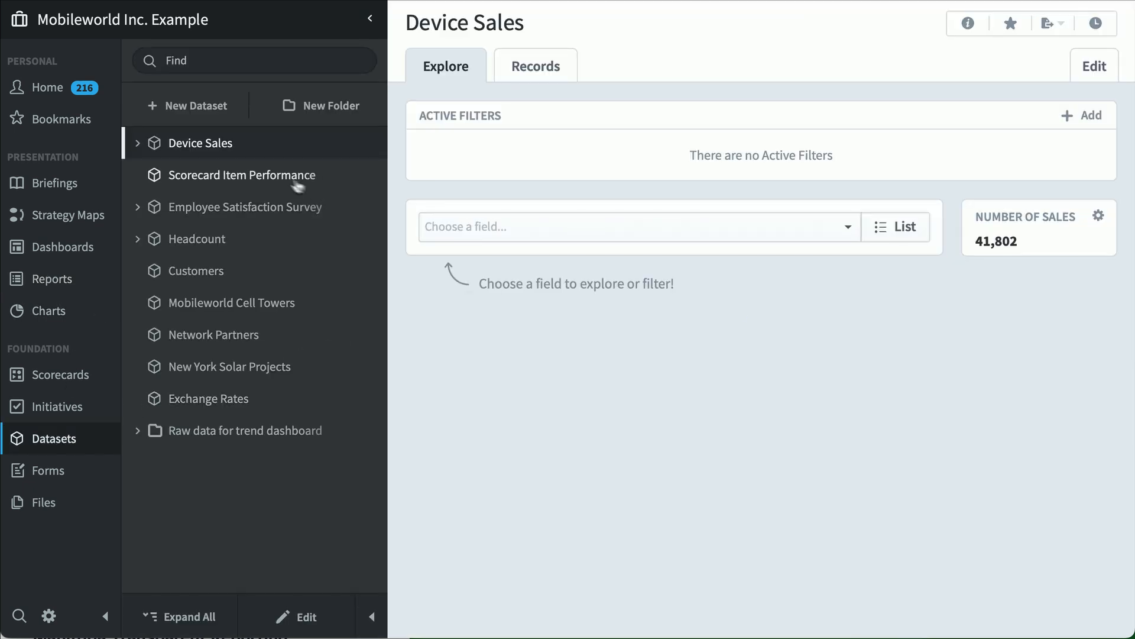
pyautogui.click(294, 176)
pyautogui.click(674, 238)
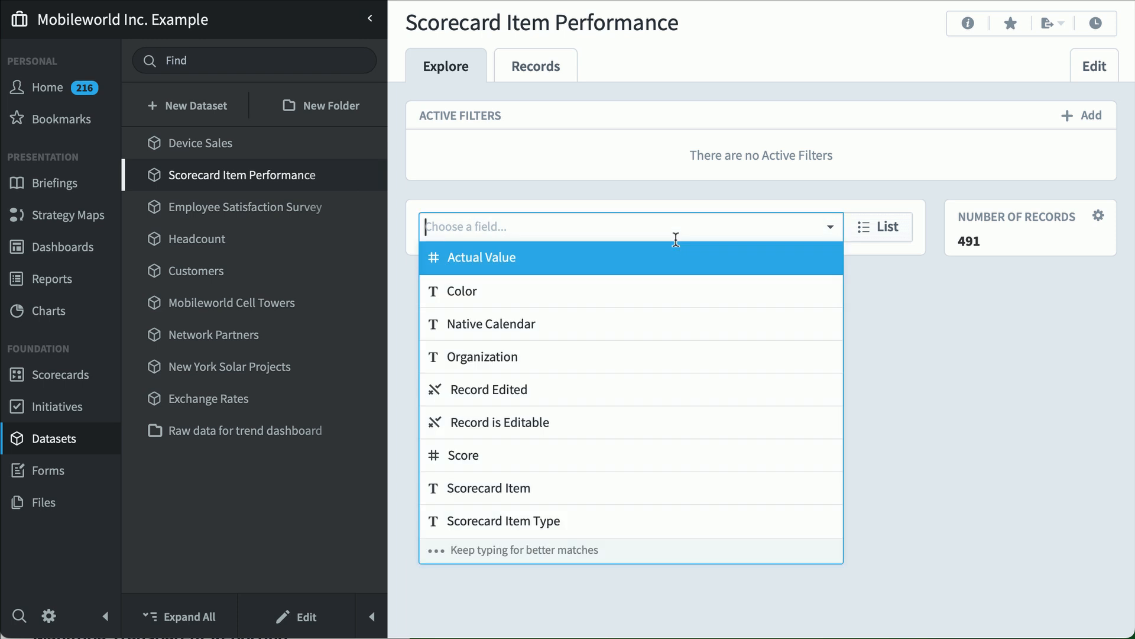
pyautogui.click(671, 281)
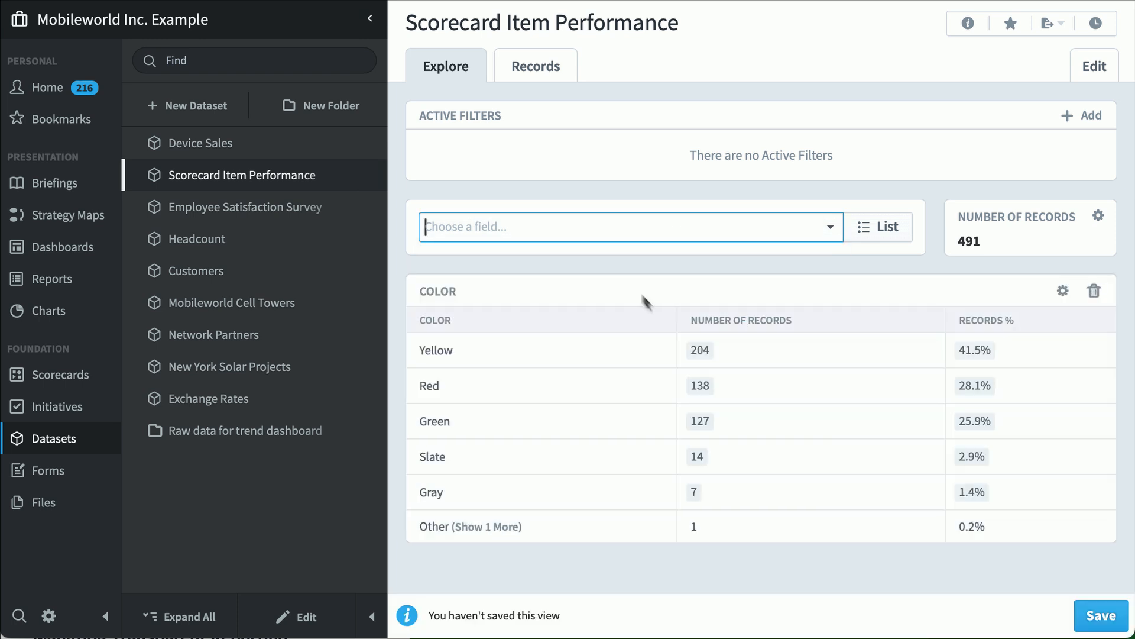
# Start a dataset KPI from the Red records percentage, named Percent Red KPIs, using Snapshot of Current Data and a Monthly calendar
pyautogui.click(974, 392)
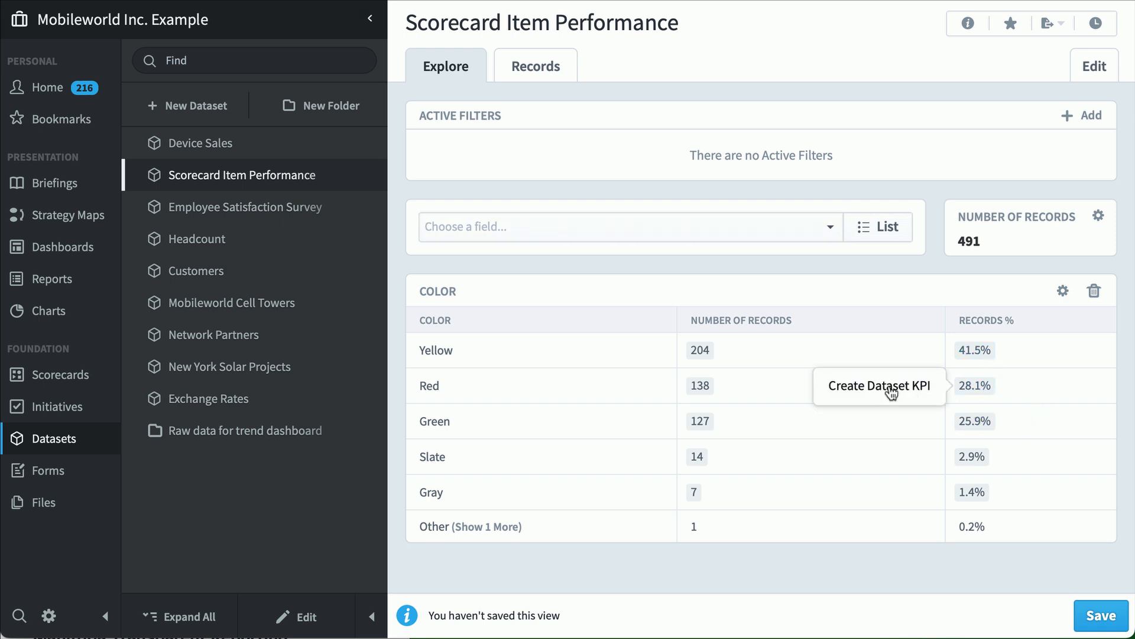
pyautogui.click(892, 387)
pyautogui.write('P')
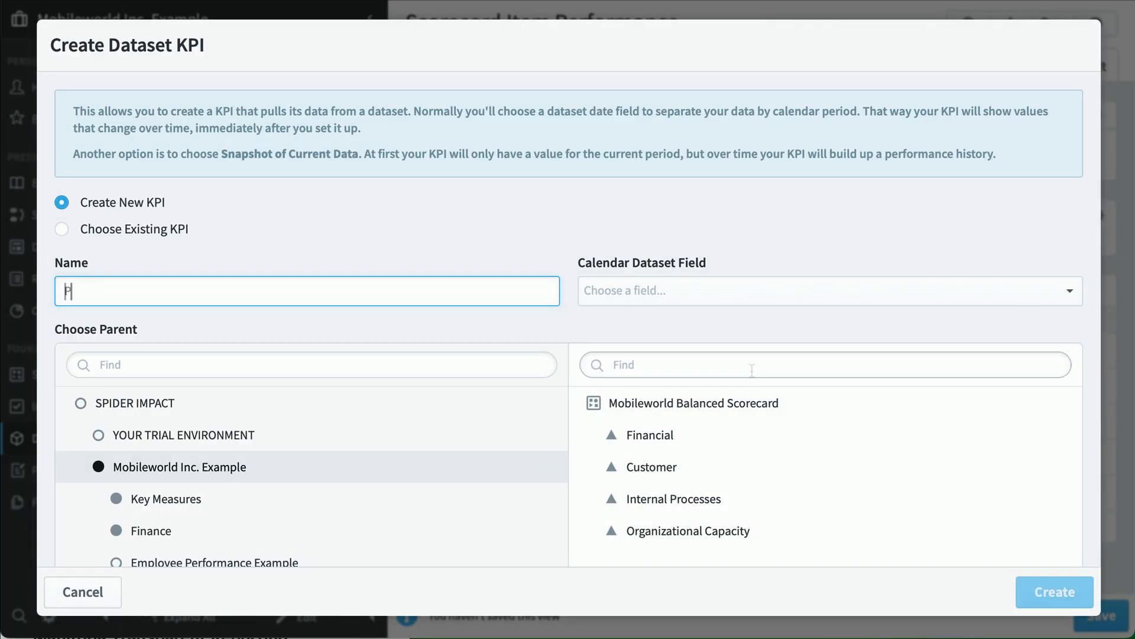
pyautogui.write('ercent Red KPIs')
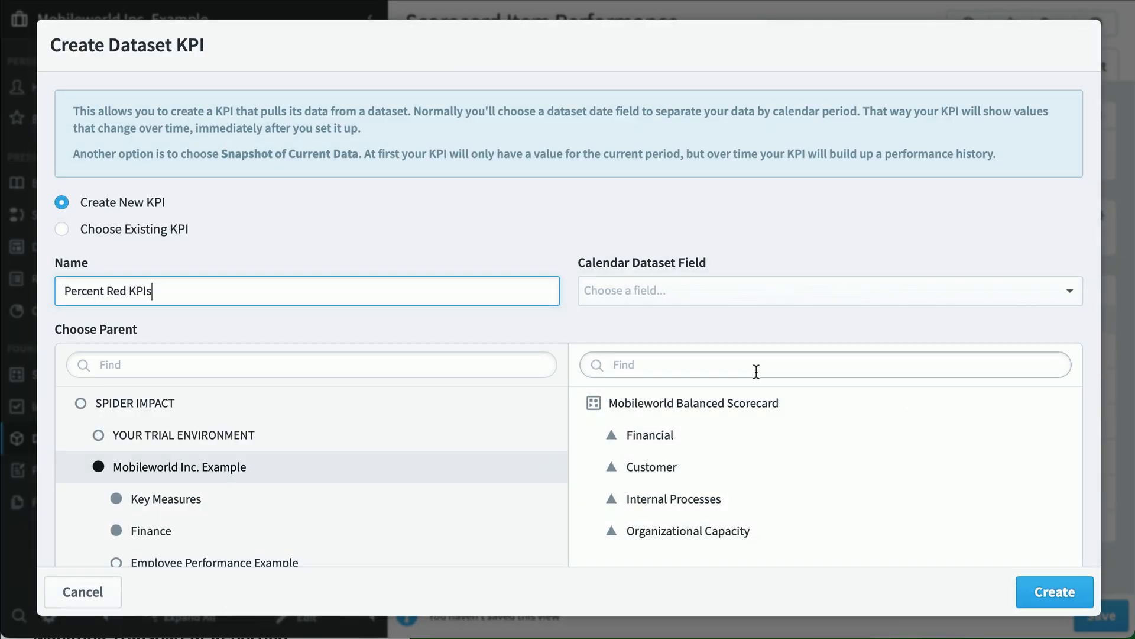
pyautogui.click(798, 298)
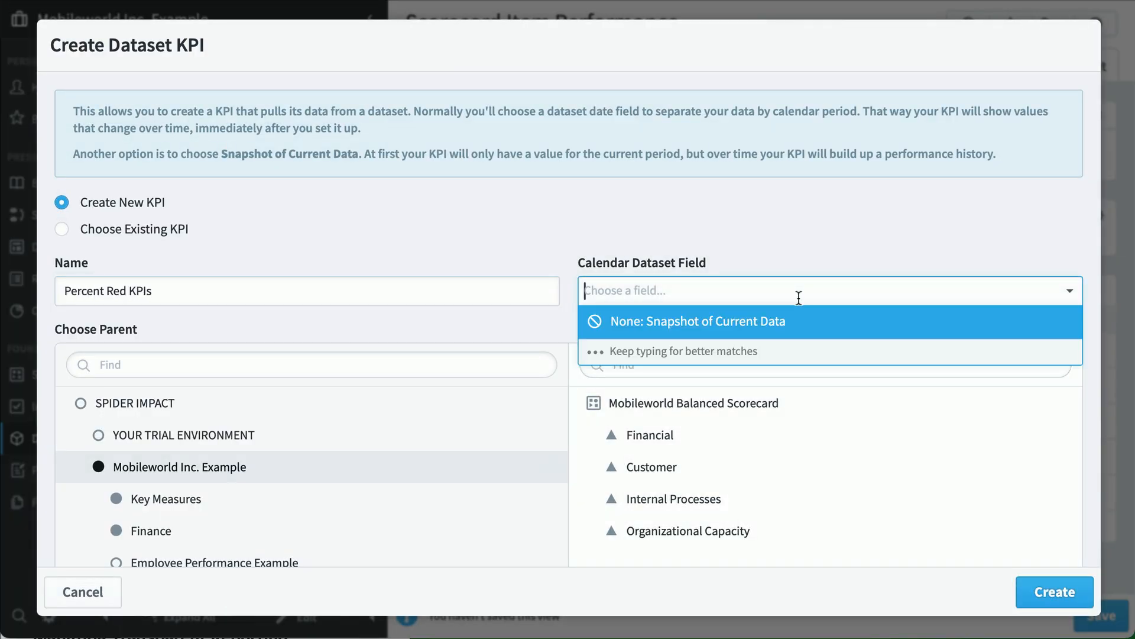
pyautogui.click(800, 328)
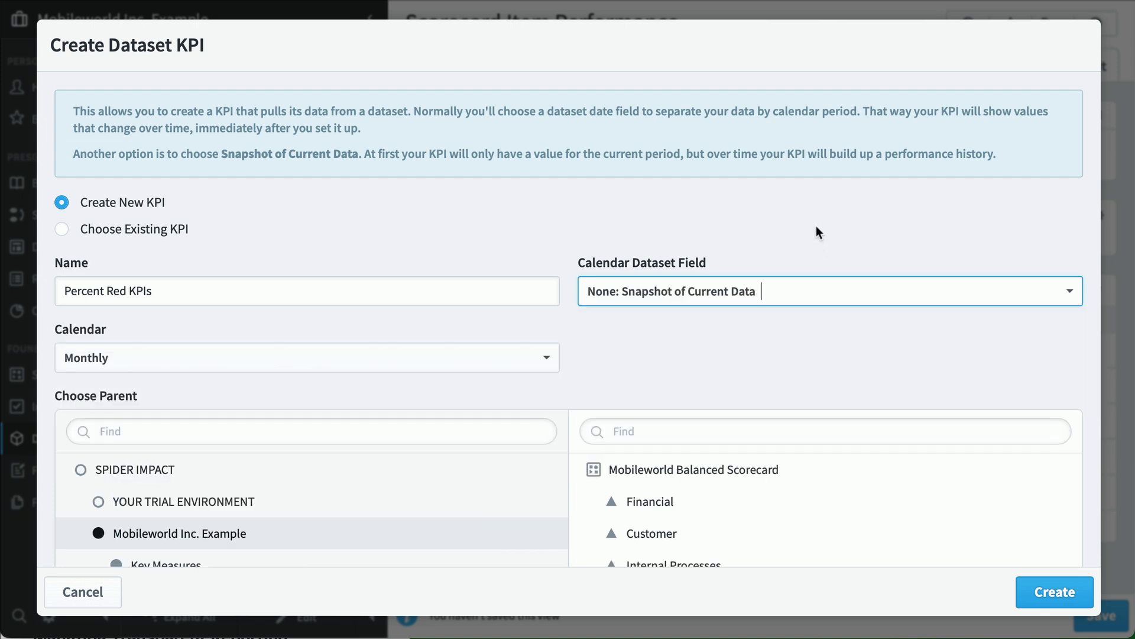
pyautogui.click(512, 362)
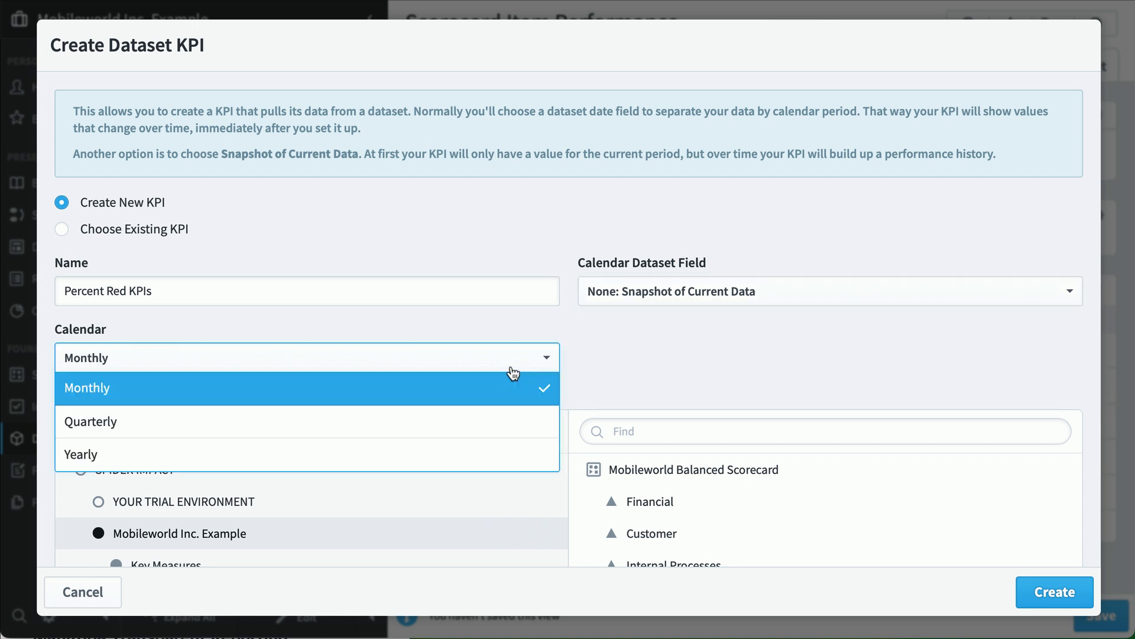
pyautogui.click(586, 365)
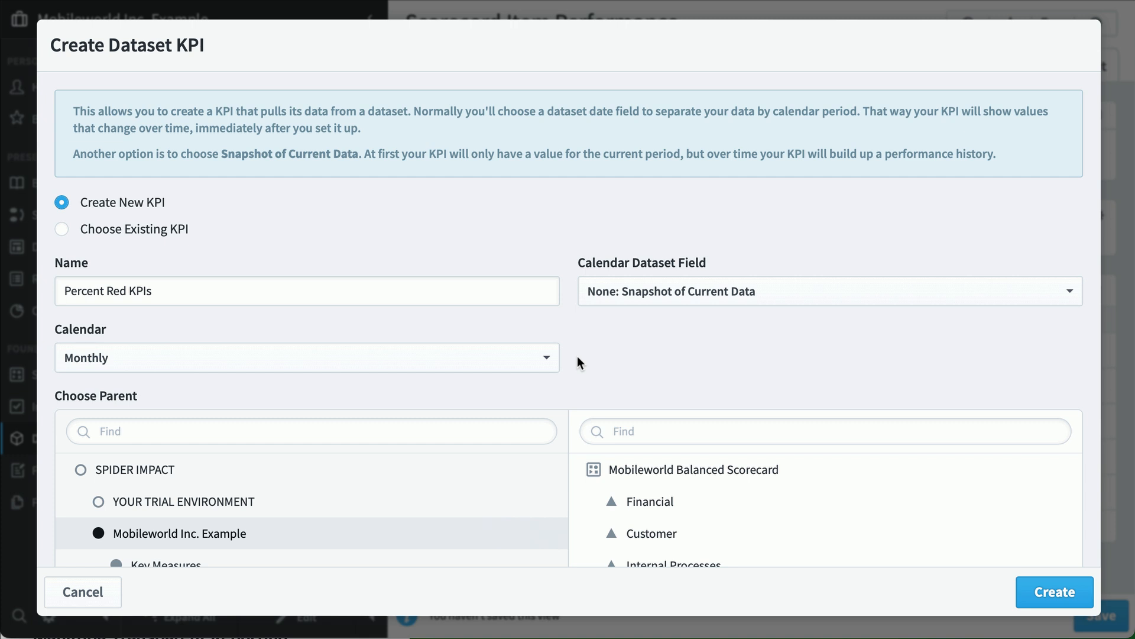
# Choose Financial in the Mobileworld Balanced Scorecard as the new KPI's parent and create the KPI
pyautogui.scroll(-2, 577, 362)
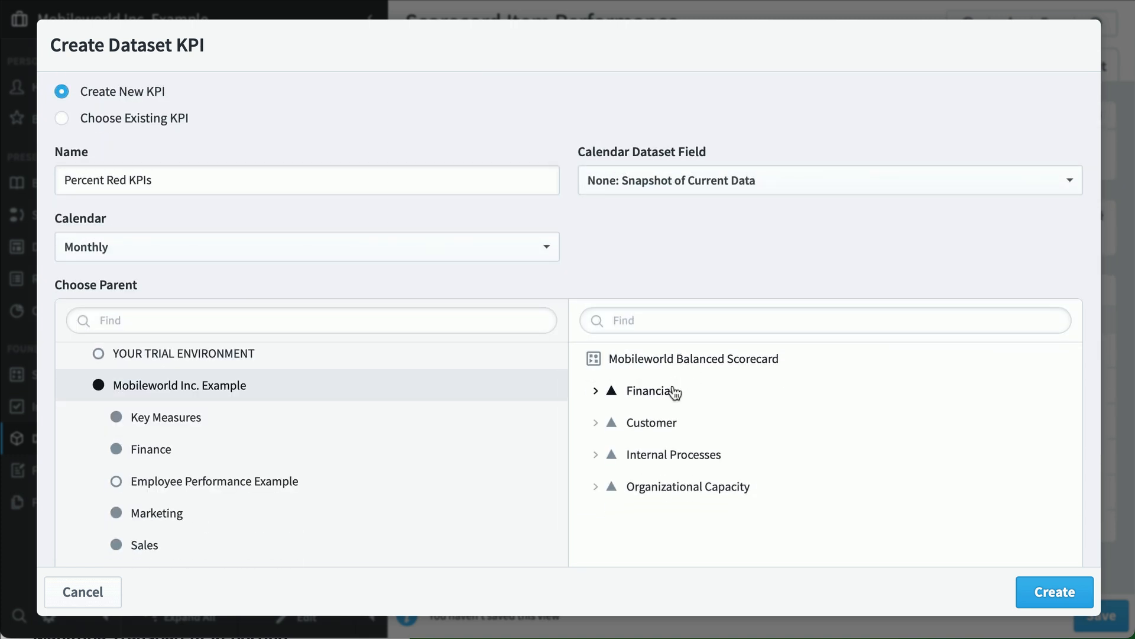
pyautogui.click(674, 392)
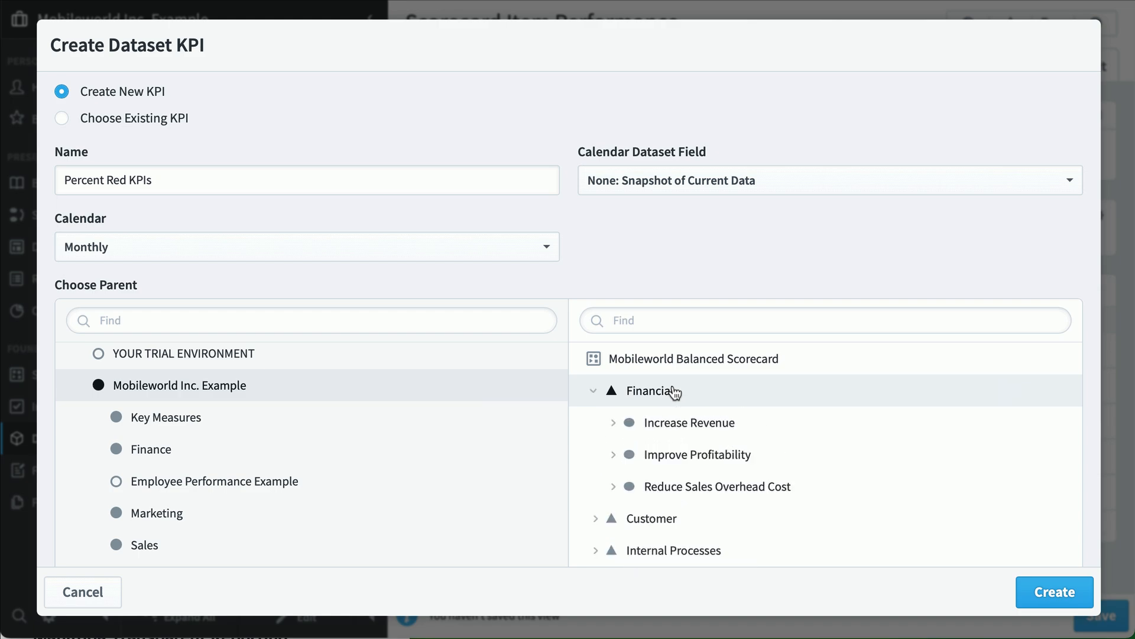
pyautogui.click(1055, 594)
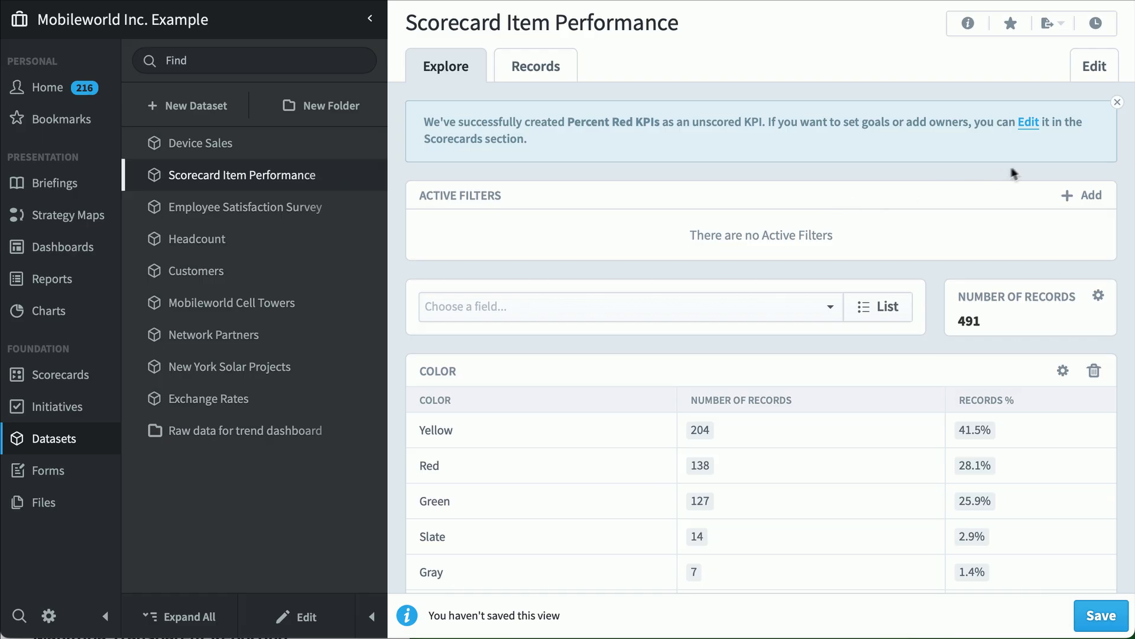
# Open Percent Red KPIs in the scorecard without saving the dataset view, and examine its July 2024 performance overview
pyautogui.click(1029, 122)
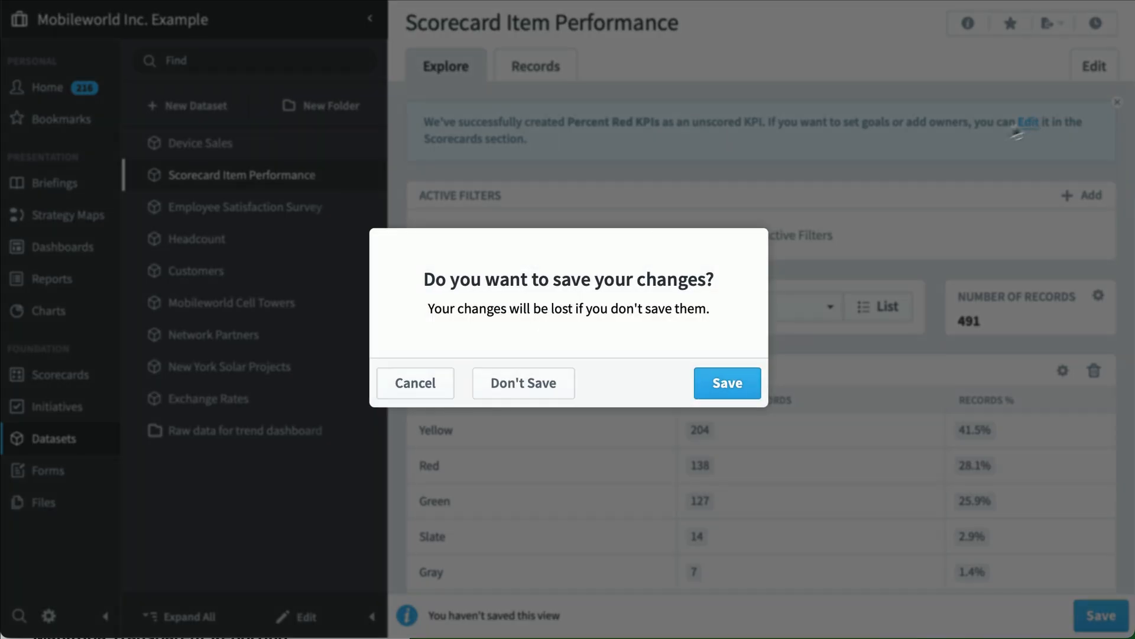
pyautogui.click(521, 381)
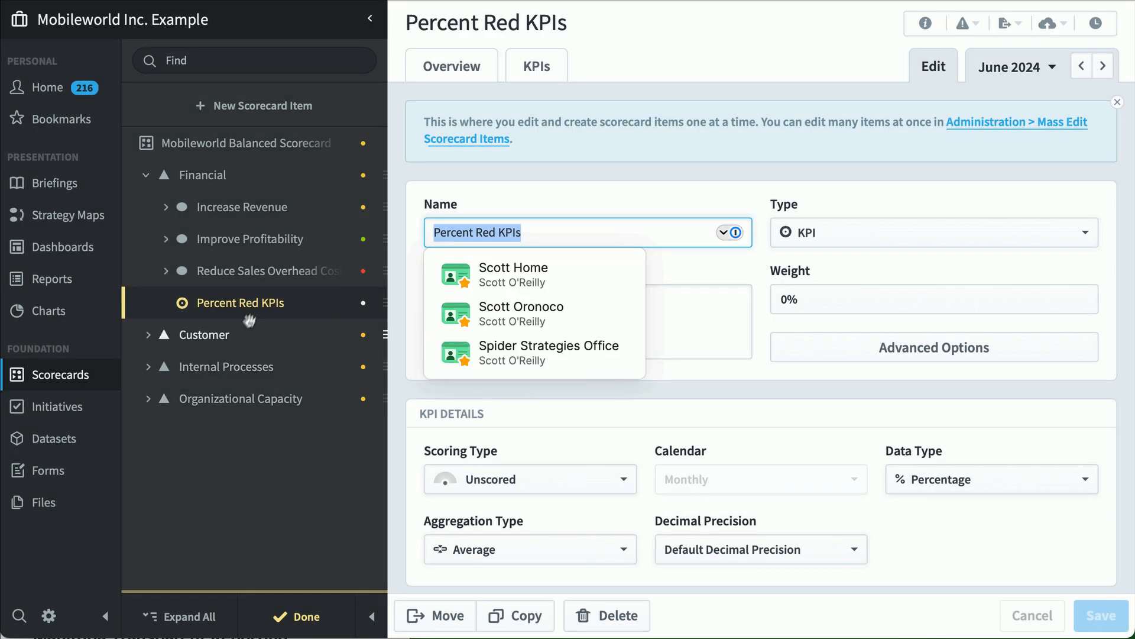
pyautogui.click(445, 66)
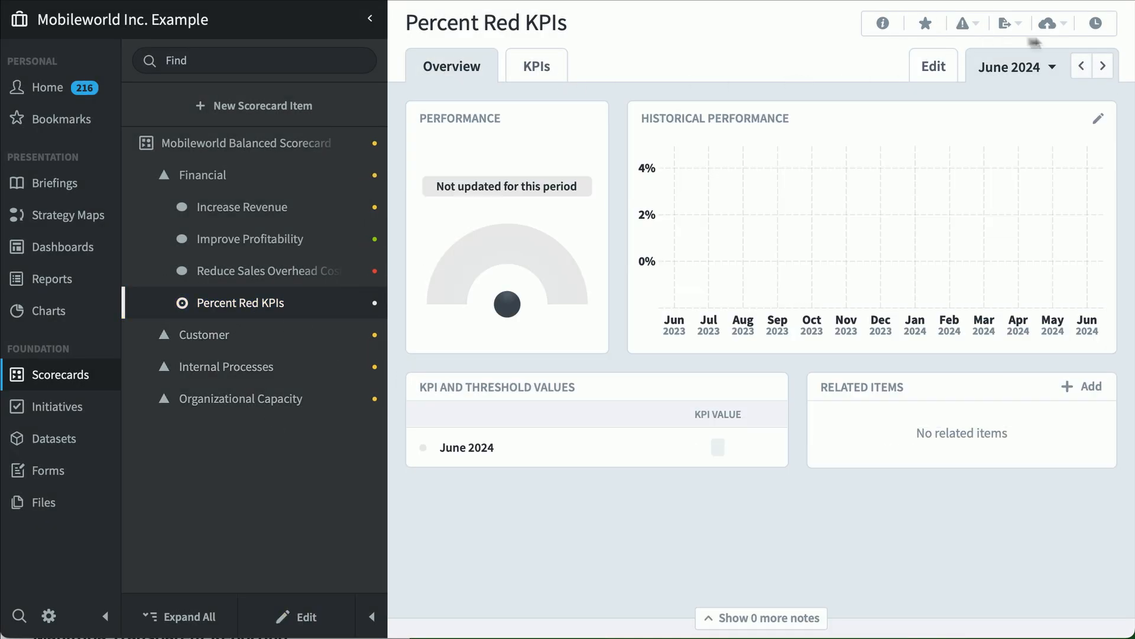
pyautogui.click(1102, 66)
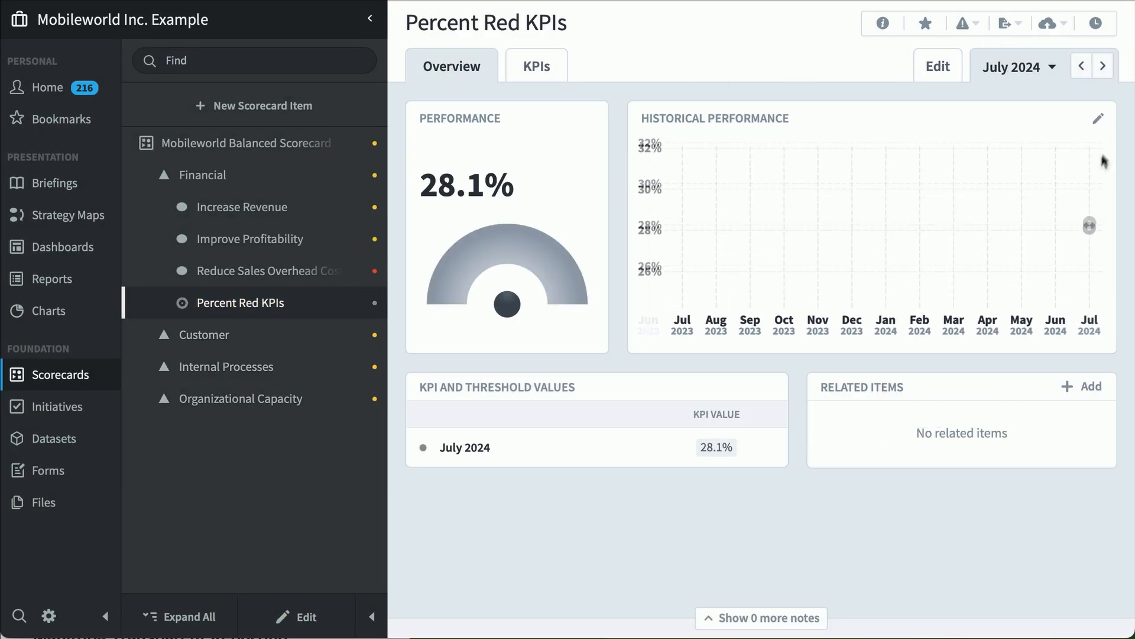
pyautogui.moveTo(1083, 266)
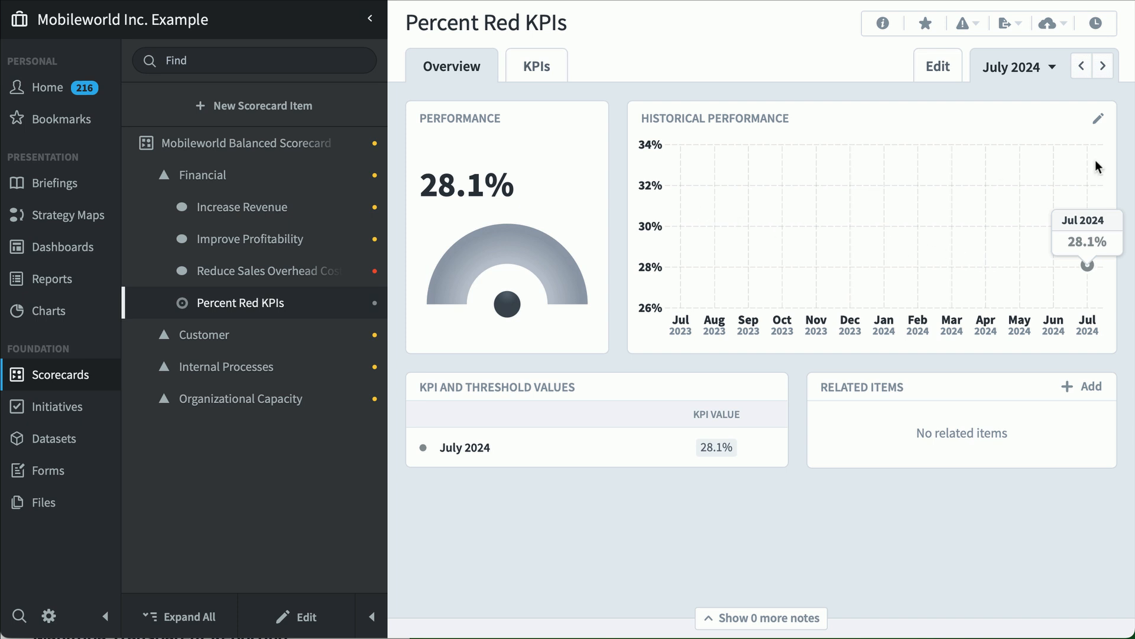
# Change the scoring type of Percent Red KPIs to Goal/Red Flag
pyautogui.click(938, 68)
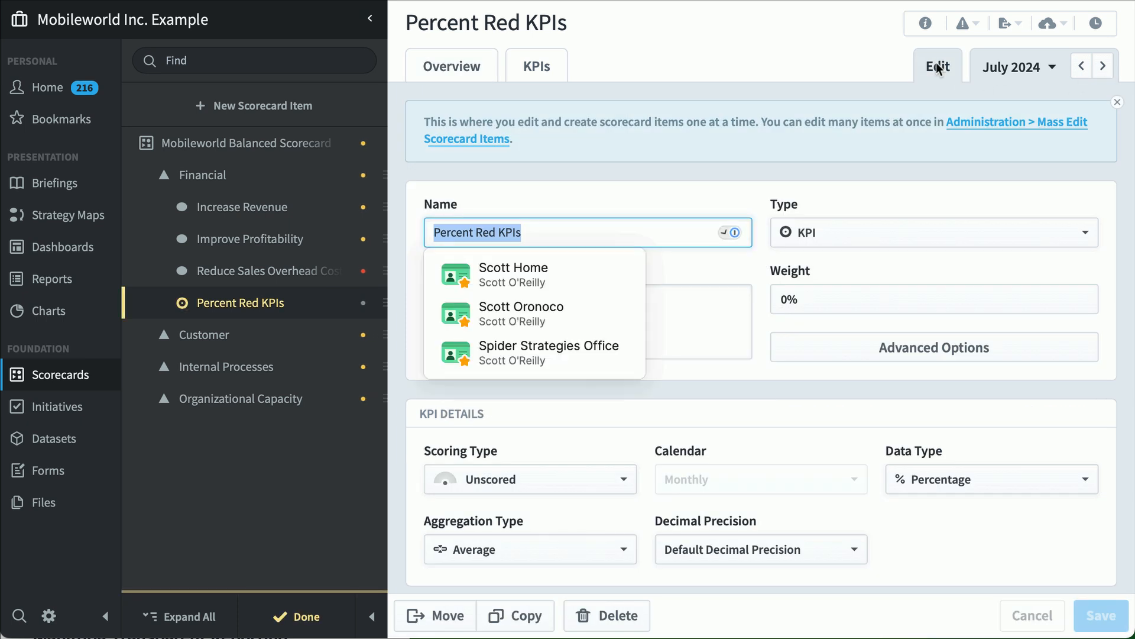
pyautogui.click(571, 470)
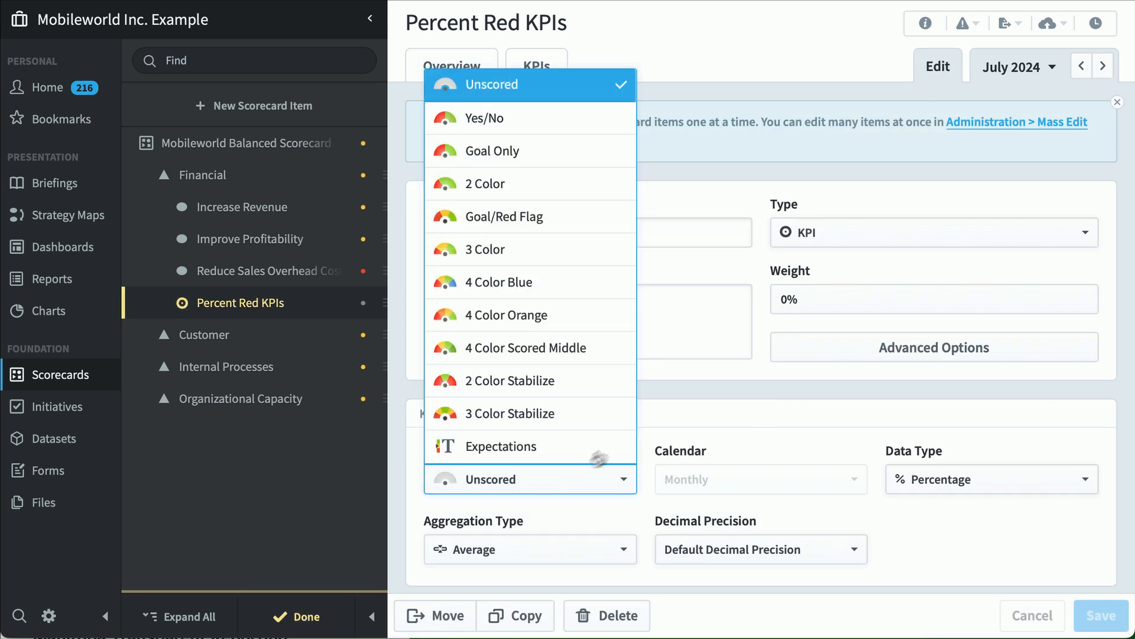
pyautogui.click(575, 227)
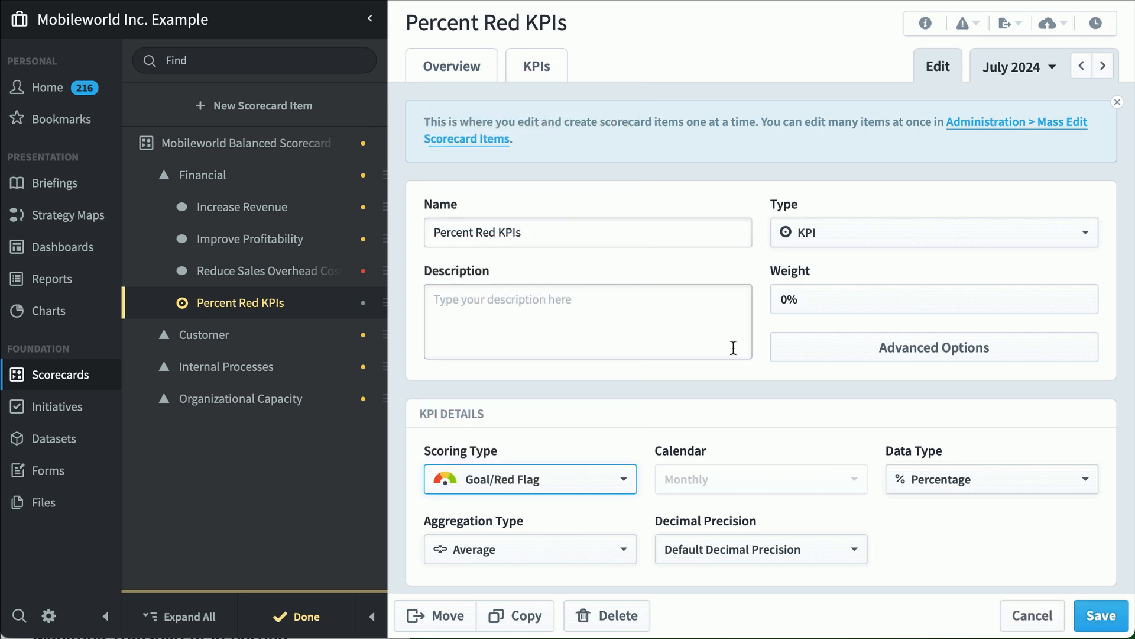
# Set the KPI's default red flag value to 30% and its default goal to 10%, and save the KPI
pyautogui.scroll(-3, 732, 347)
pyautogui.scroll(-2, 845, 398)
pyautogui.scroll(-1, 858, 403)
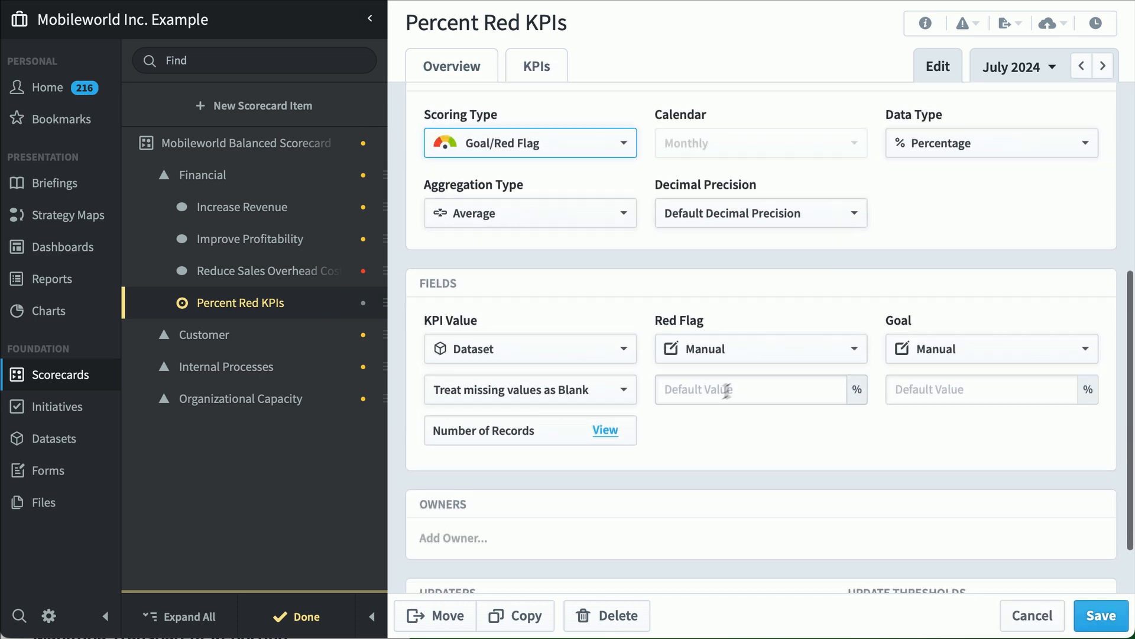
pyautogui.click(742, 383)
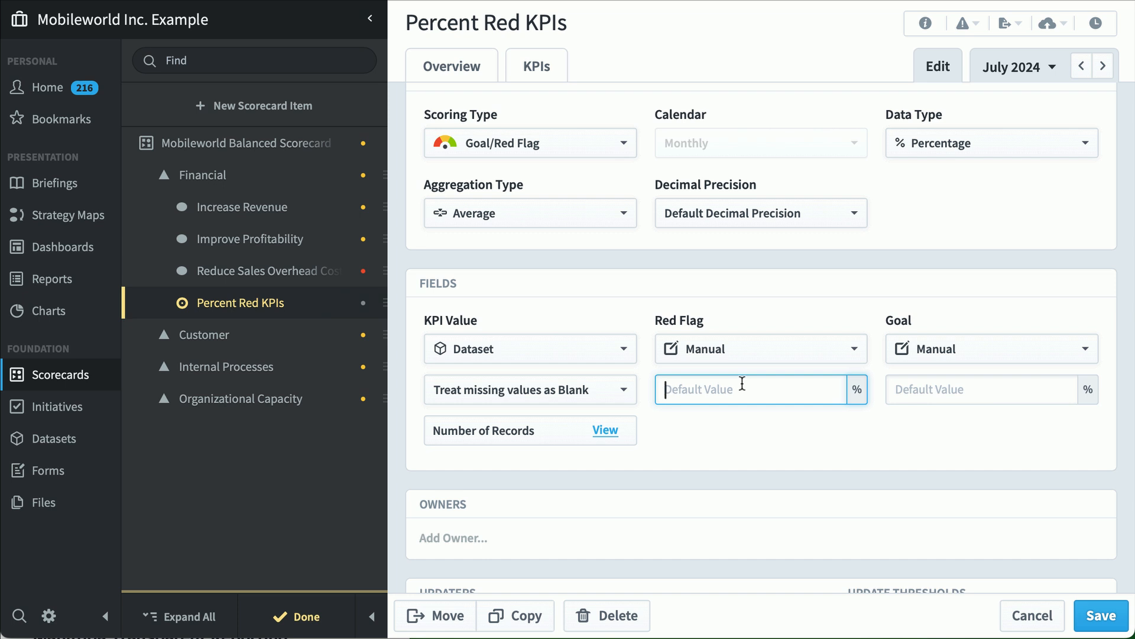
pyautogui.write('30')
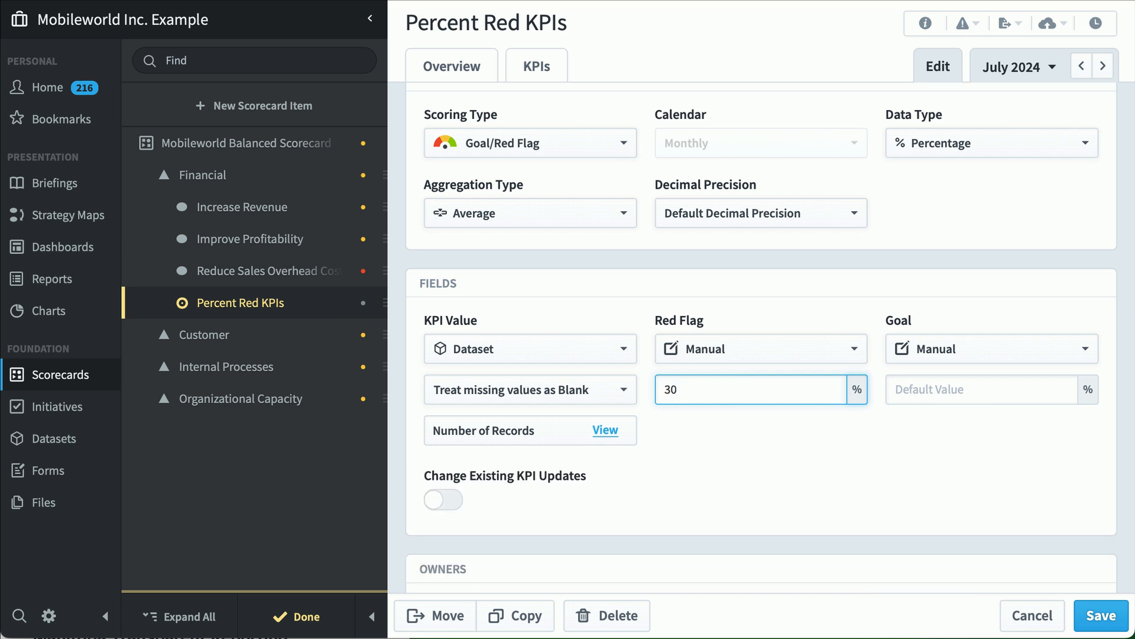
pyautogui.click(976, 392)
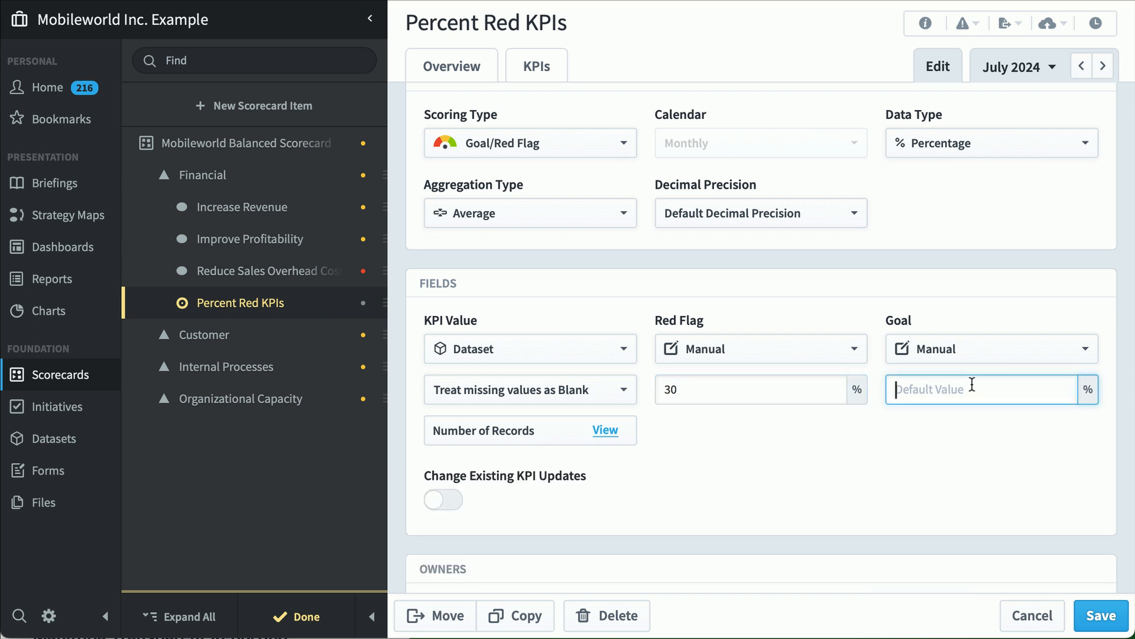
pyautogui.write('10')
pyautogui.click(1101, 615)
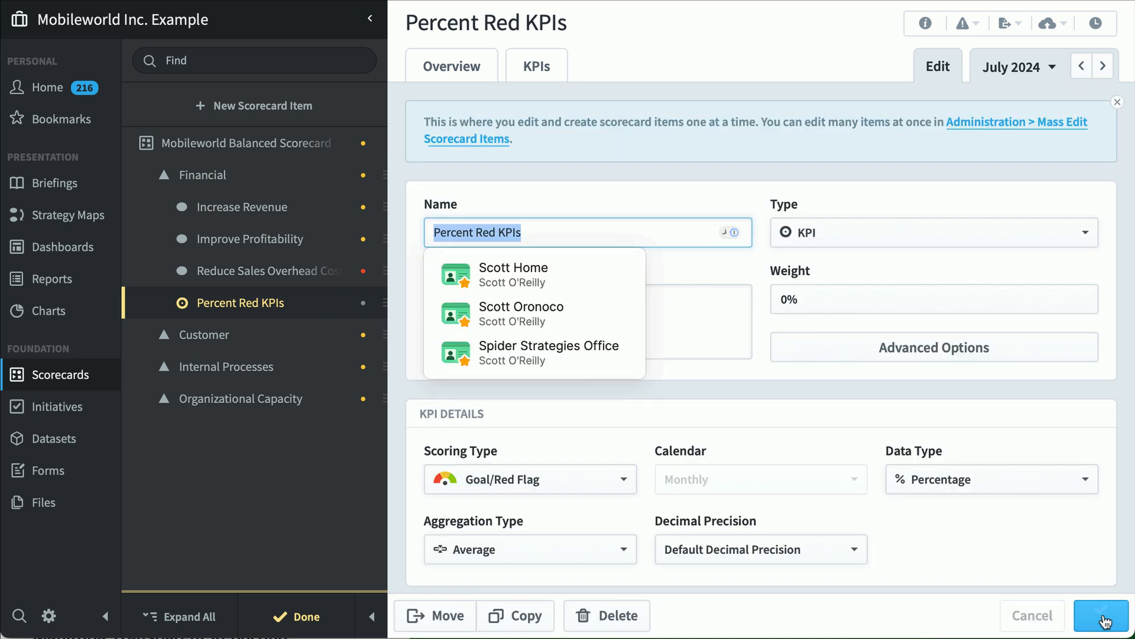
# Drill from the KPI's July 2024 value into its red dataset records and break them down by Organization
pyautogui.click(460, 67)
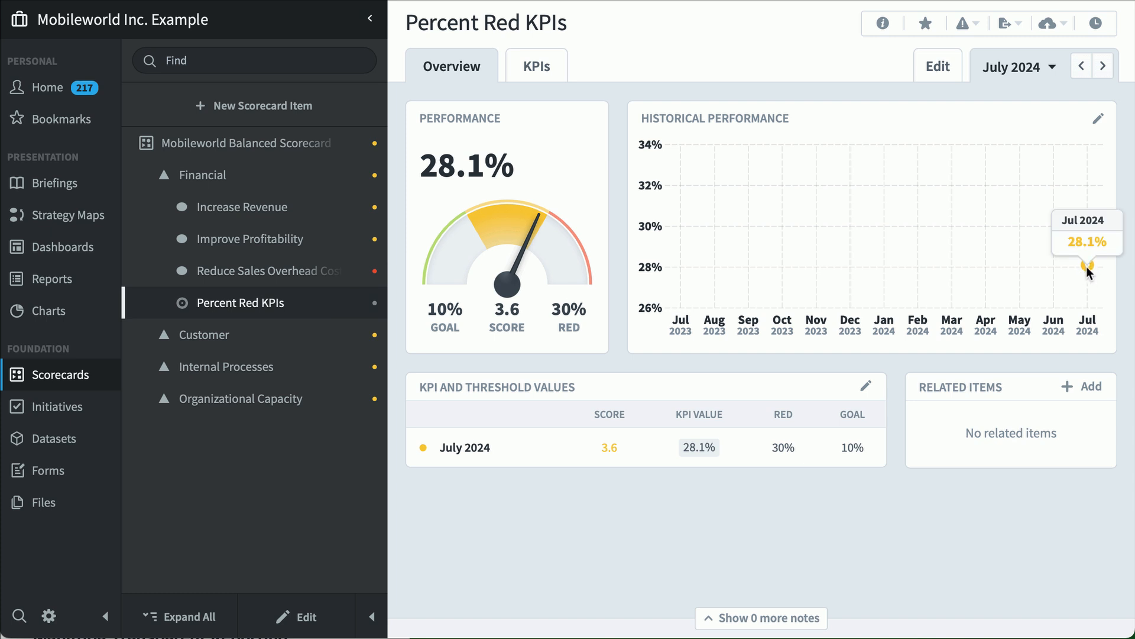
pyautogui.moveTo(704, 449)
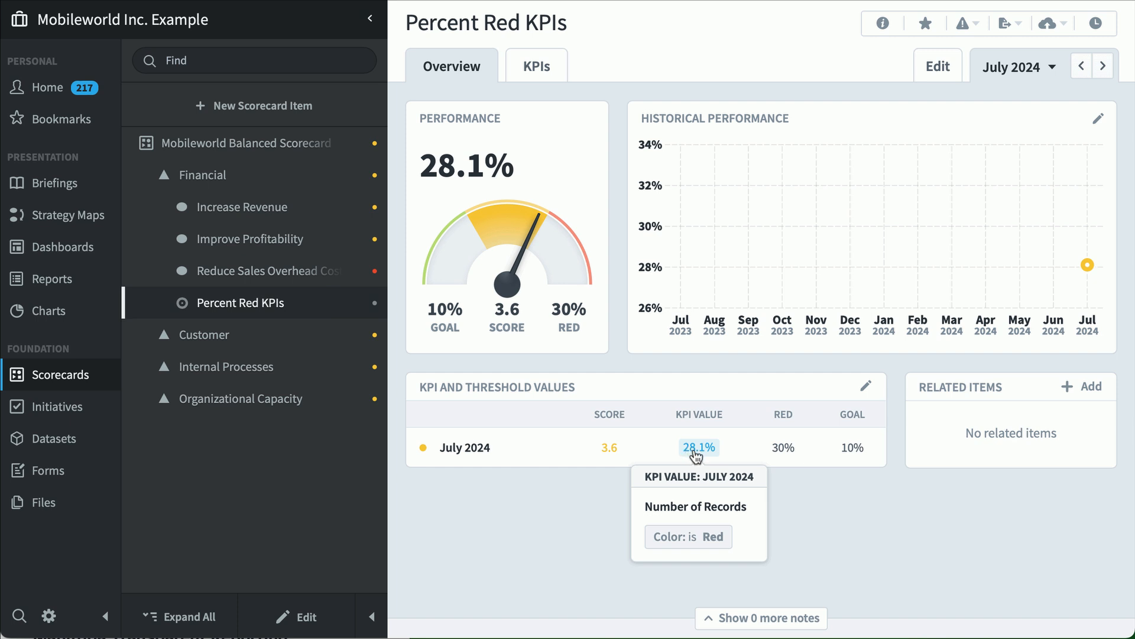
pyautogui.click(695, 449)
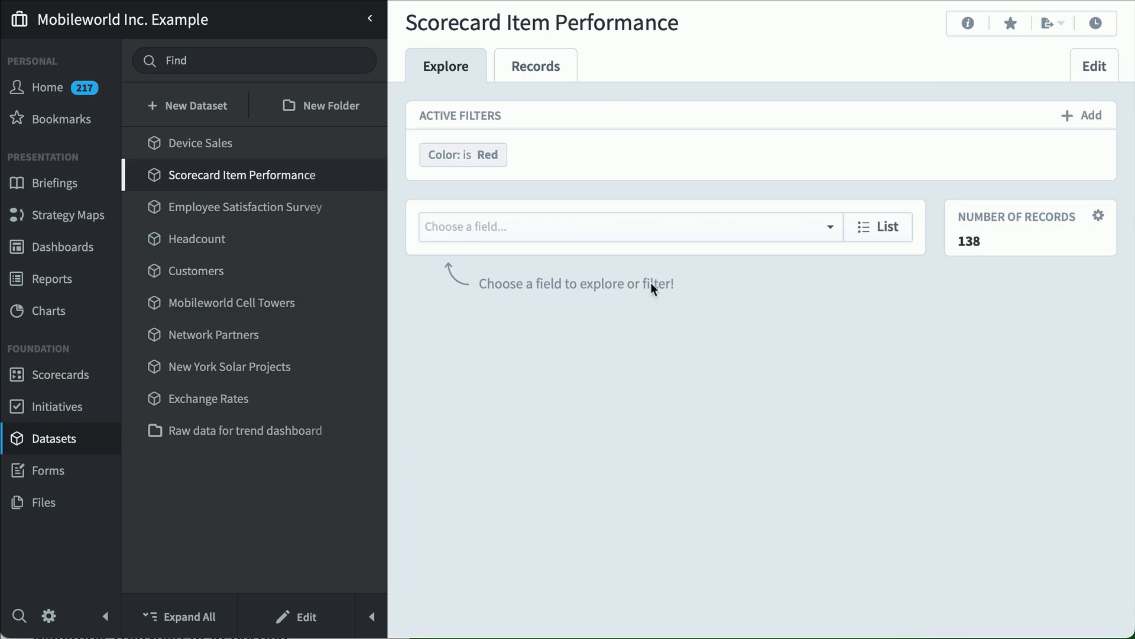
pyautogui.click(680, 238)
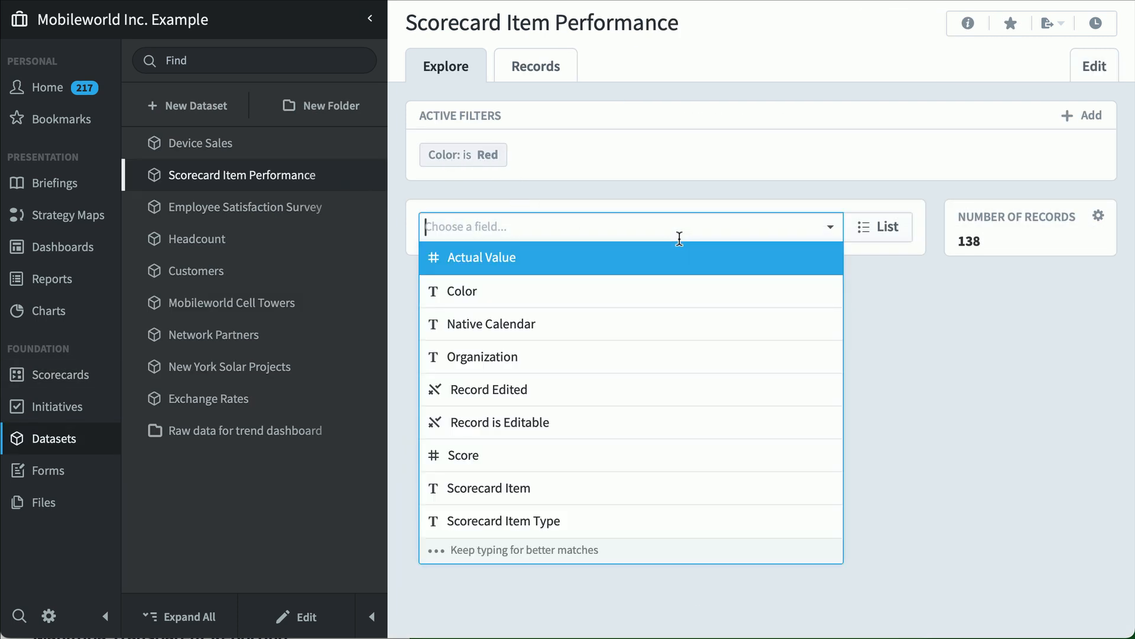
pyautogui.click(708, 359)
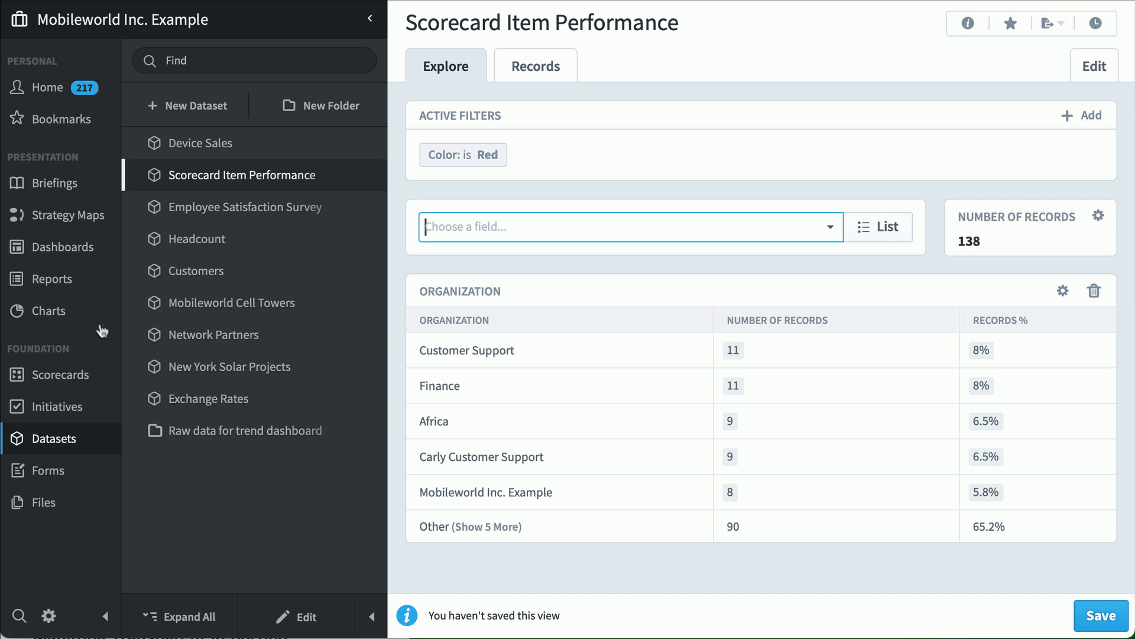
# Leave the dataset view without saving it and create a blank dashboard named KPI Color Breakdown
pyautogui.click(82, 276)
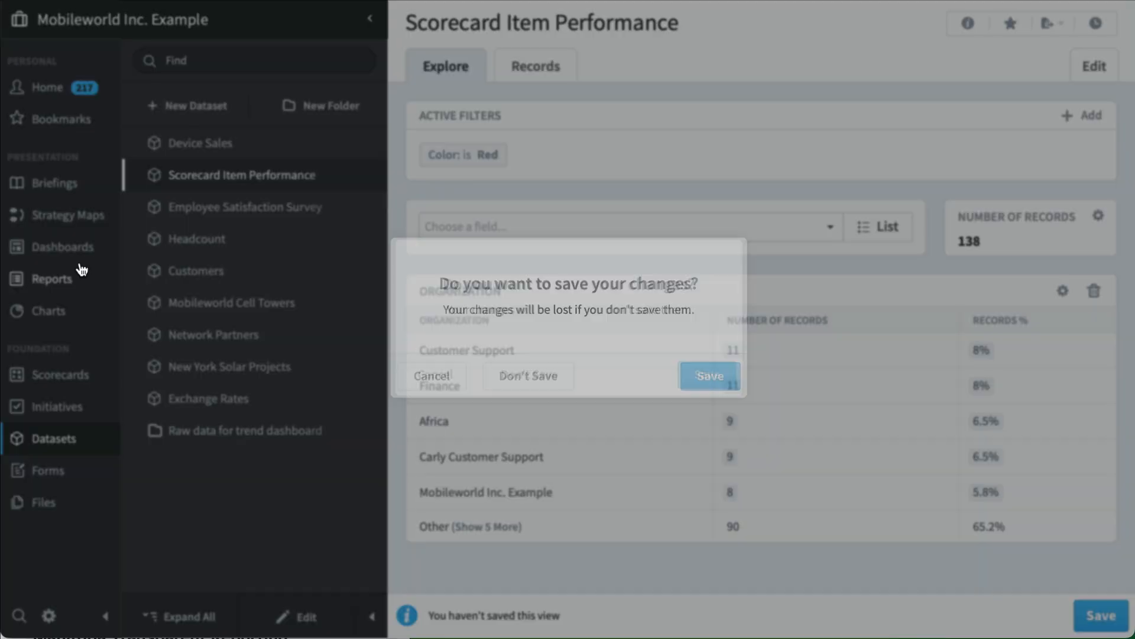
pyautogui.click(62, 246)
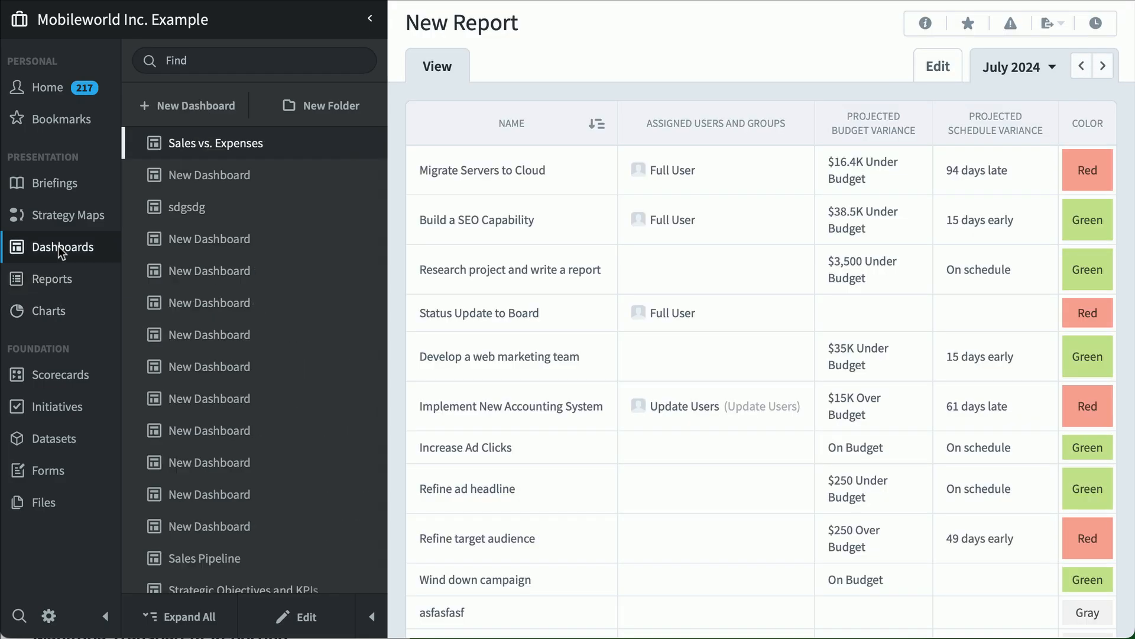
pyautogui.click(199, 110)
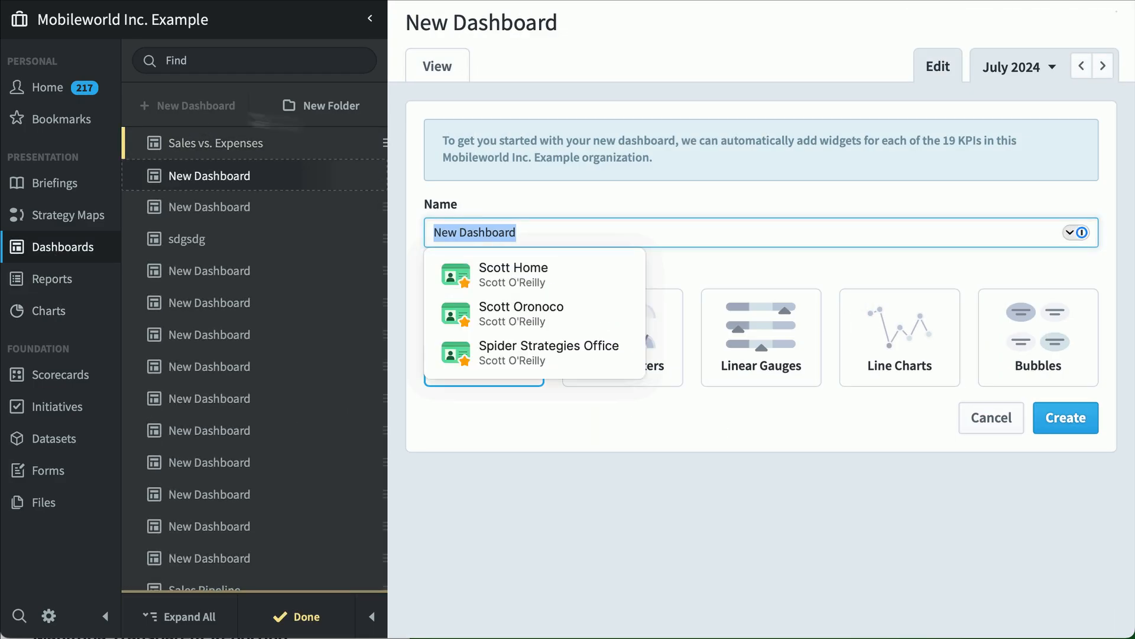
pyautogui.click(597, 229)
pyautogui.hotkey('ctrl', 'a')
pyautogui.write('KPI Color Bte')
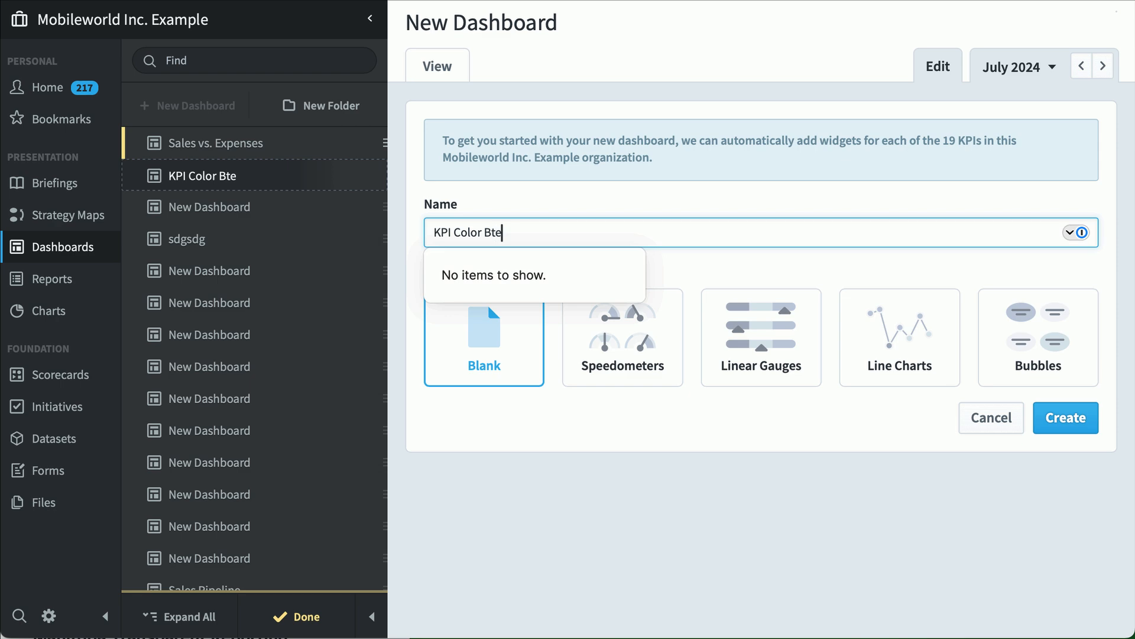
pyautogui.press('BackSpace')
pyautogui.press('BackSpace')
pyautogui.write('reakdown')
pyautogui.click(1064, 418)
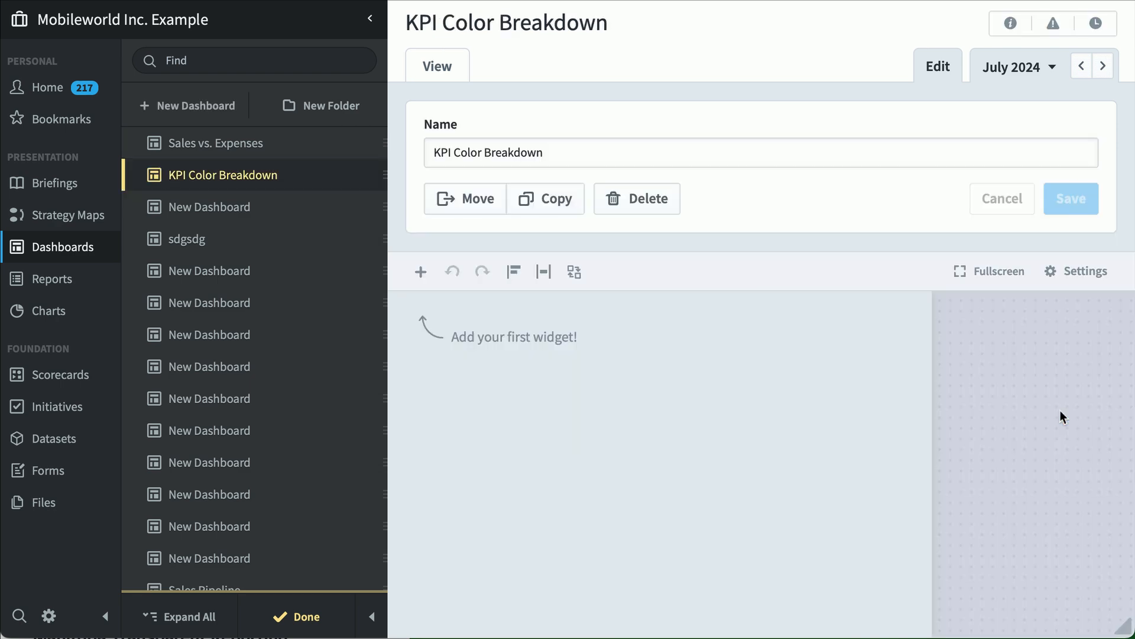
# Add a new Filled Container chart as the first widget on the KPI Color Breakdown dashboard
pyautogui.click(421, 272)
pyautogui.scroll(-5, 631, 431)
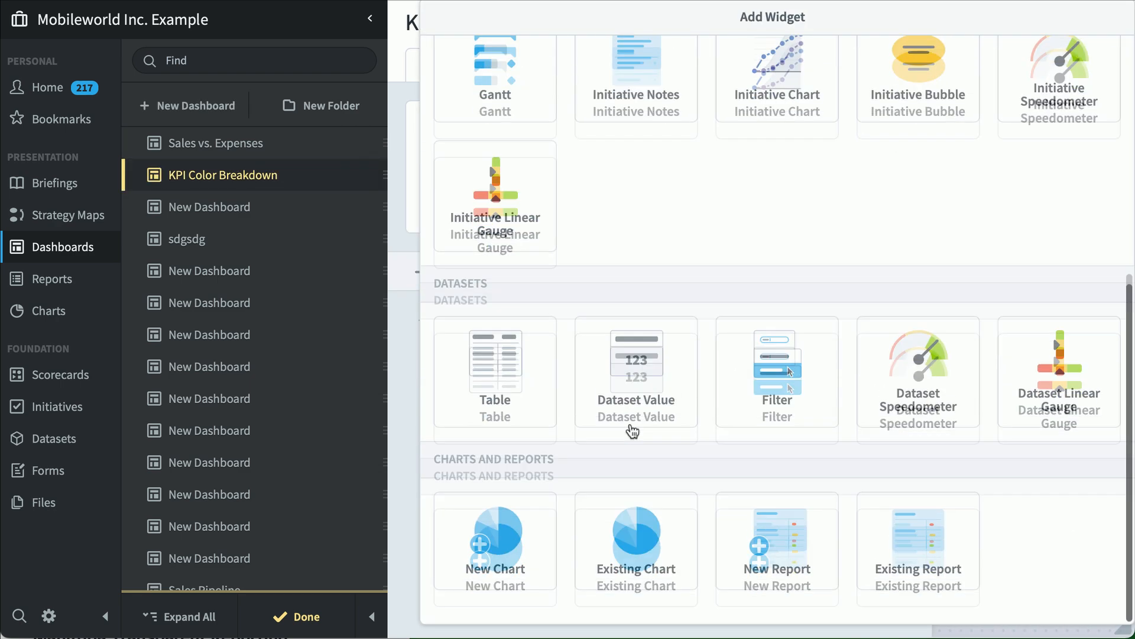
pyautogui.click(475, 556)
pyautogui.scroll(-10, 677, 461)
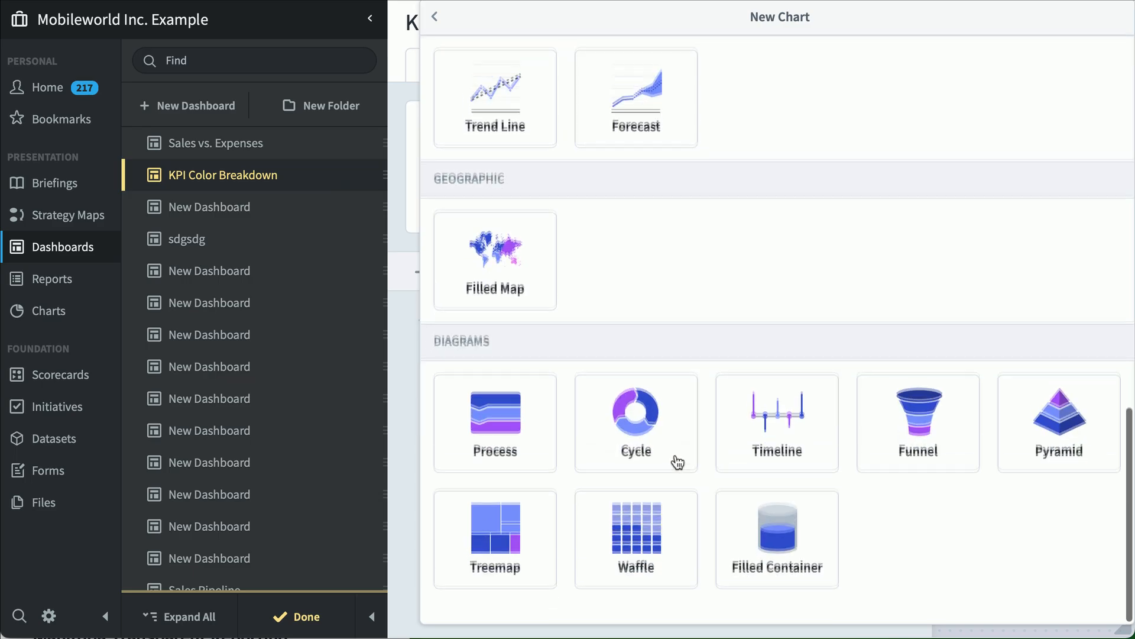
pyautogui.click(787, 573)
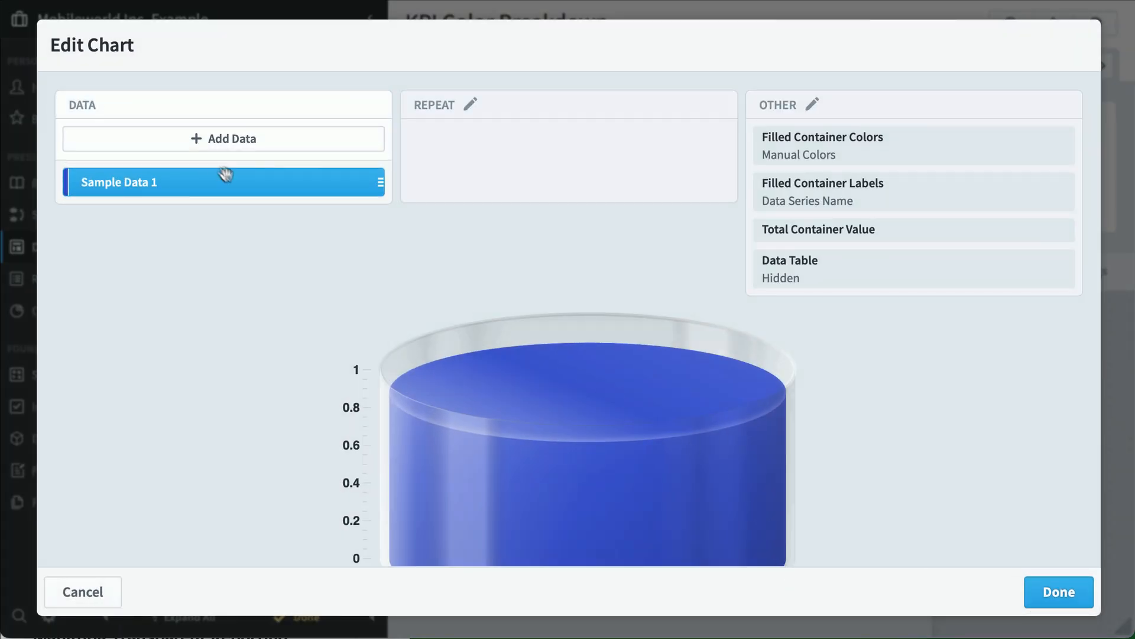
# Set the sample series' data source to the Number of Records field of the Scorecard Item Performance dataset
pyautogui.click(231, 181)
pyautogui.click(503, 258)
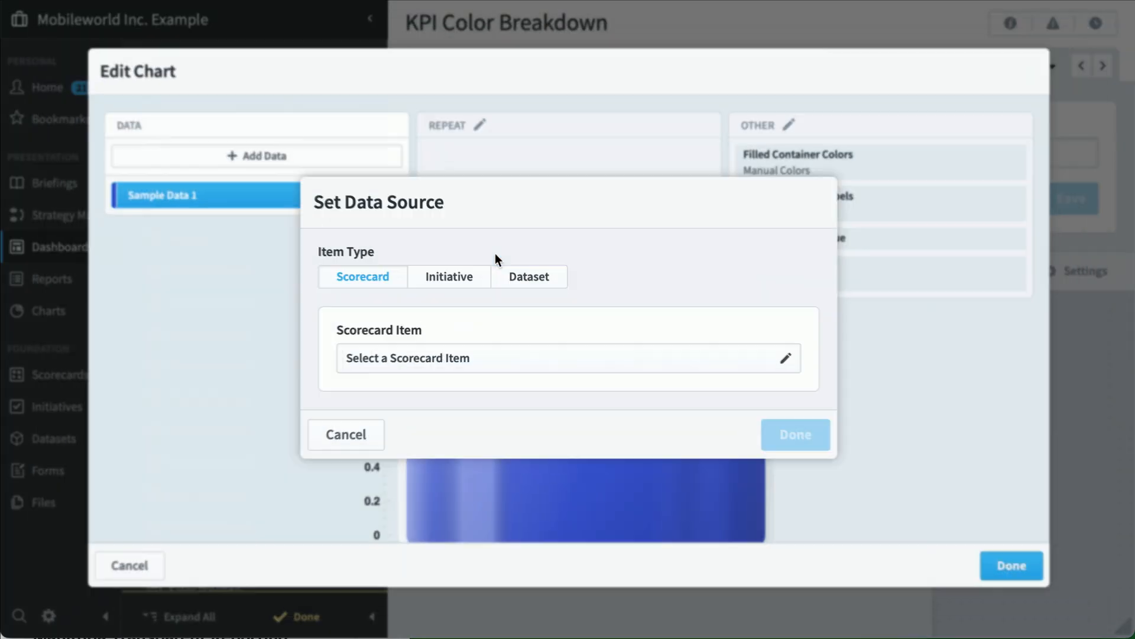
pyautogui.click(526, 281)
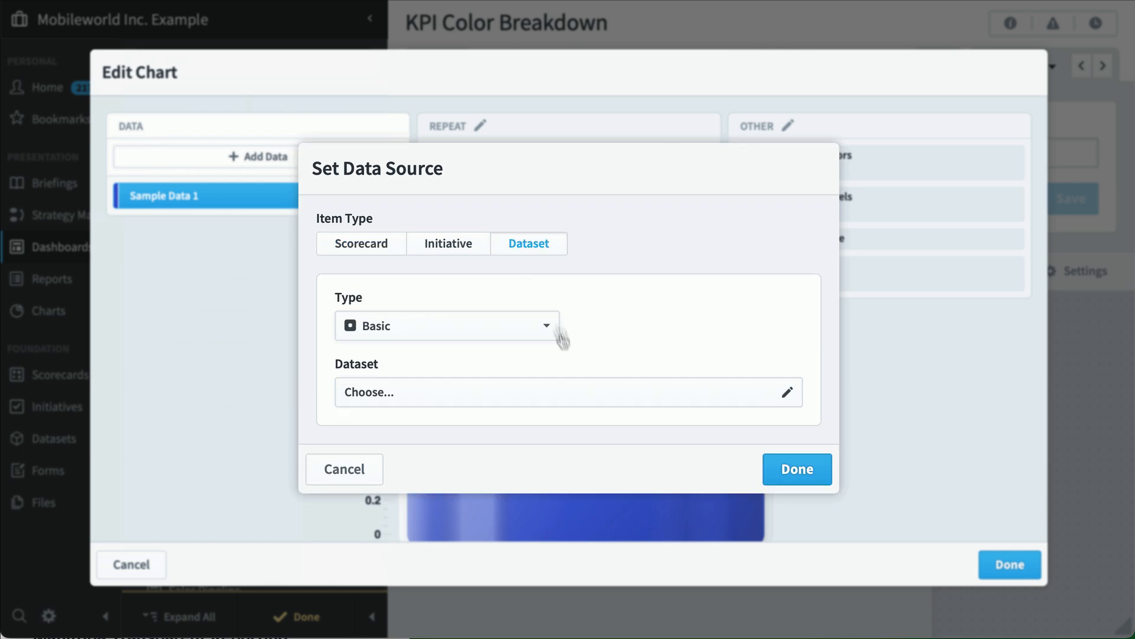
pyautogui.click(592, 397)
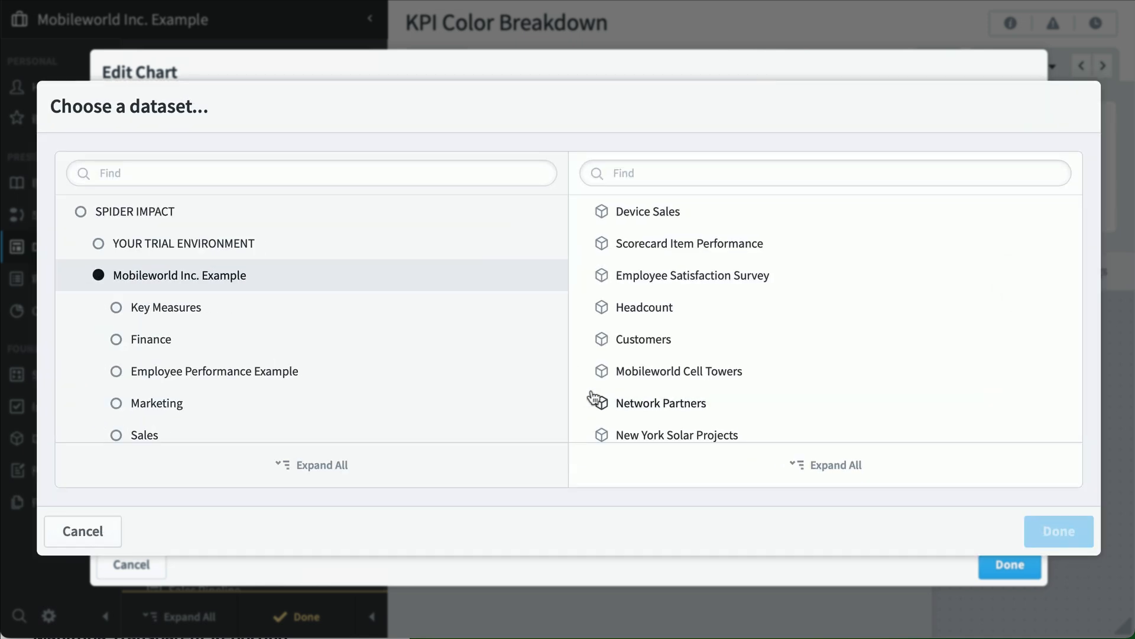
pyautogui.click(756, 253)
pyautogui.click(1058, 530)
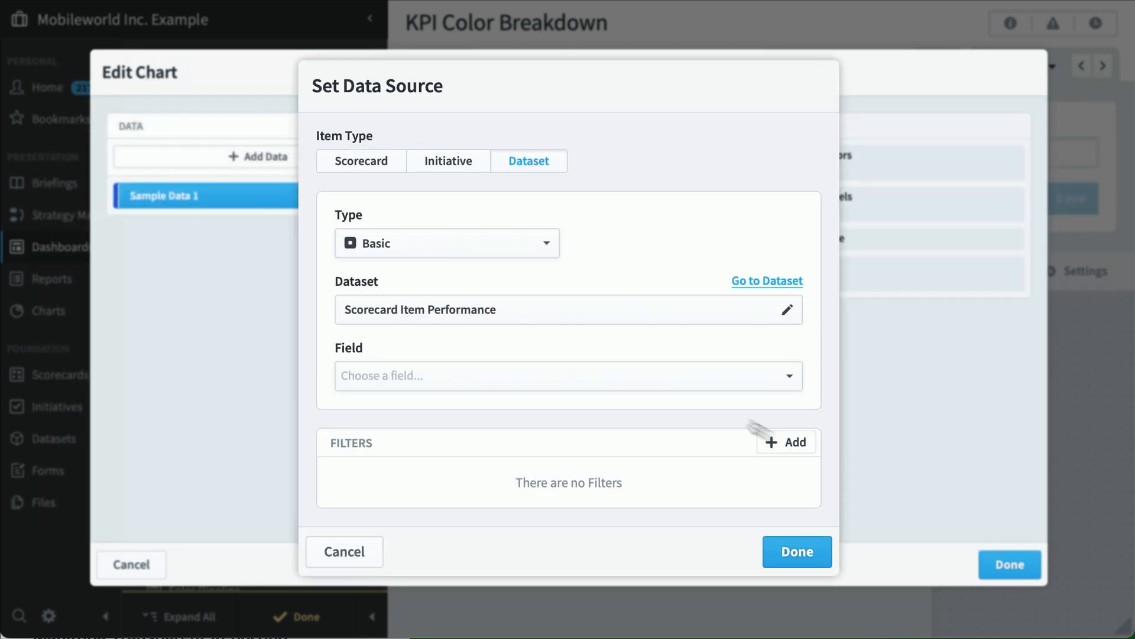
pyautogui.click(663, 376)
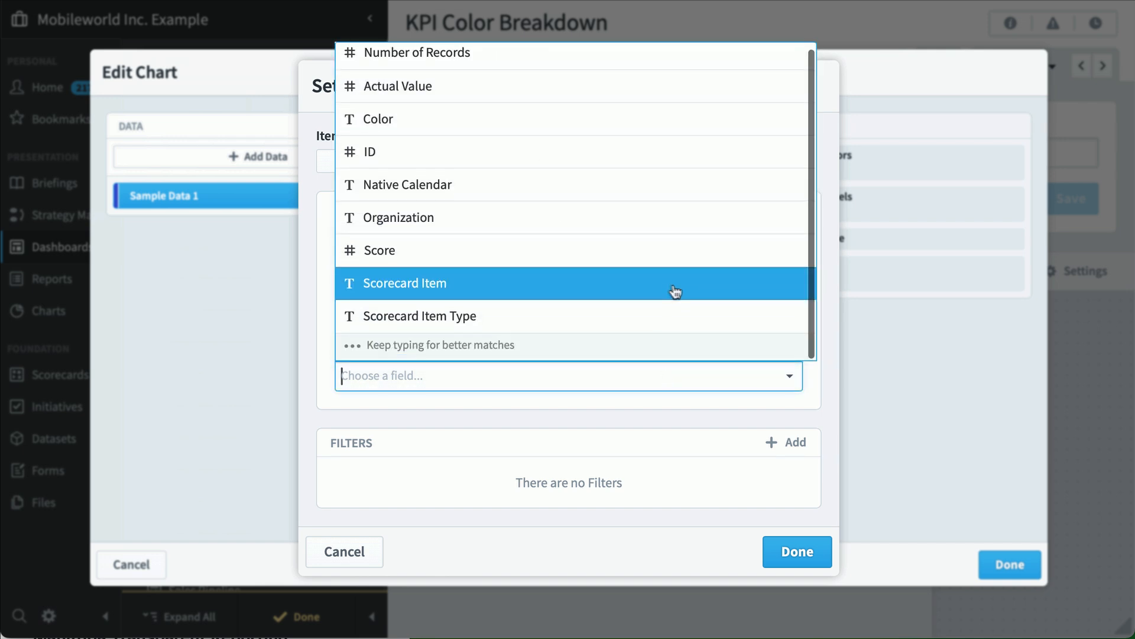
pyautogui.click(426, 61)
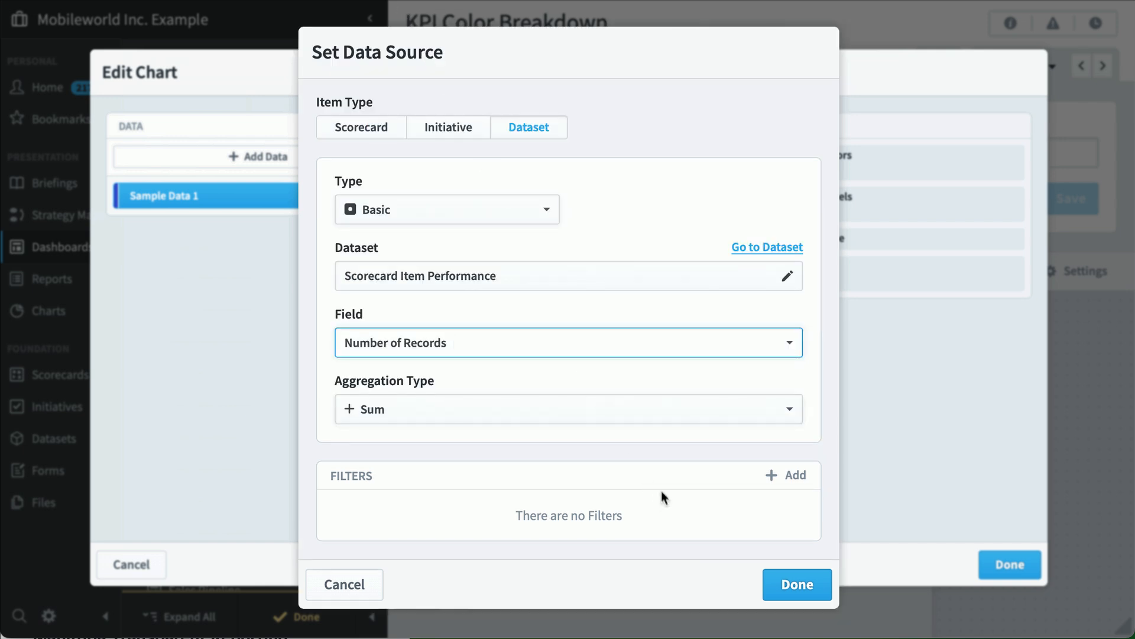
# Filter the series' data source to records whose Color is any Green, and apply the data source
pyautogui.click(791, 473)
pyautogui.click(531, 319)
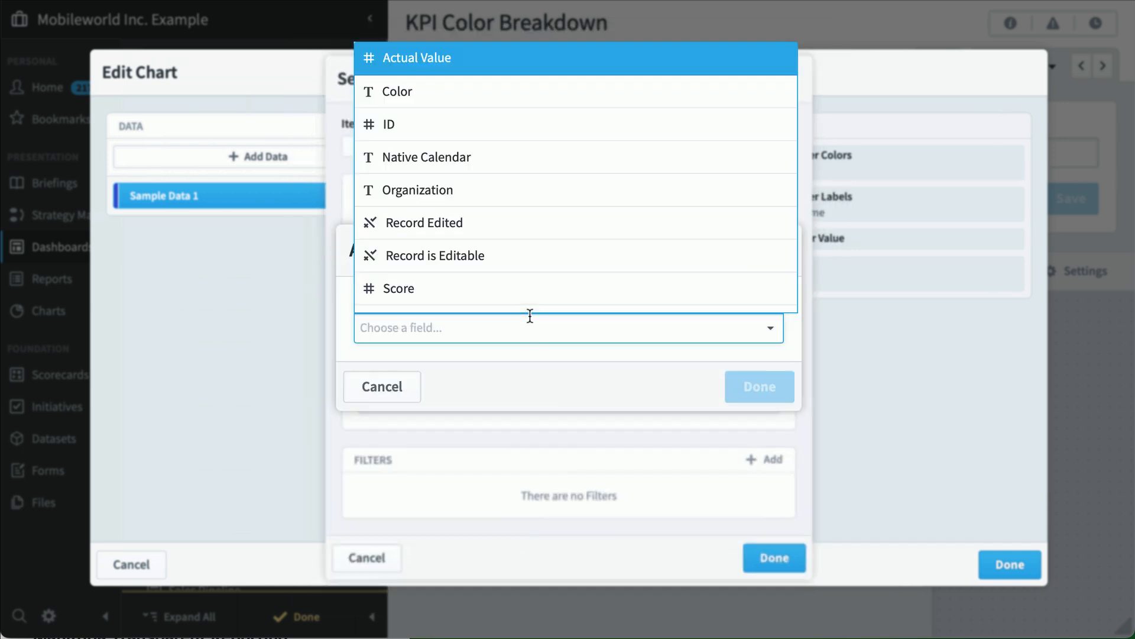
pyautogui.click(493, 100)
pyautogui.click(544, 360)
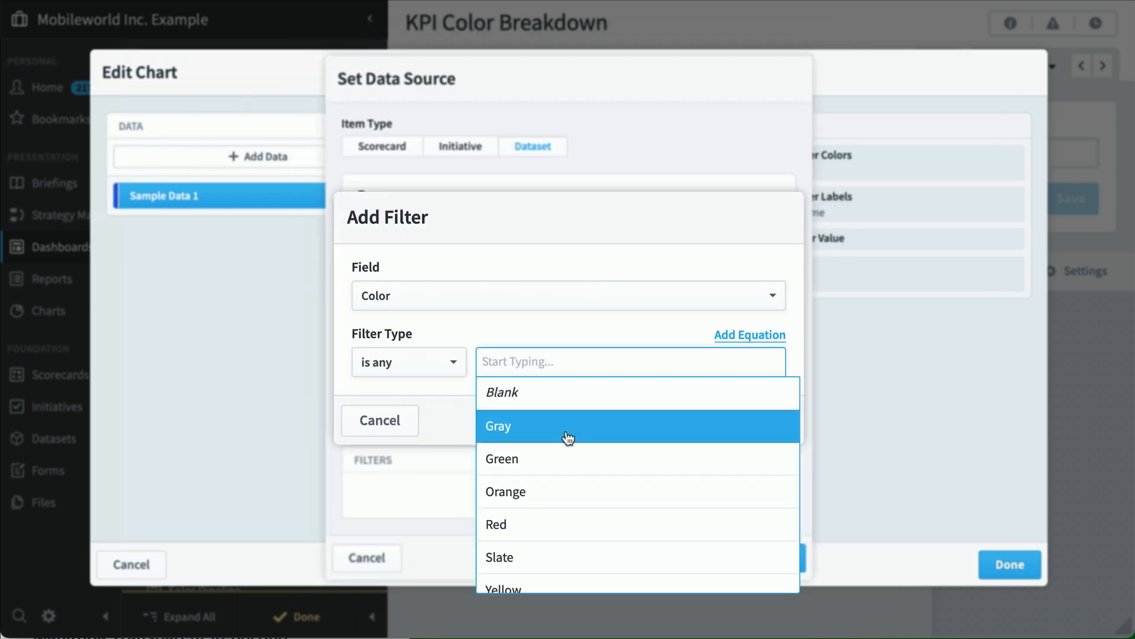
pyautogui.click(571, 460)
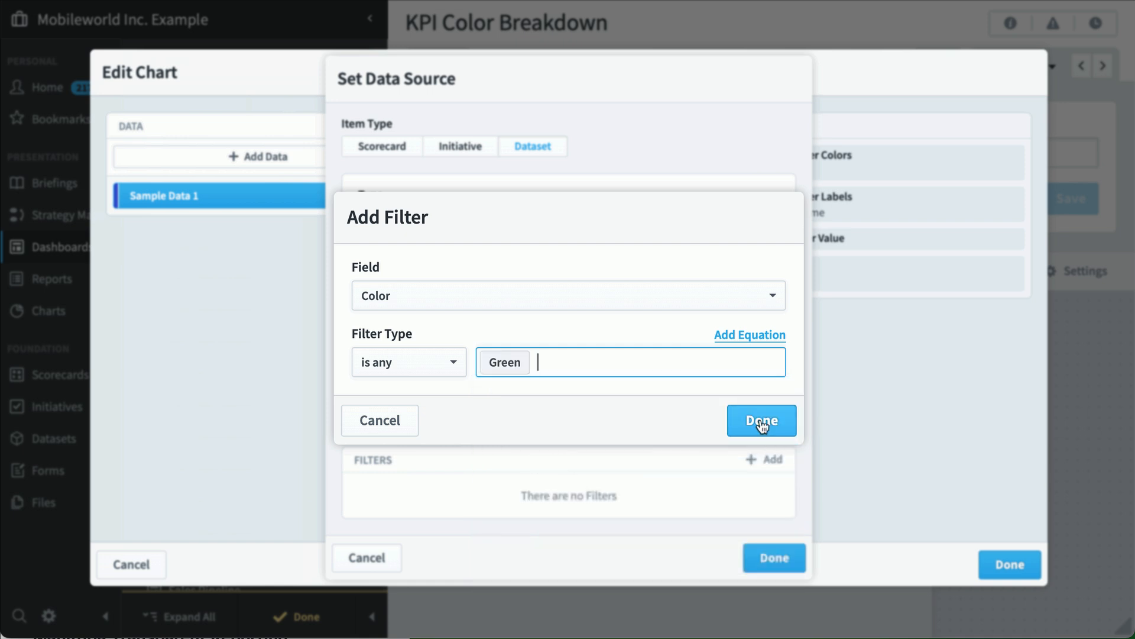
pyautogui.click(758, 419)
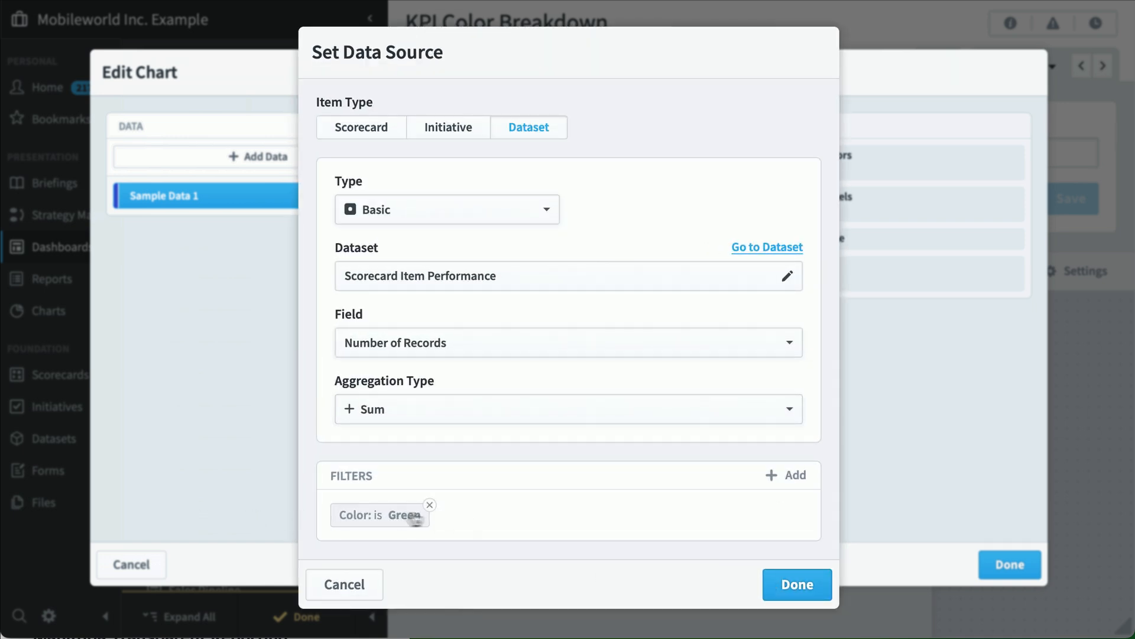
pyautogui.click(797, 584)
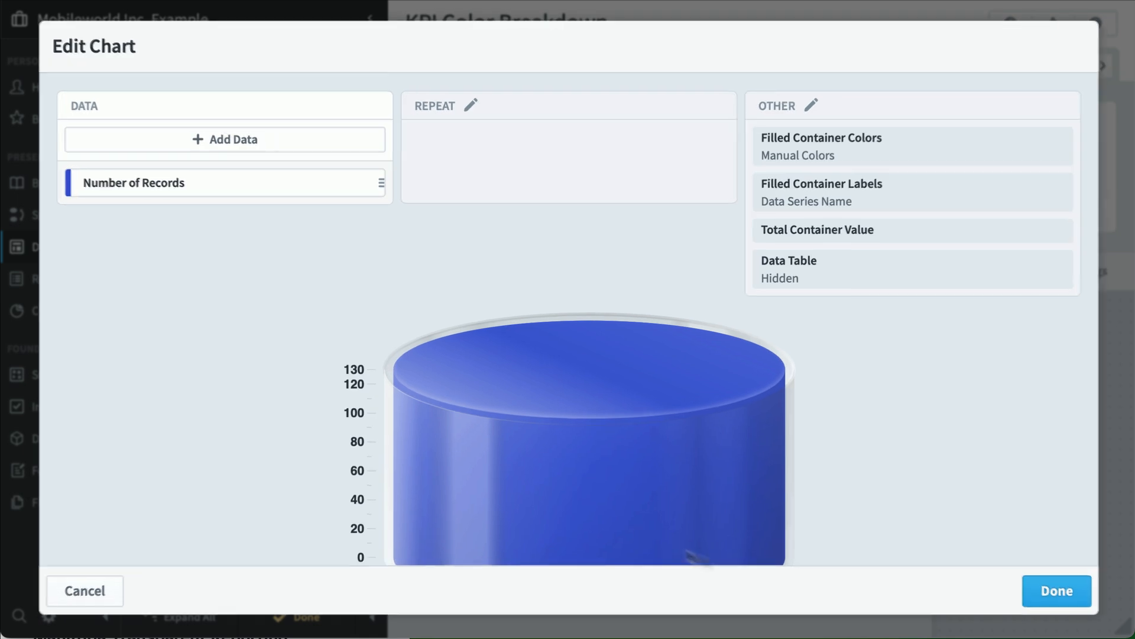
# Change the Number of Records series color to bright green
pyautogui.click(172, 183)
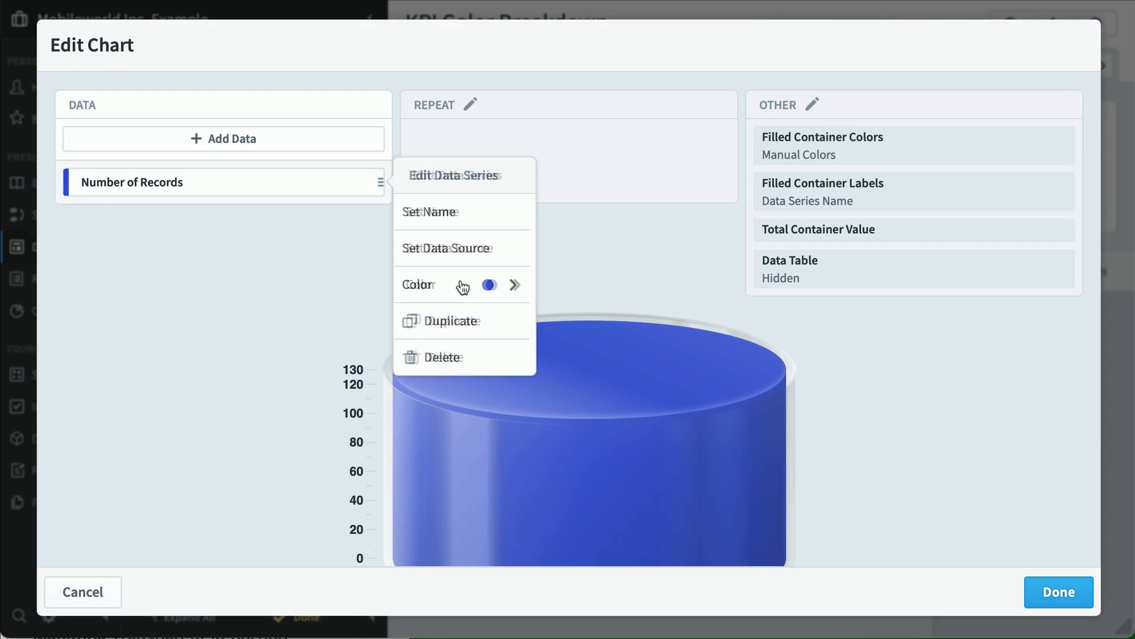
pyautogui.click(459, 284)
pyautogui.click(441, 298)
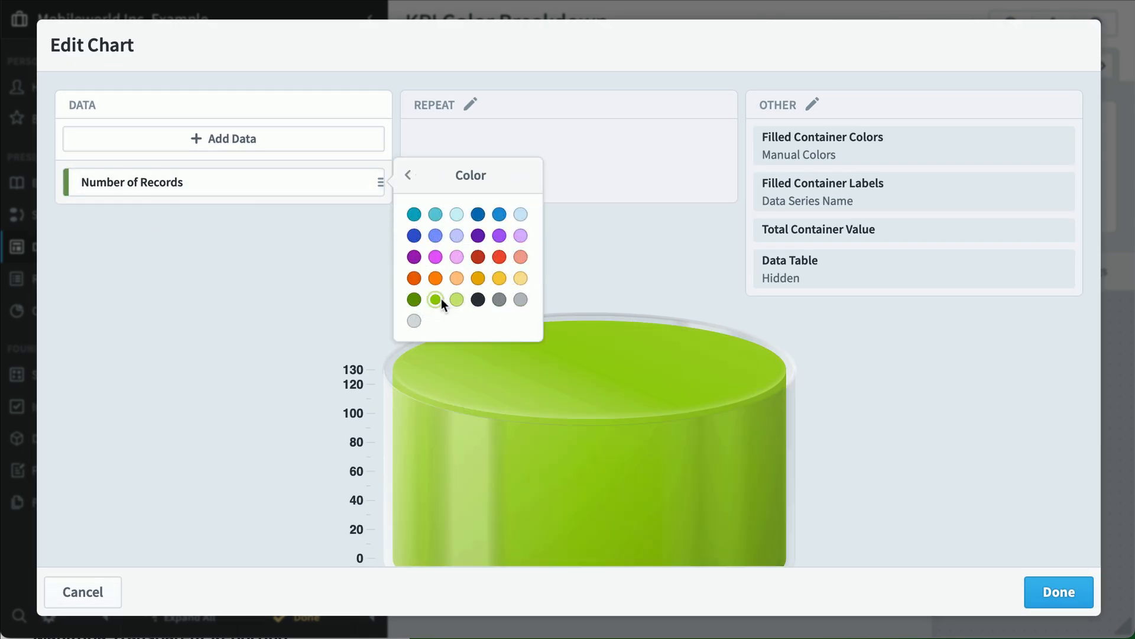
pyautogui.click(270, 264)
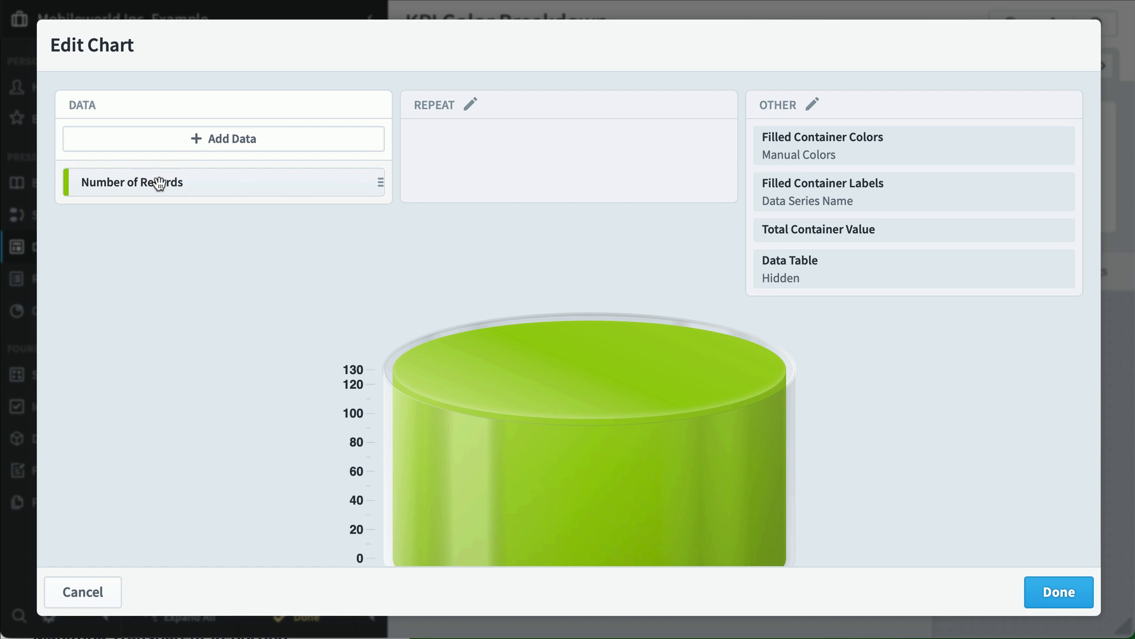
# Duplicate the green Number of Records series and color the copy red
pyautogui.click(158, 184)
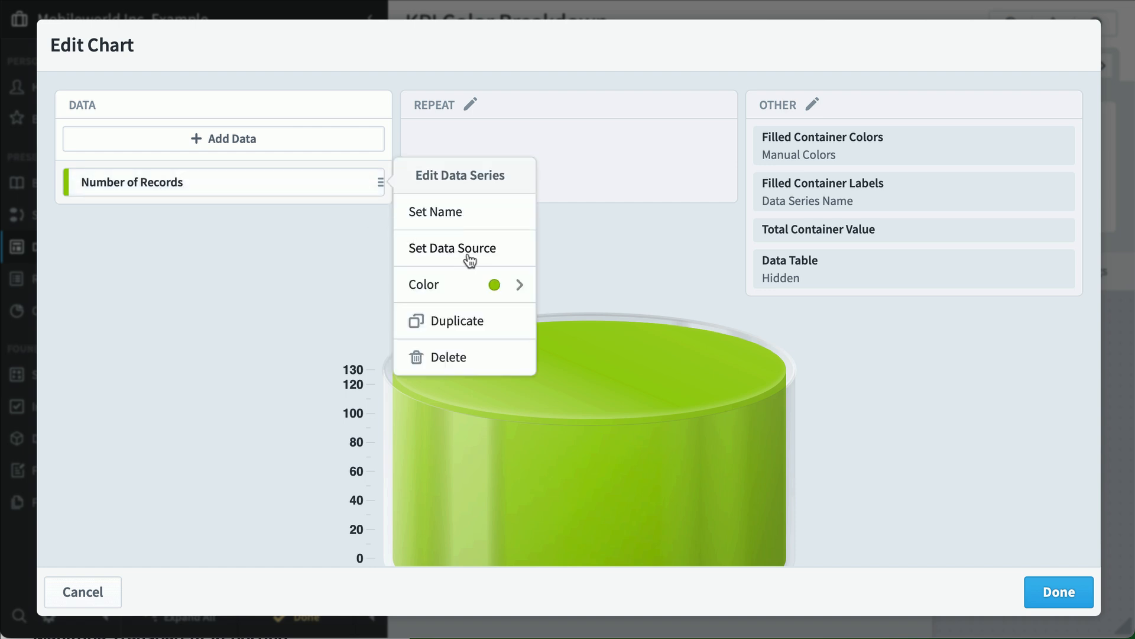
pyautogui.click(476, 323)
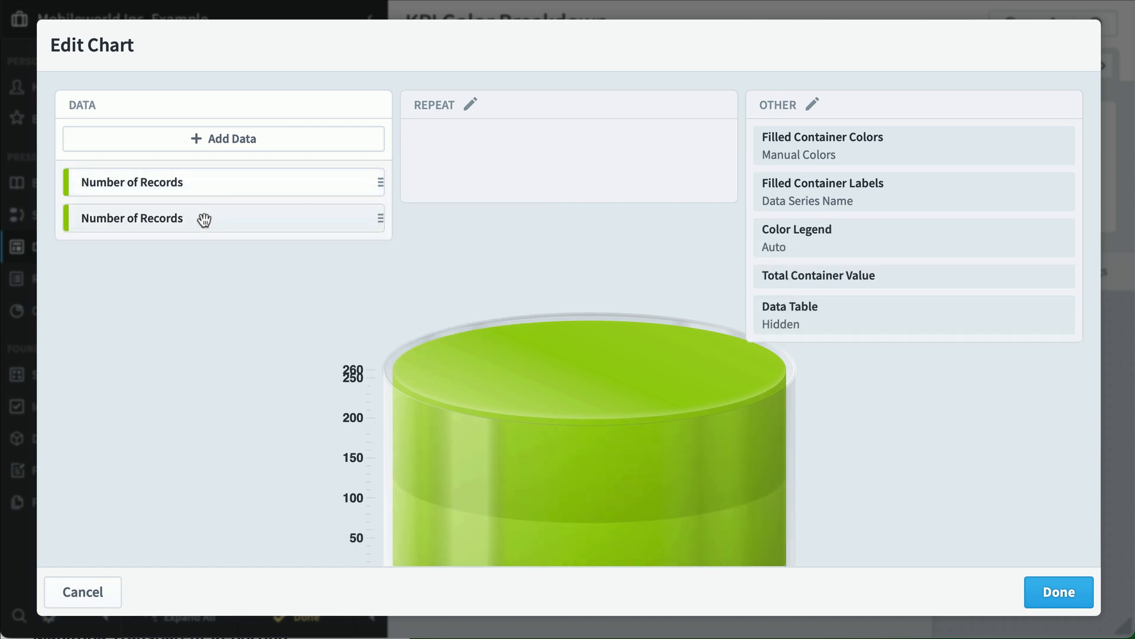
pyautogui.click(204, 220)
pyautogui.click(482, 323)
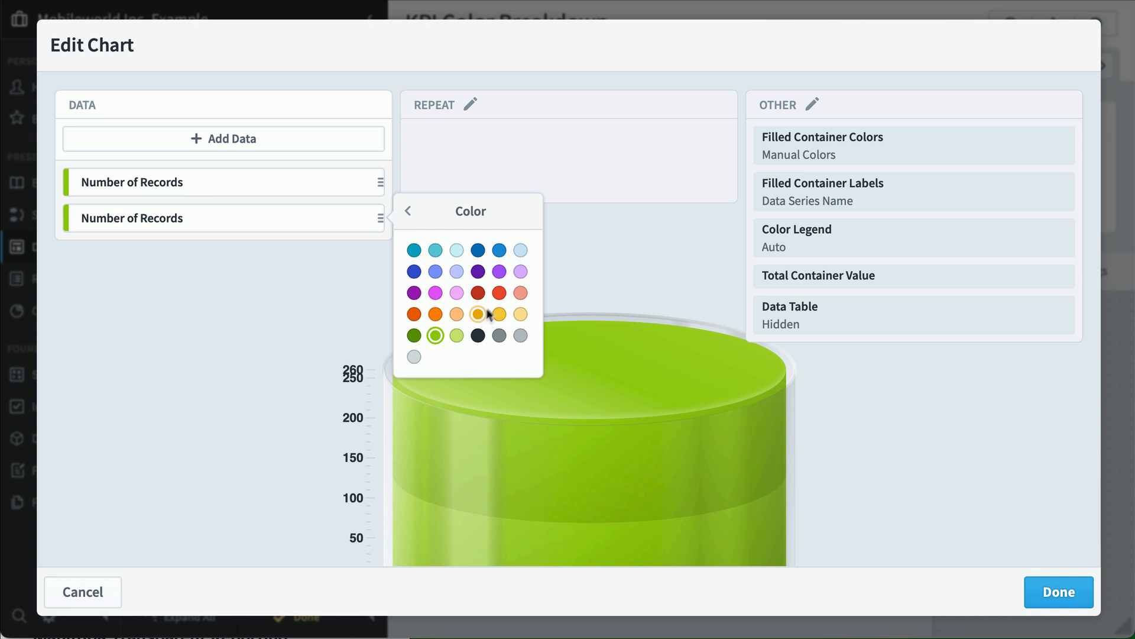
pyautogui.click(498, 292)
# Change the red series' Color filter from Green to Red and apply its data source
pyautogui.click(347, 218)
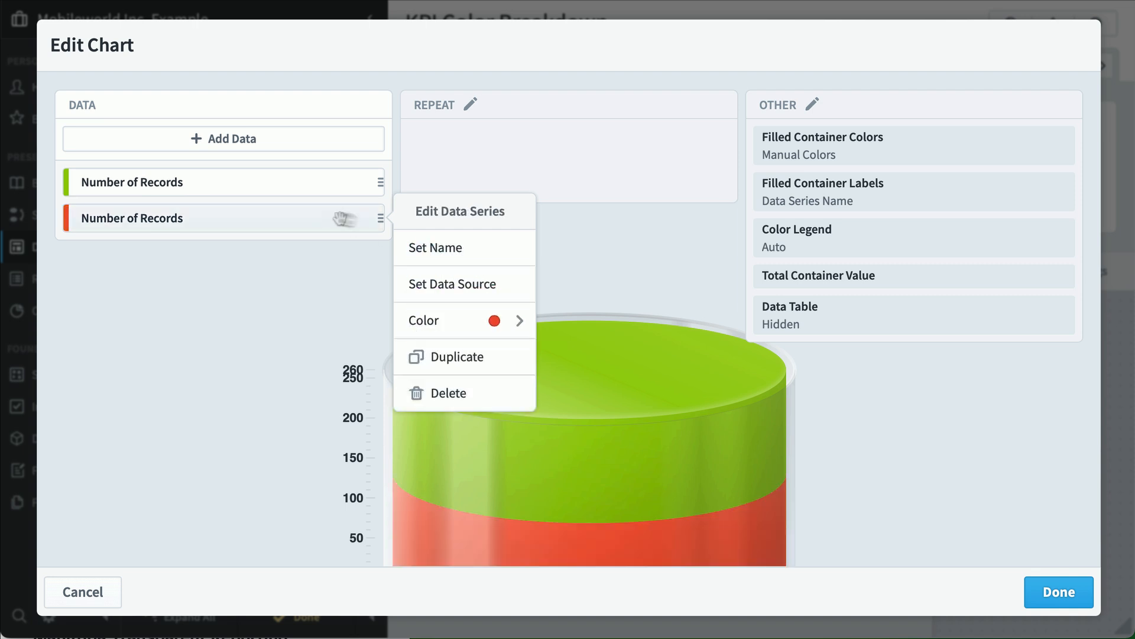
pyautogui.click(478, 285)
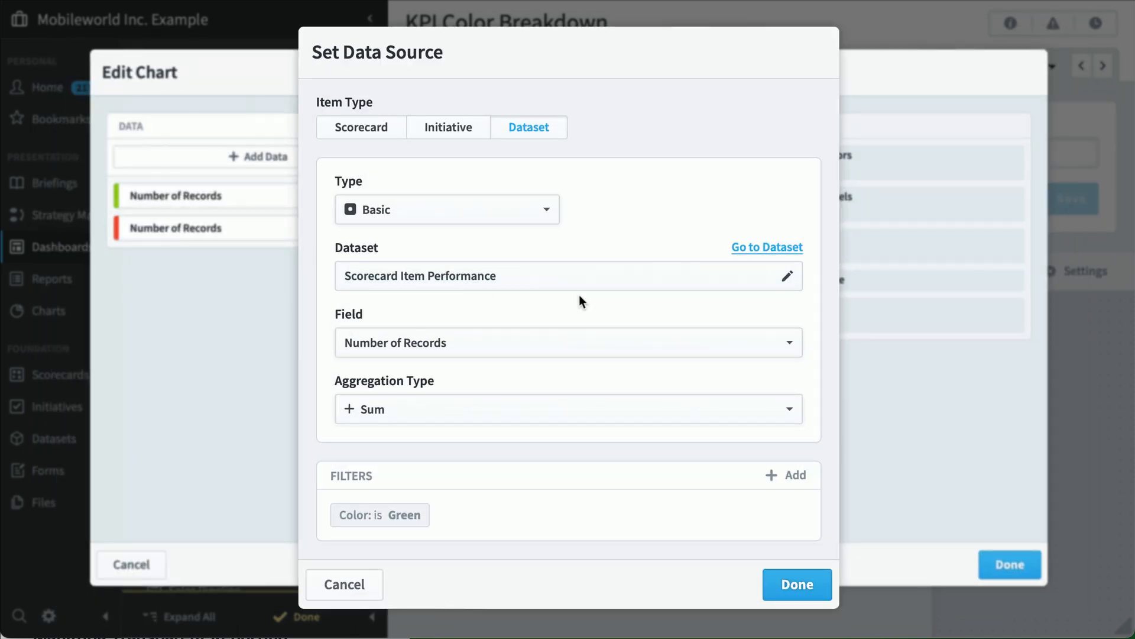
pyautogui.click(411, 522)
pyautogui.click(520, 362)
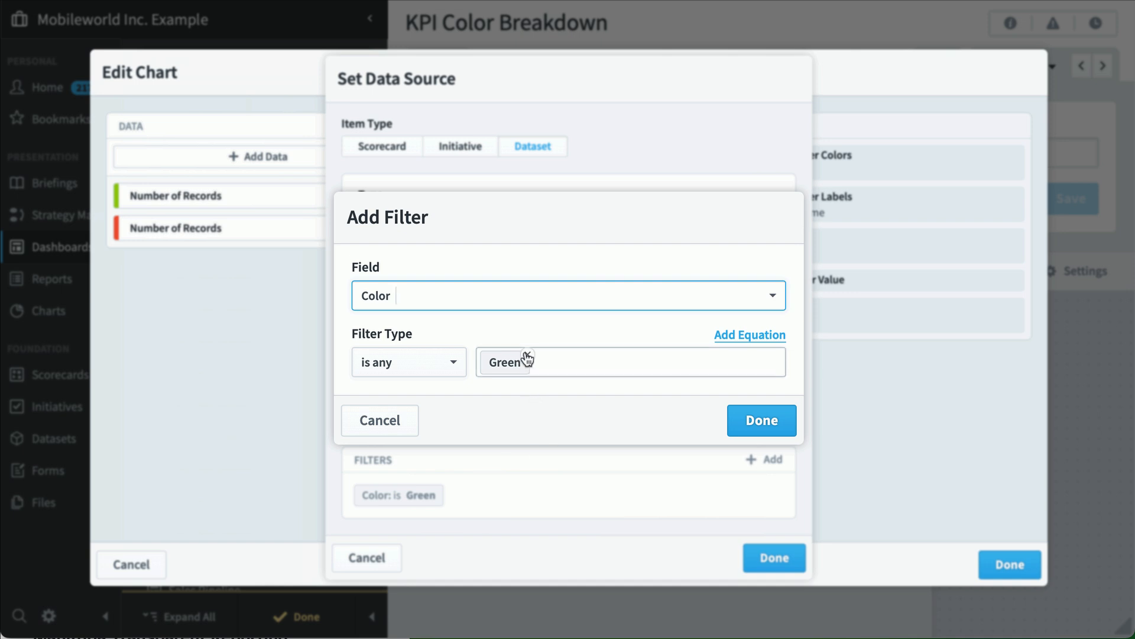
pyautogui.press('BackSpace')
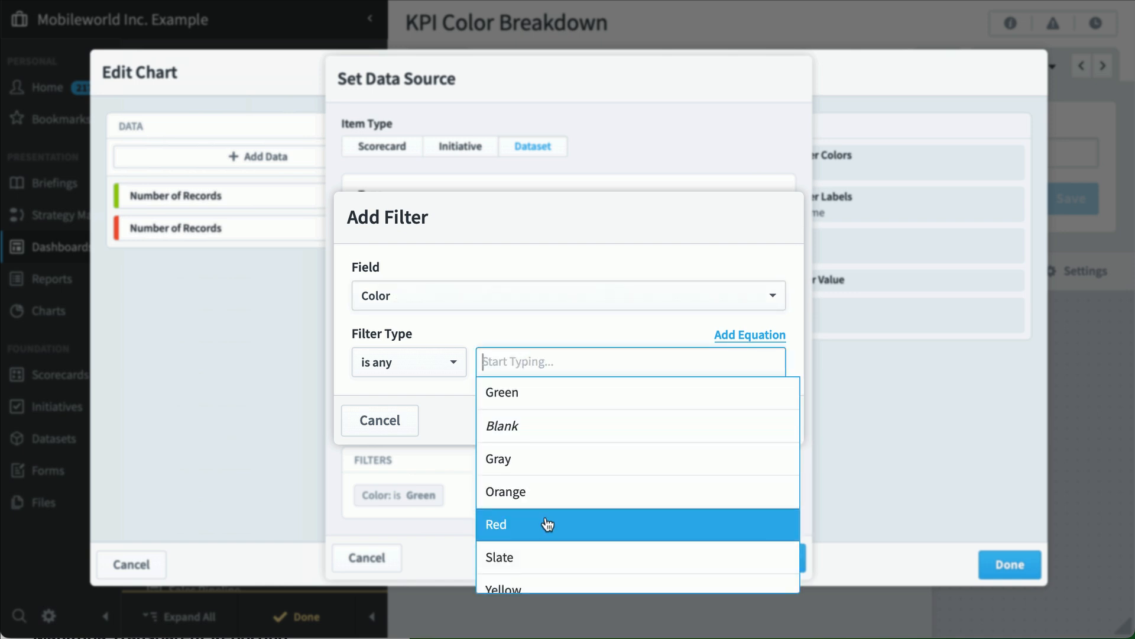
pyautogui.click(547, 524)
pyautogui.click(772, 420)
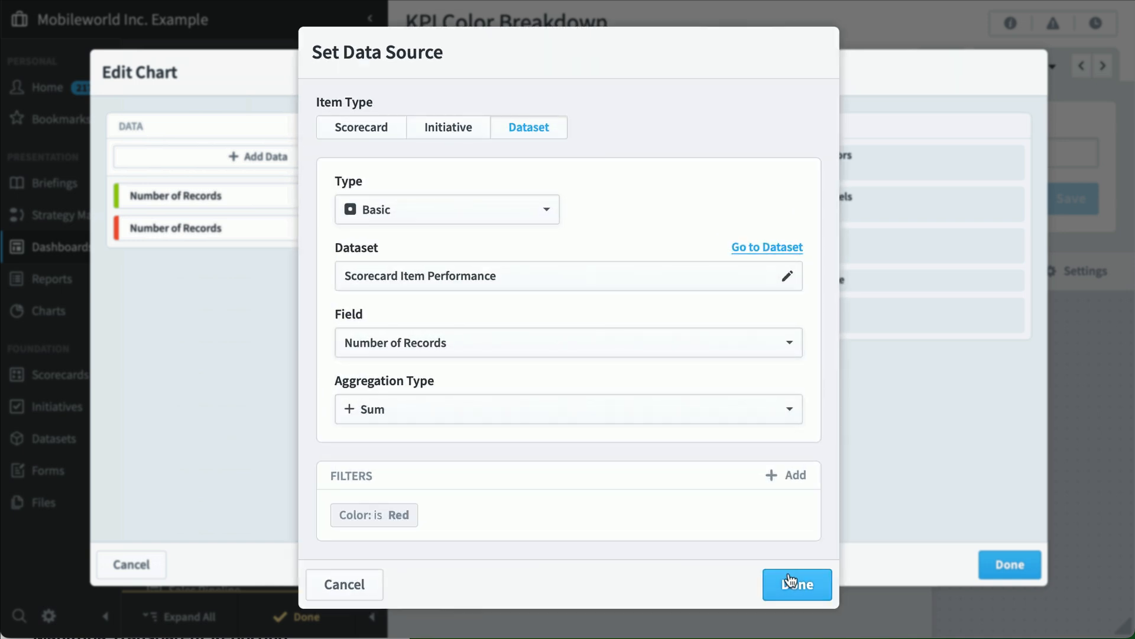
pyautogui.click(783, 566)
# Duplicate the red Number of Records series and move the green series to the top of the data list
pyautogui.click(327, 217)
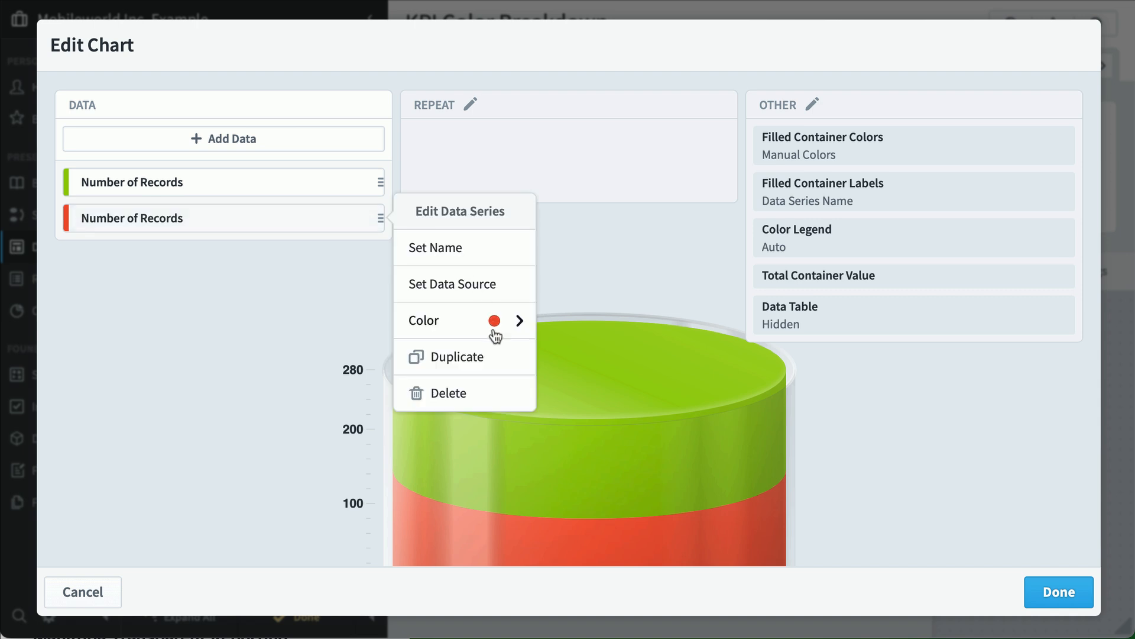
pyautogui.click(477, 359)
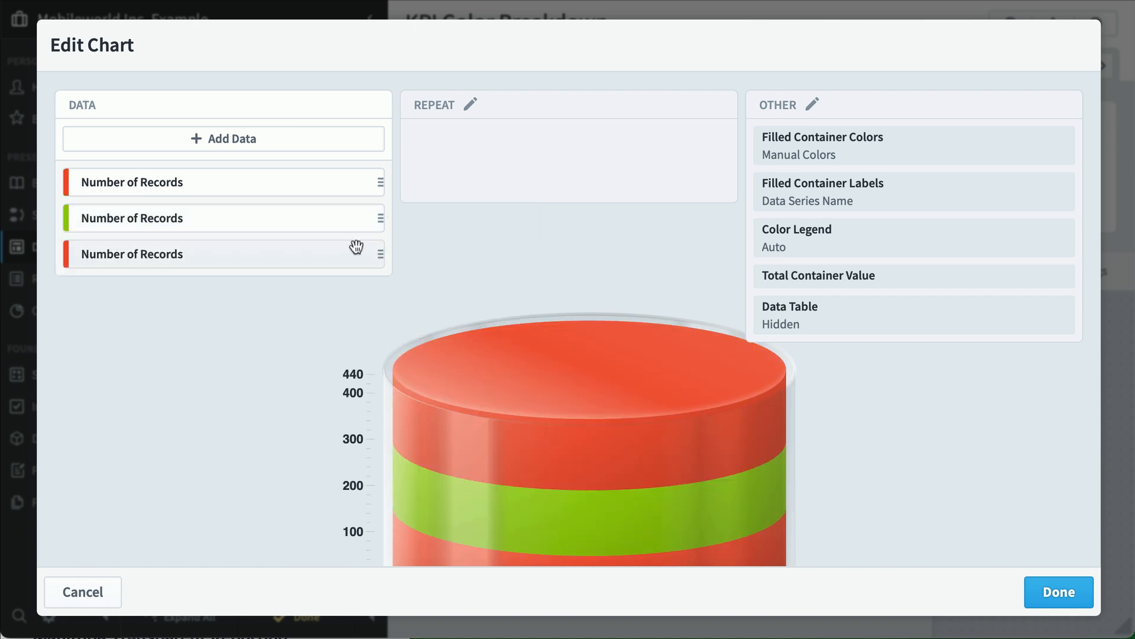
pyautogui.moveTo(306, 204); pyautogui.dragTo(302, 185)
# Change the color of the middle Number of Records series to yellow
pyautogui.click(292, 219)
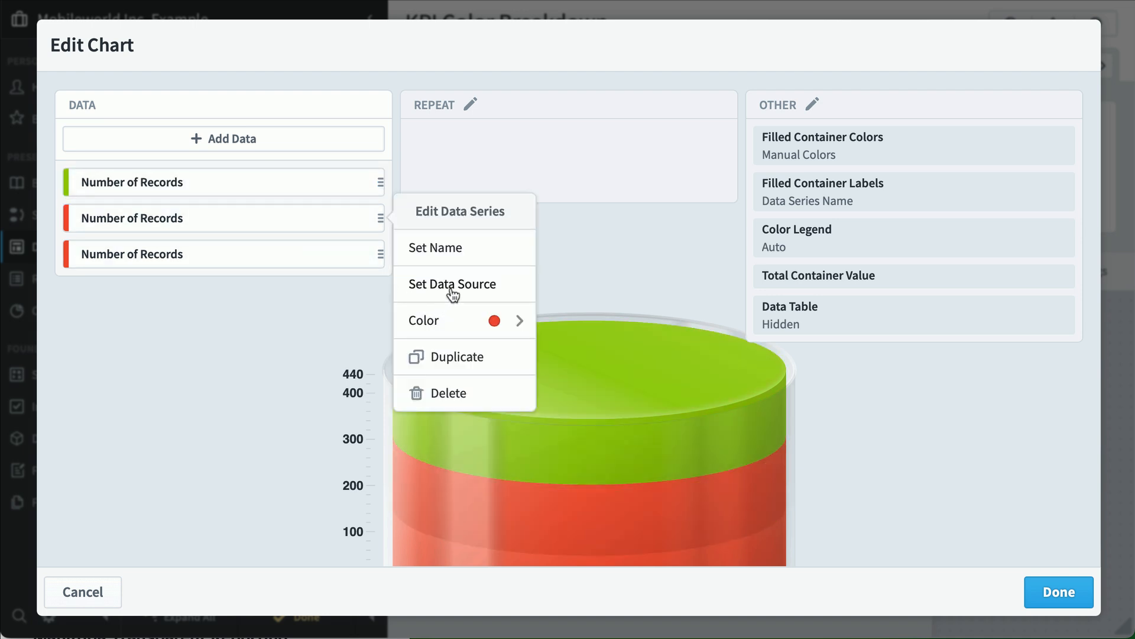
pyautogui.click(441, 325)
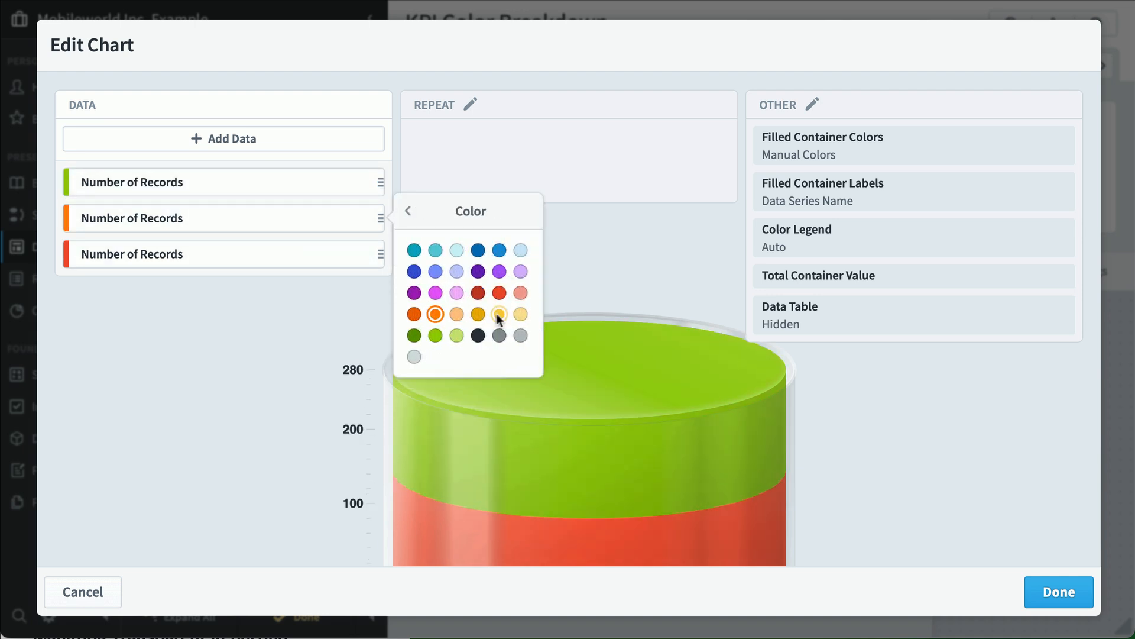
pyautogui.click(497, 314)
# Replace the value in the yellow Number of Records series' Color filter with the one matching its color, and apply the data source
pyautogui.click(452, 284)
pyautogui.click(402, 495)
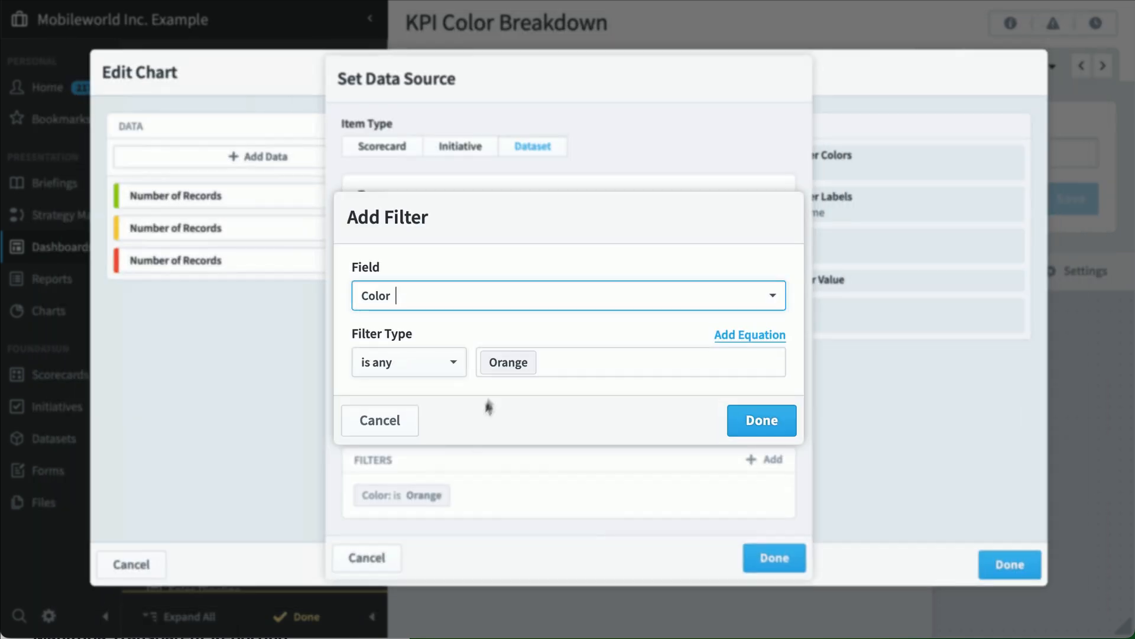
pyautogui.click(520, 361)
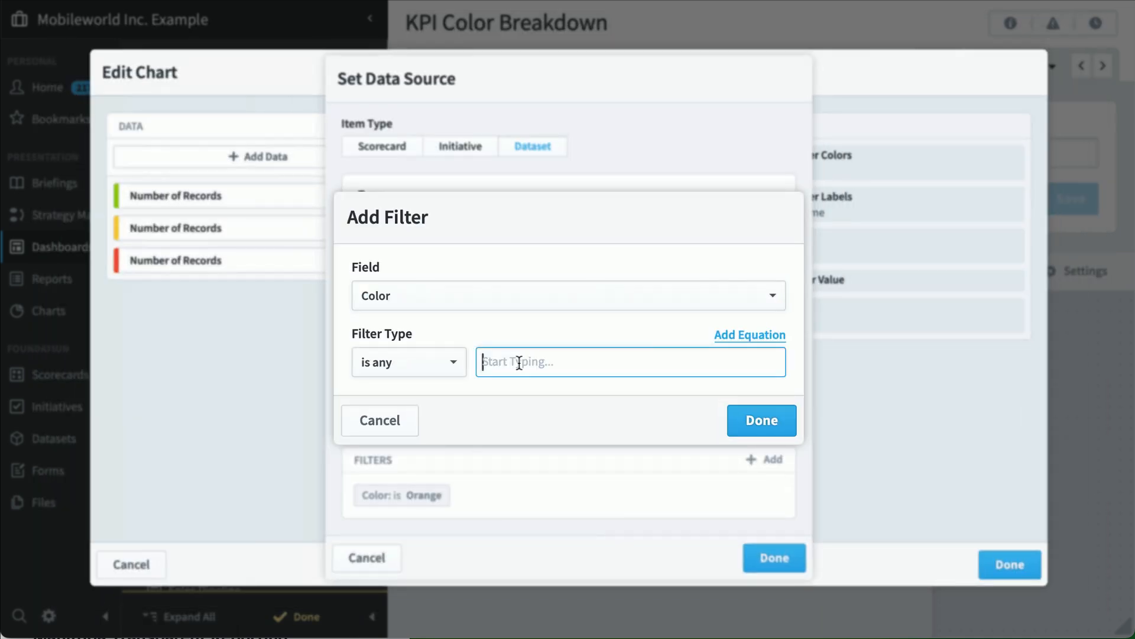
pyautogui.click(533, 585)
pyautogui.click(762, 420)
pyautogui.click(774, 557)
# Duplicate the red Number of Records series and color the copy at the start of the data list dark gray
pyautogui.click(380, 253)
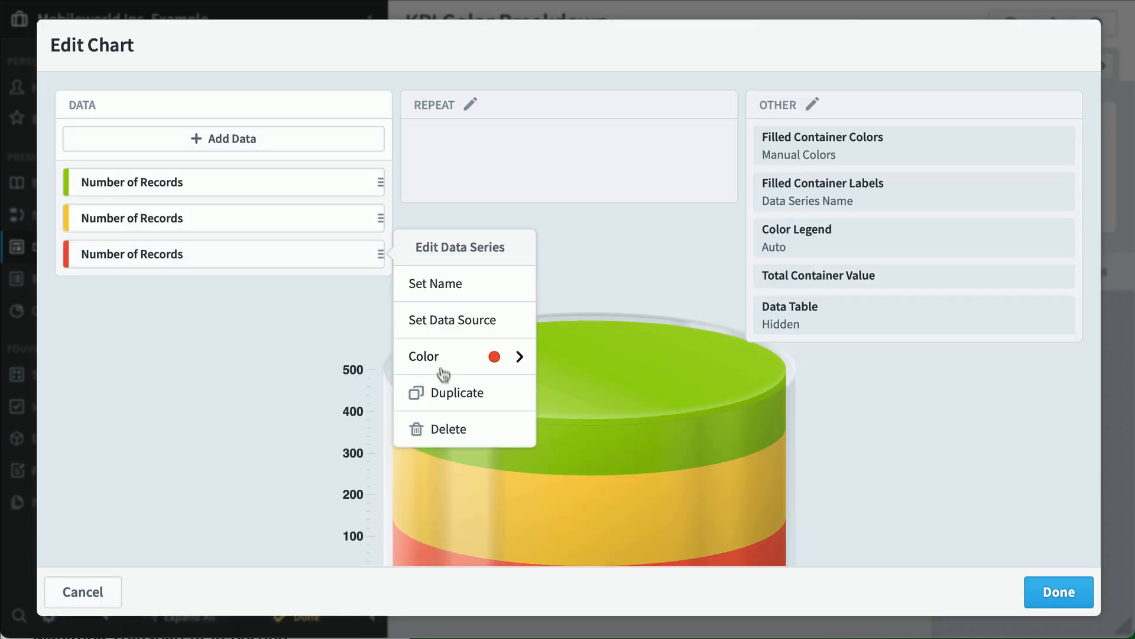
pyautogui.click(438, 390)
pyautogui.click(380, 182)
pyautogui.click(450, 286)
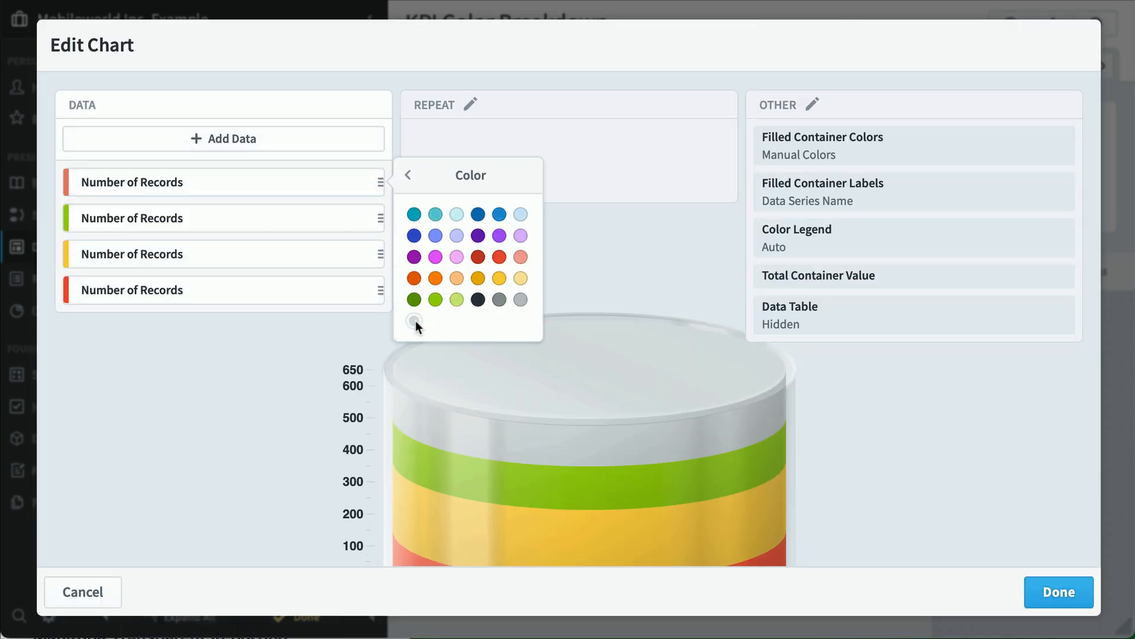
pyautogui.click(499, 299)
# Set the gray series' Color filter to Gray or Slate, apply its data source, and finish editing the chart
pyautogui.click(452, 248)
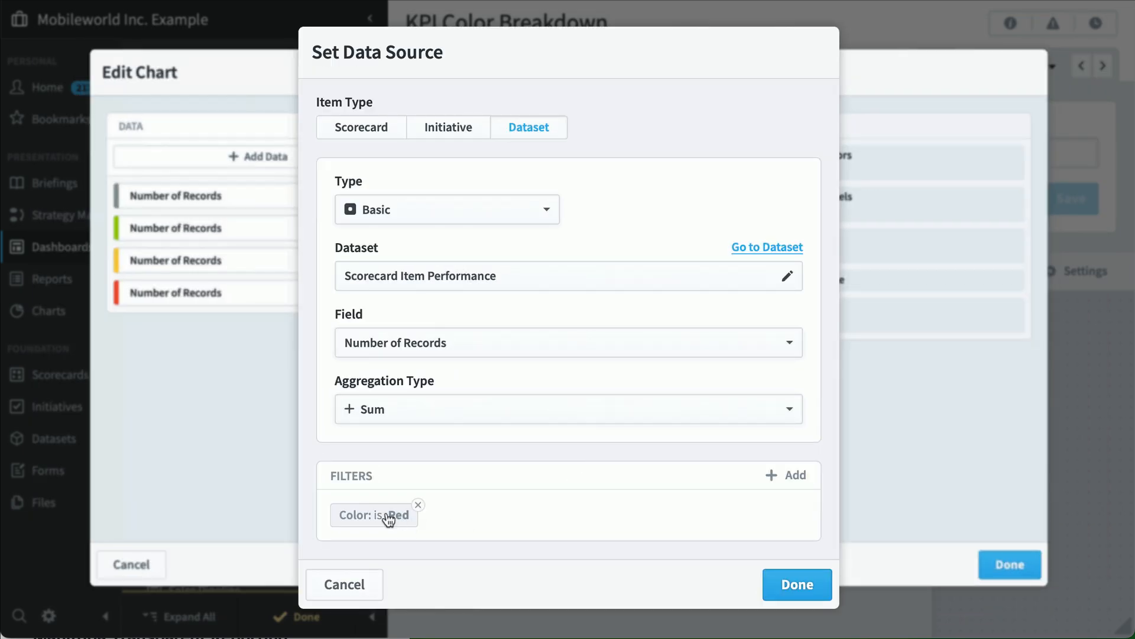
pyautogui.click(393, 495)
pyautogui.click(520, 361)
pyautogui.click(627, 362)
pyautogui.click(532, 414)
pyautogui.click(650, 362)
pyautogui.click(532, 554)
pyautogui.click(761, 420)
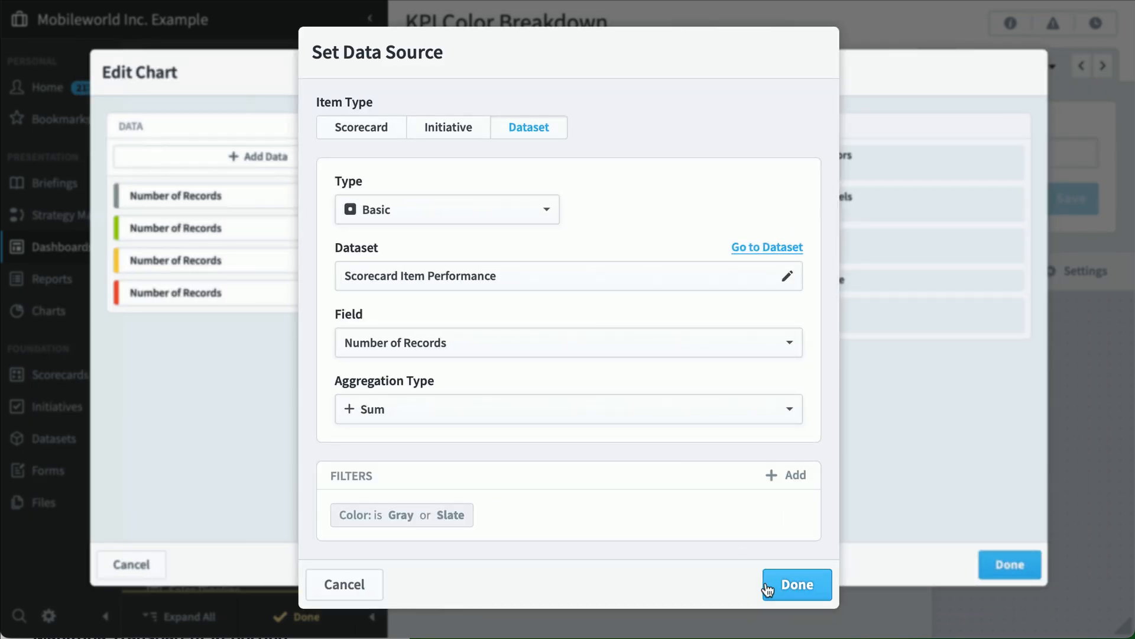
pyautogui.click(768, 584)
pyautogui.click(1046, 591)
# Open the dashboard editor in fullscreen and set the chart widget's background to None
pyautogui.click(1000, 271)
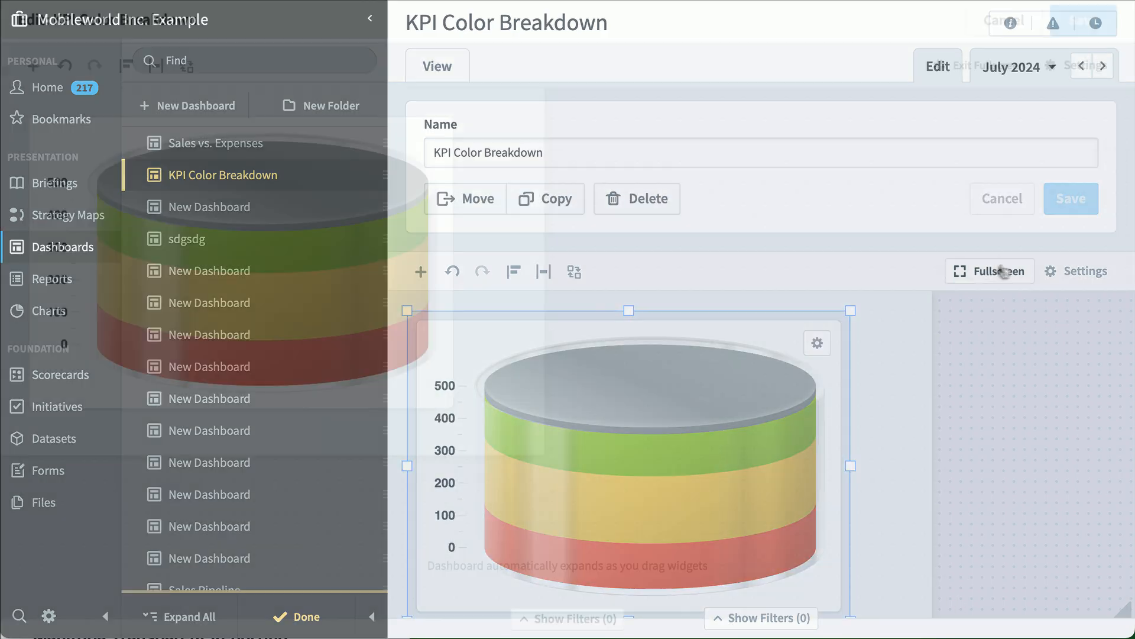
pyautogui.click(429, 139)
pyautogui.click(565, 275)
pyautogui.click(550, 256)
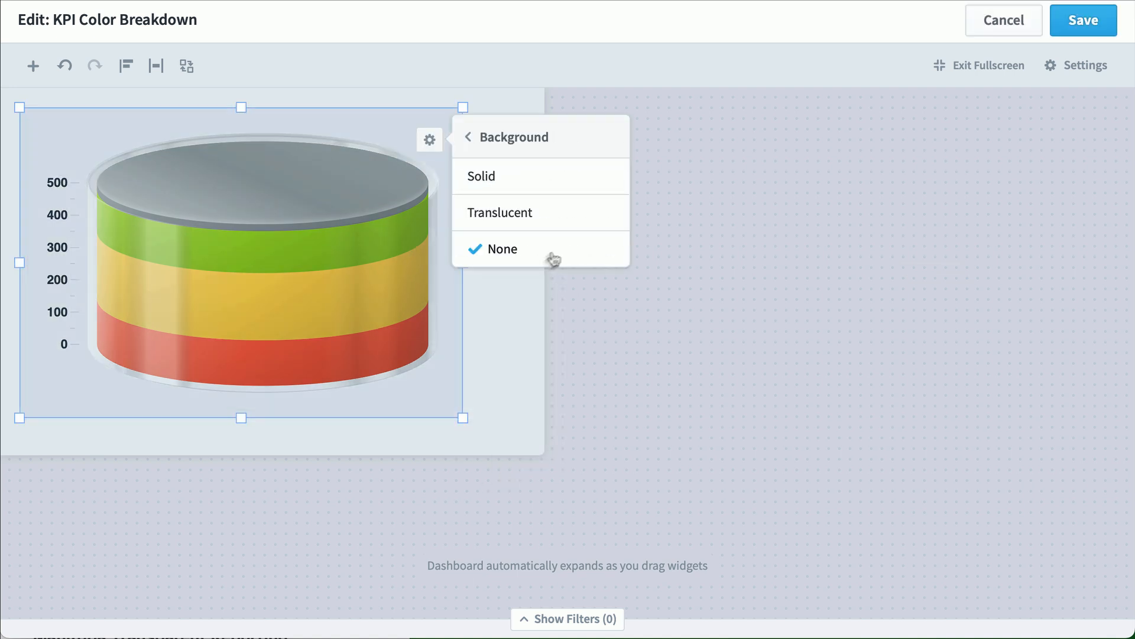
# Enlarge the filled-container chart to fill the height of the visible canvas and save the dashboard
pyautogui.moveTo(463, 418); pyautogui.dragTo(550, 612)
pyautogui.click(696, 231)
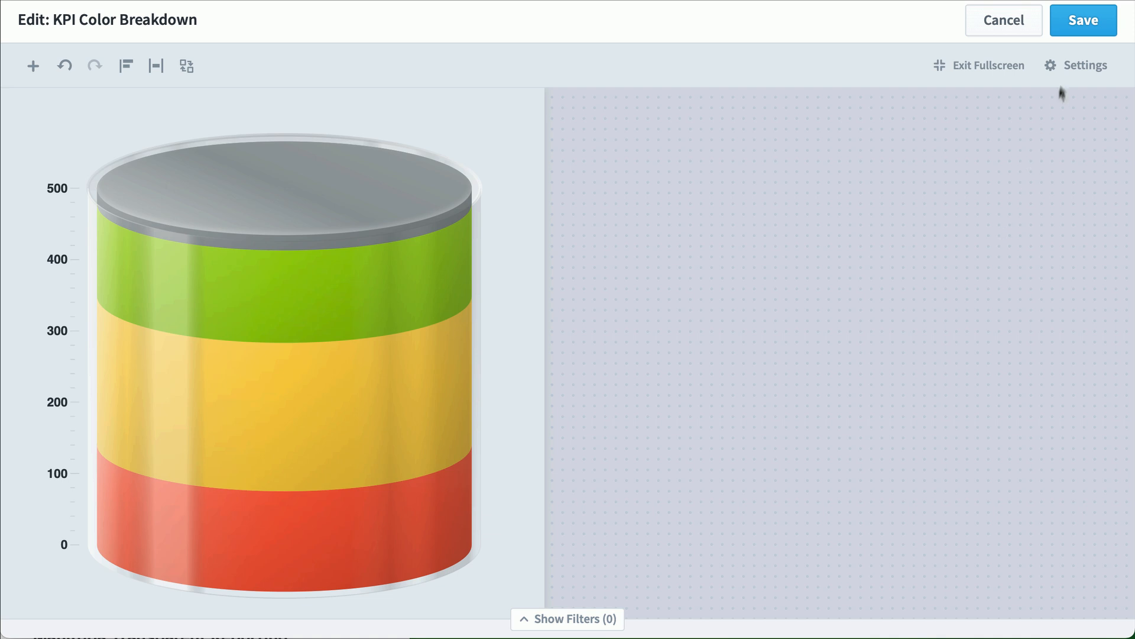
pyautogui.click(1087, 27)
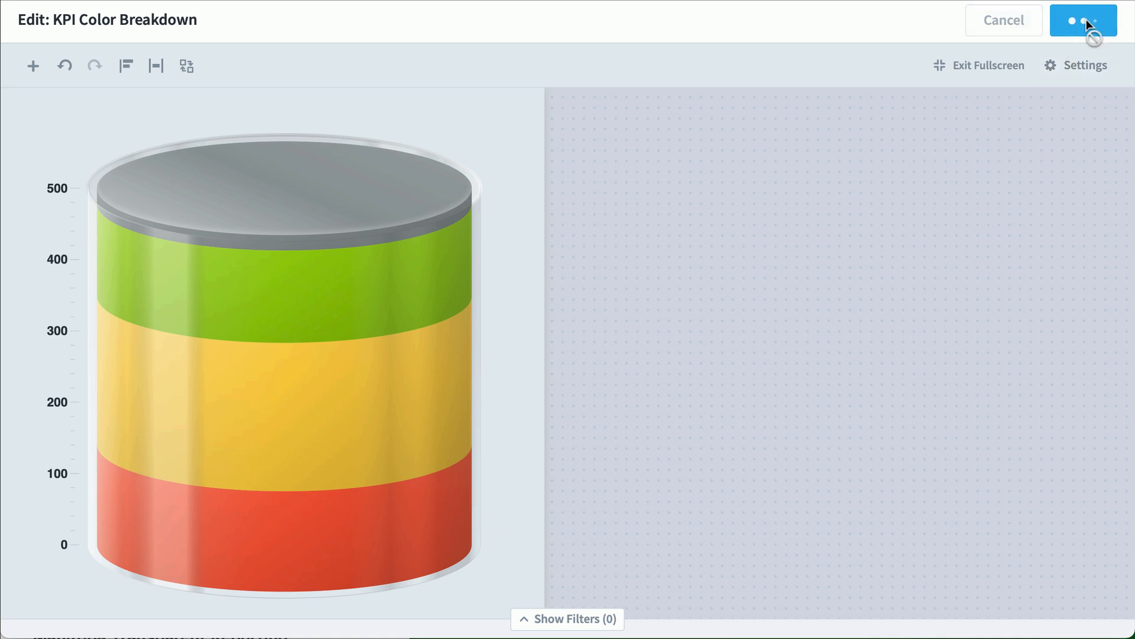
# Edit the filled-container chart so its data repeats by Organization, and apply the chart changes
pyautogui.click(411, 246)
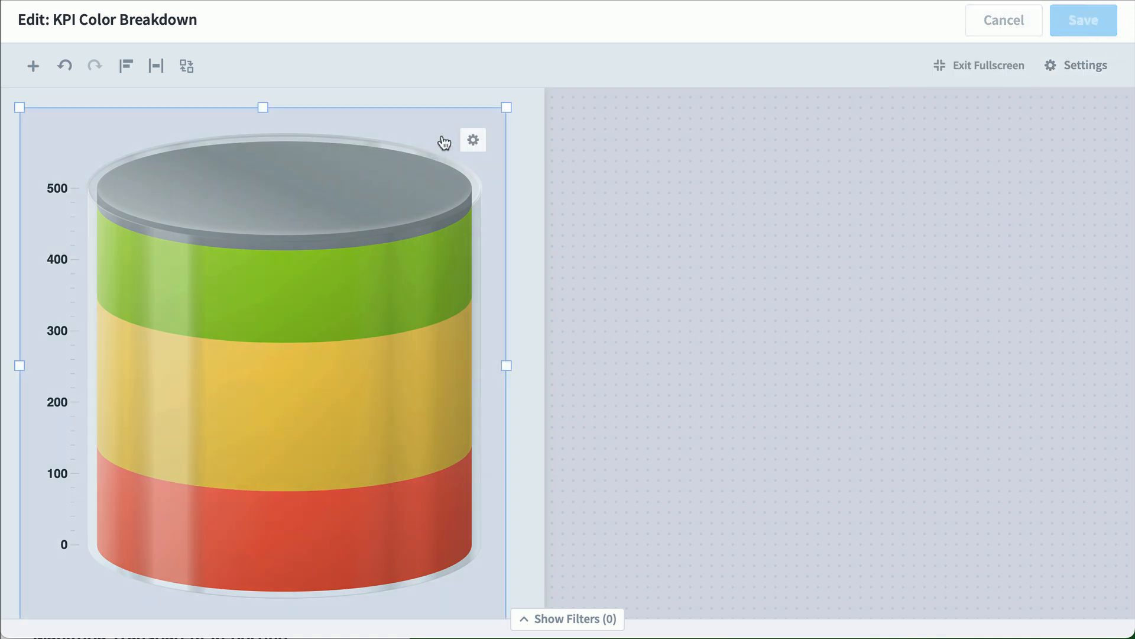
pyautogui.click(475, 140)
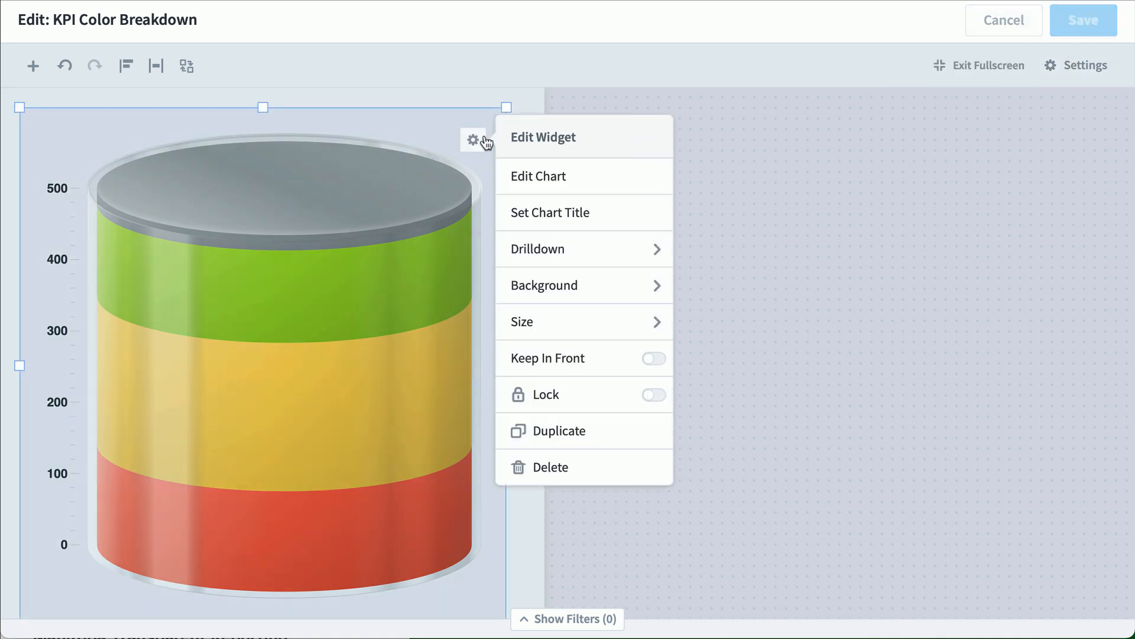
pyautogui.click(564, 178)
pyautogui.click(515, 153)
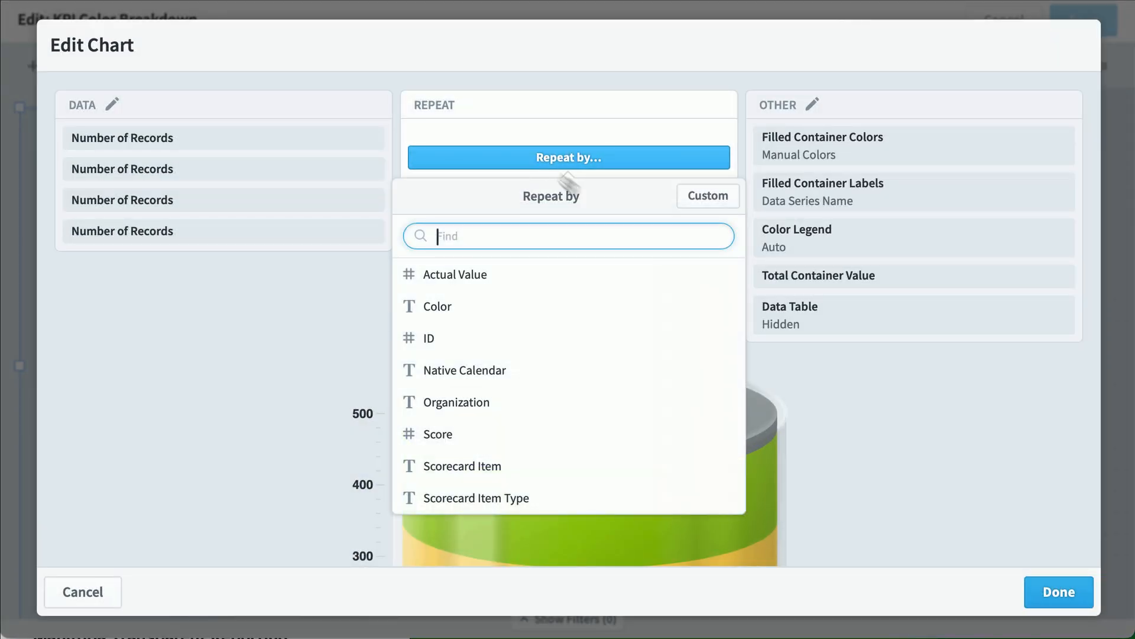
pyautogui.moveTo(524, 408)
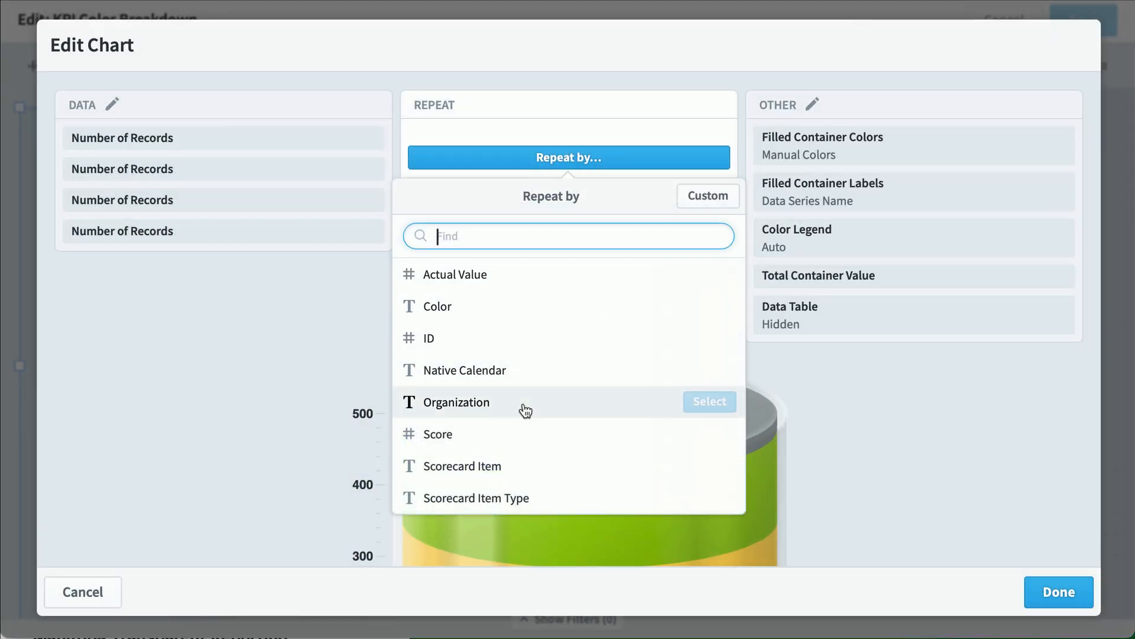
pyautogui.click(709, 402)
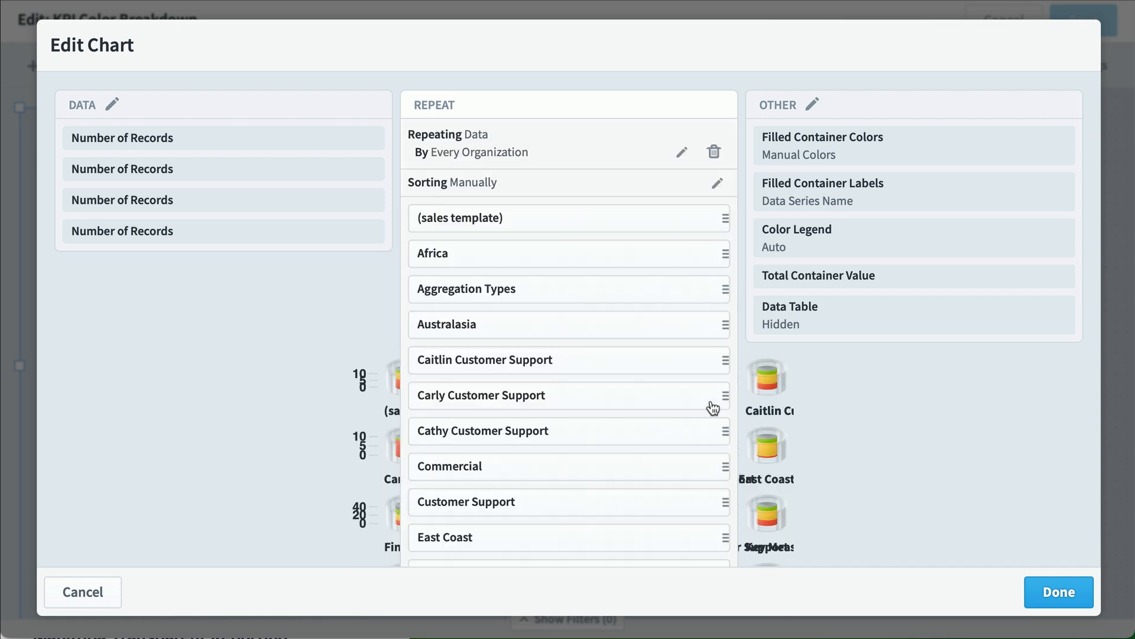
pyautogui.click(1049, 458)
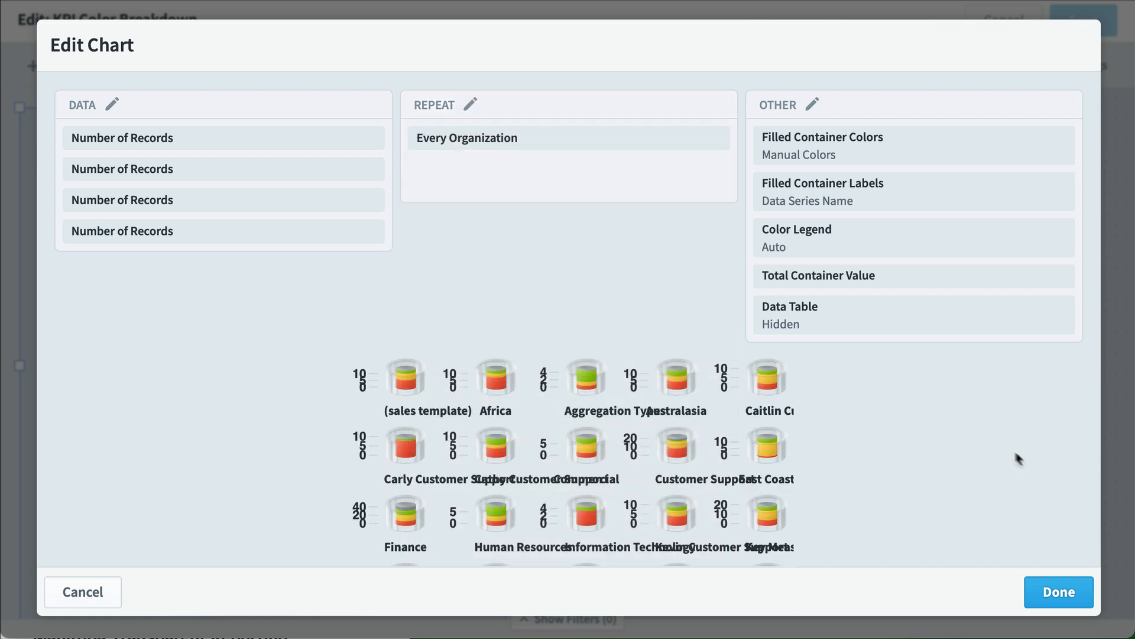
pyautogui.click(1070, 590)
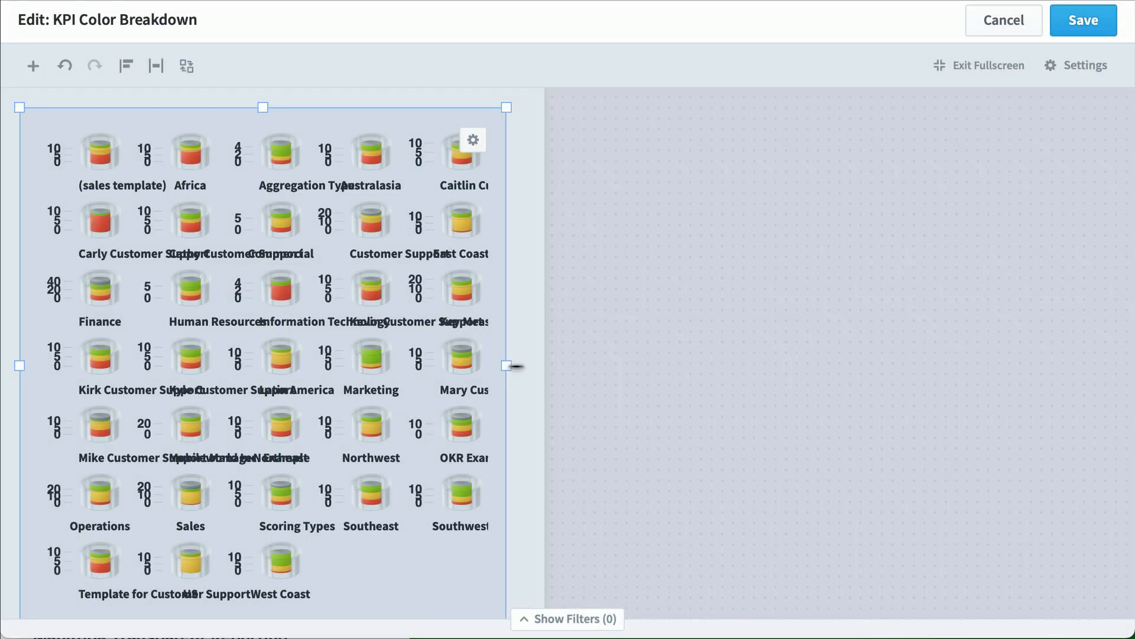
# Resize the repeated chart to nearly the full canvas width and make it taller so the containers form six columns
pyautogui.moveTo(506, 365); pyautogui.dragTo(1117, 365)
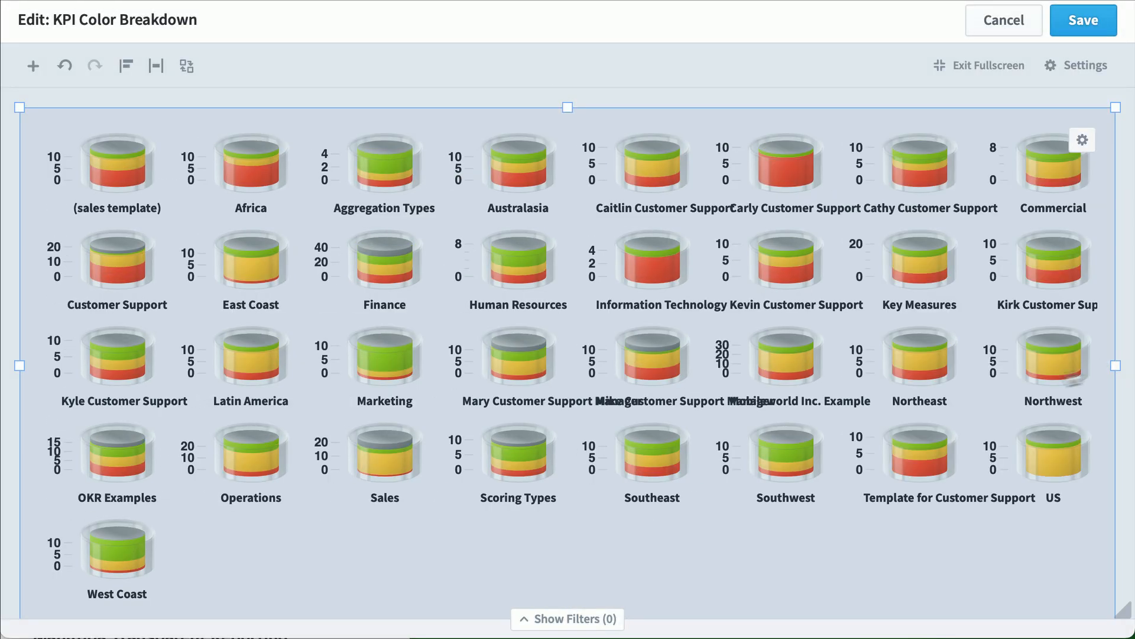
pyautogui.scroll(-1, 953, 421)
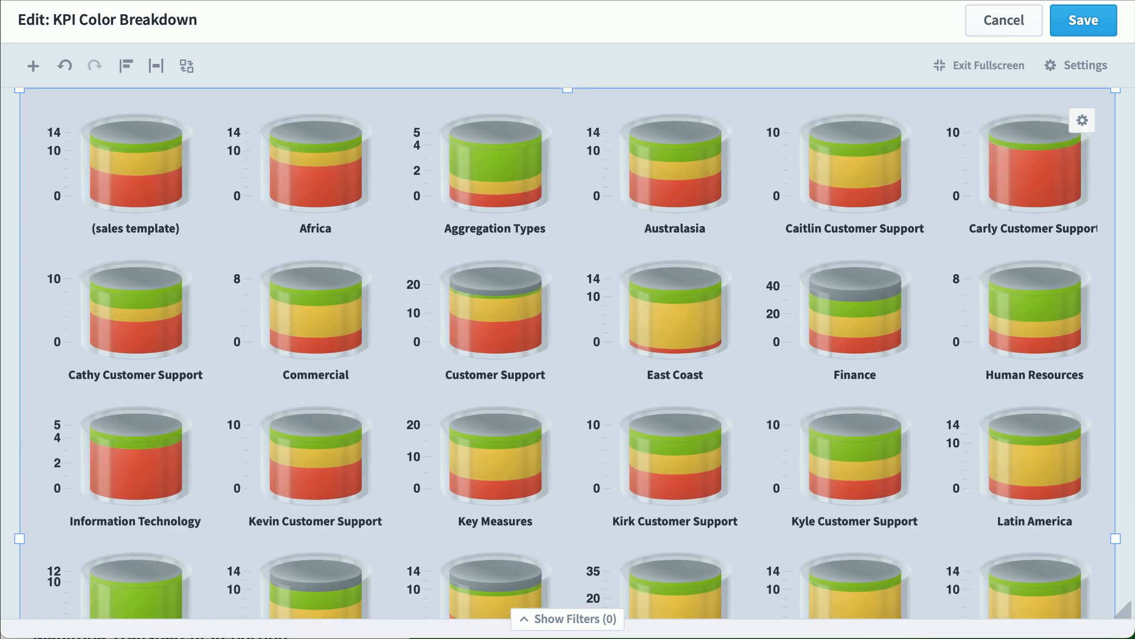
pyautogui.moveTo(1117, 538); pyautogui.dragTo(1090, 538)
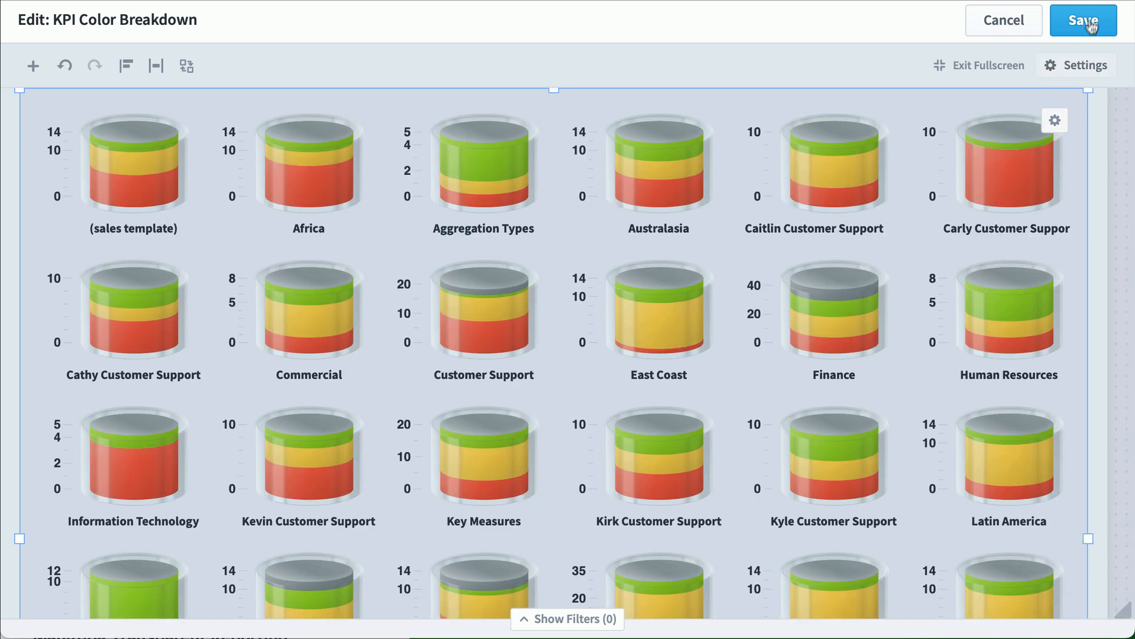
# Save the dashboard, leave fullscreen, and show it in view mode with the dashboard list hidden
pyautogui.click(1084, 21)
pyautogui.click(989, 66)
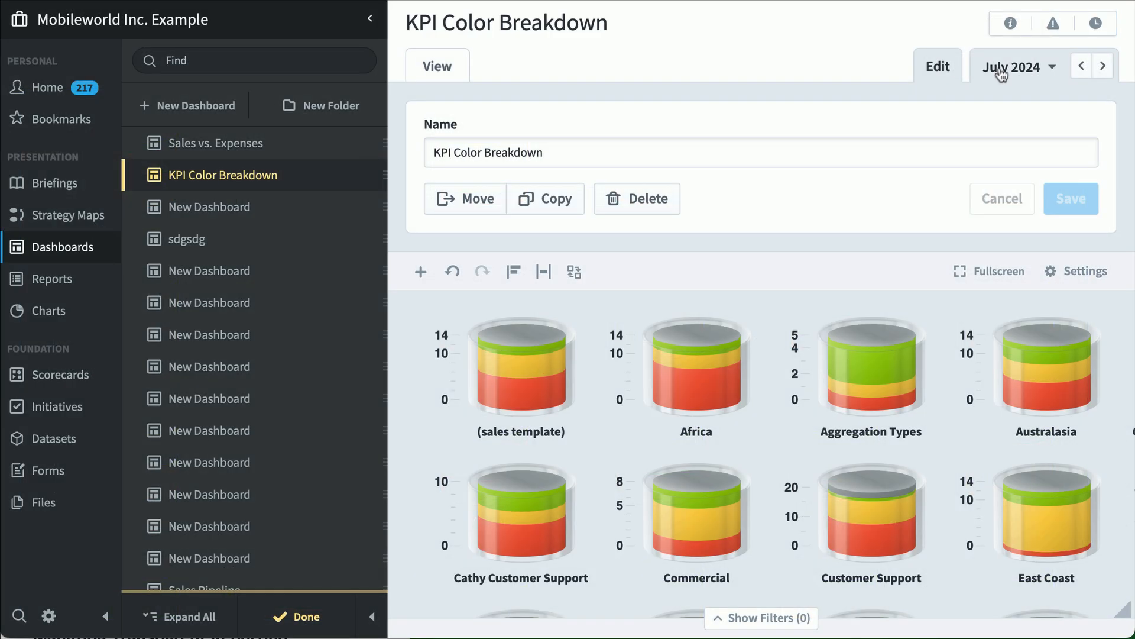
pyautogui.click(459, 69)
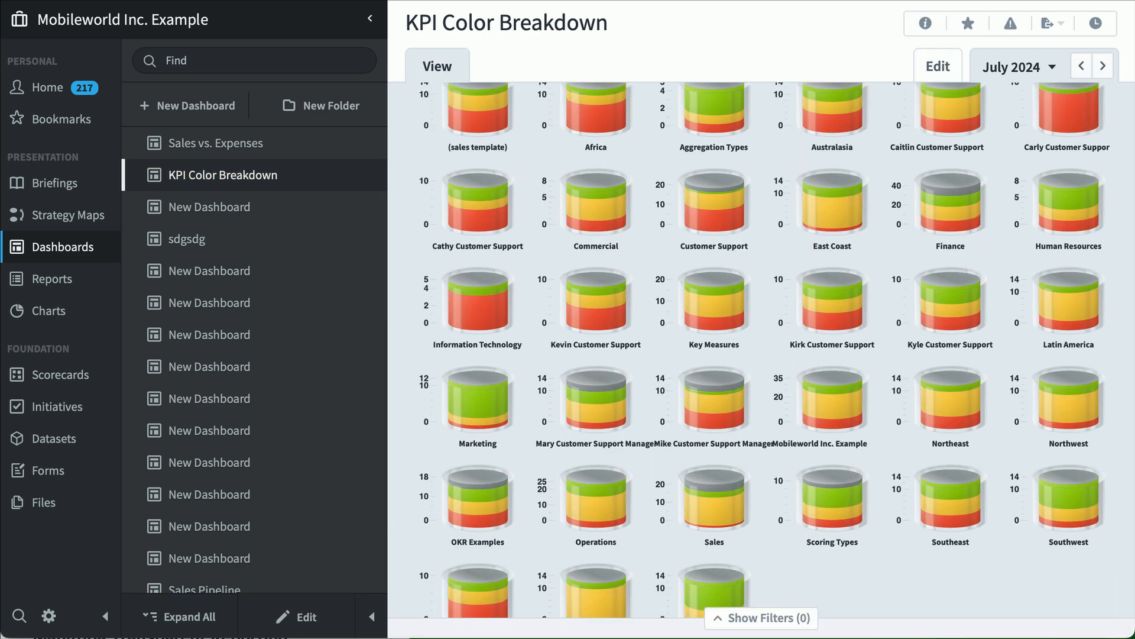
pyautogui.click(375, 617)
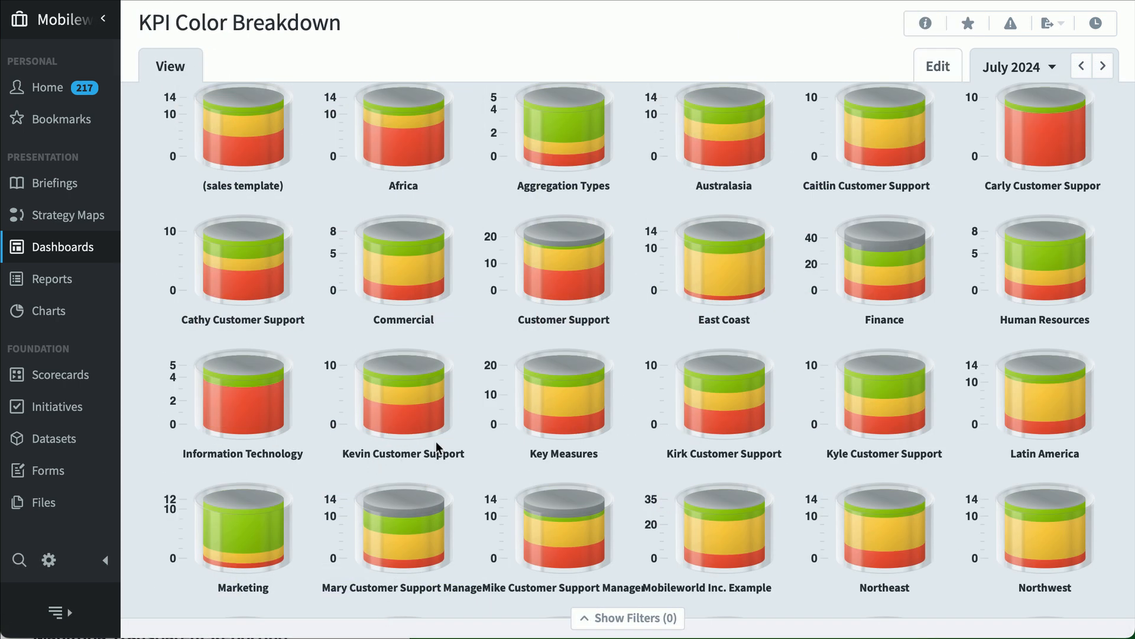
# Examine the red, yellow, green and gray KPI breakdown of every organization across the finished dashboard
pyautogui.scroll(2, 438, 449)
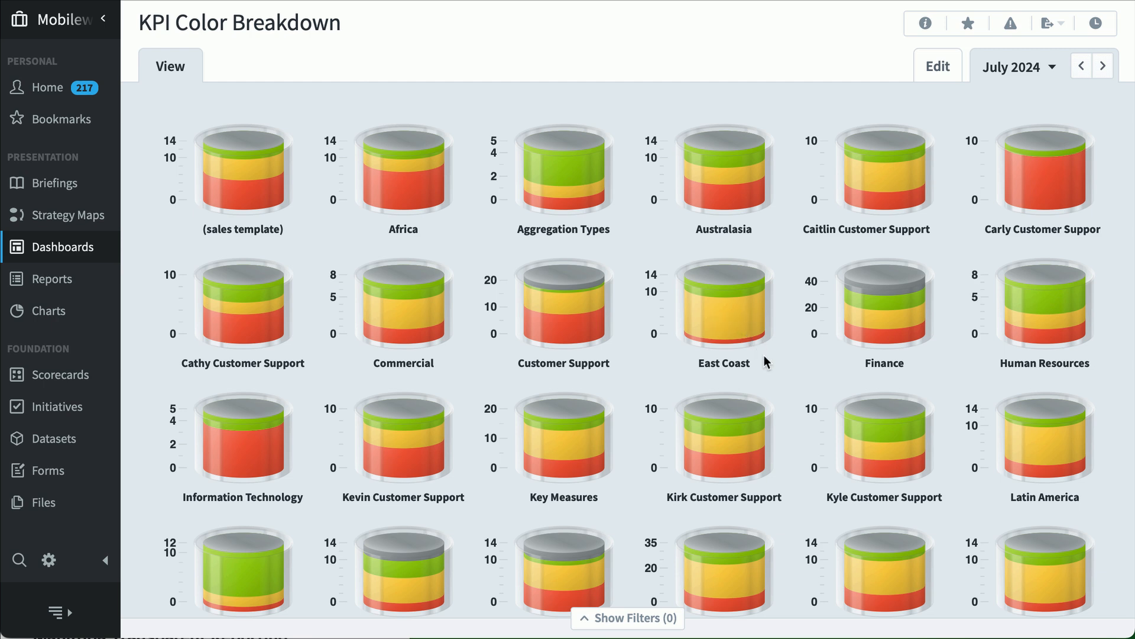
pyautogui.scroll(-2, 767, 362)
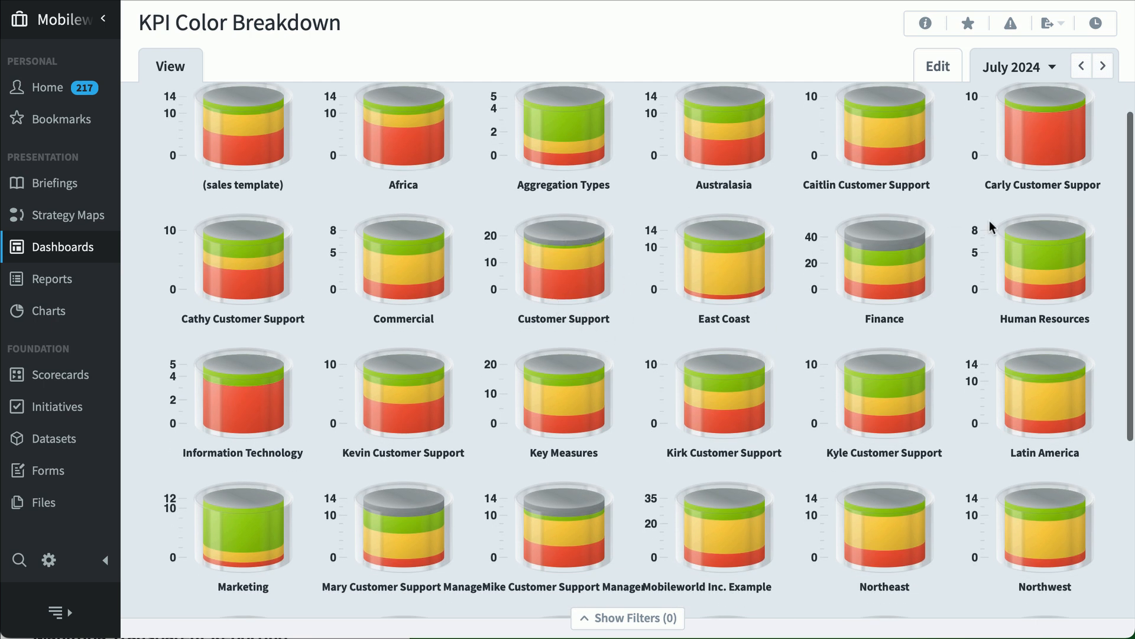
pyautogui.scroll(1, 1019, 198)
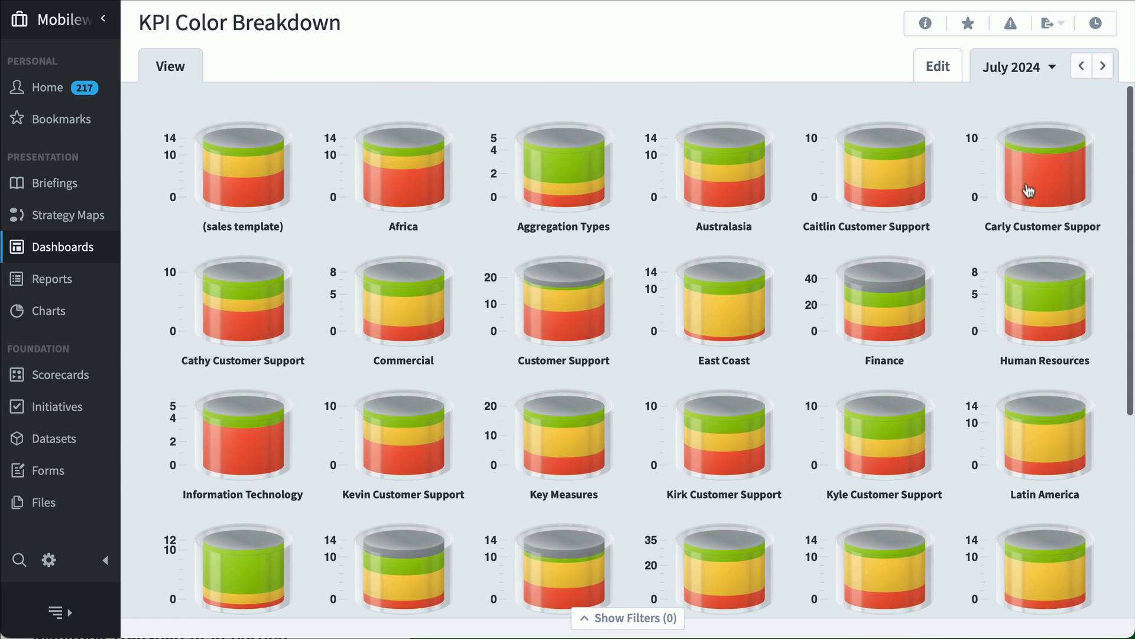
pyautogui.scroll(-2, 983, 212)
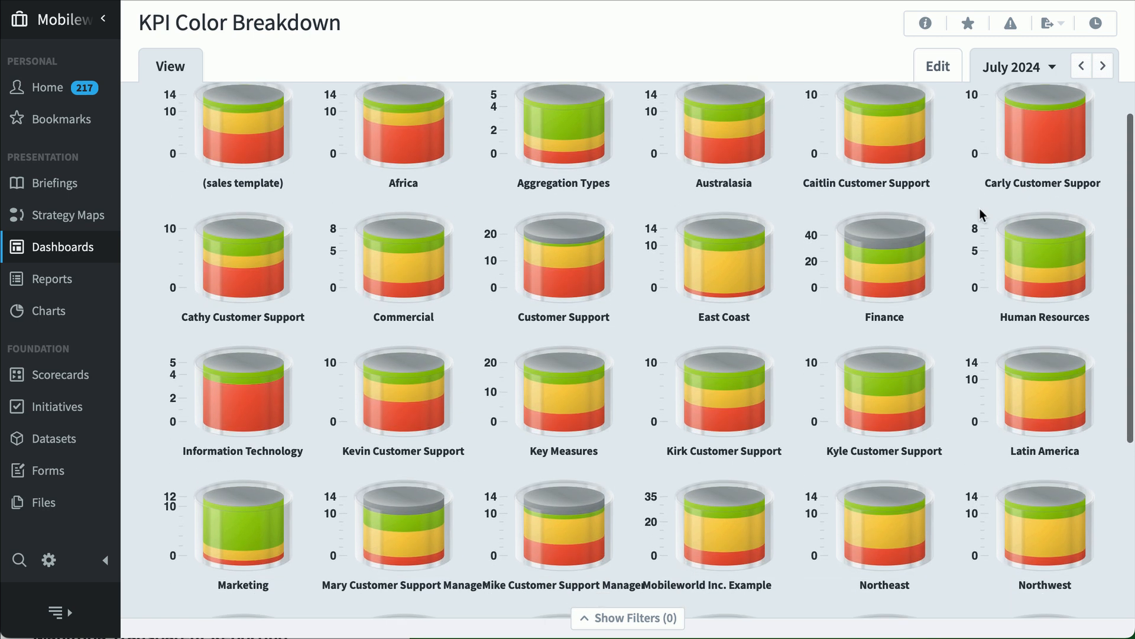
pyautogui.scroll(-3, 984, 218)
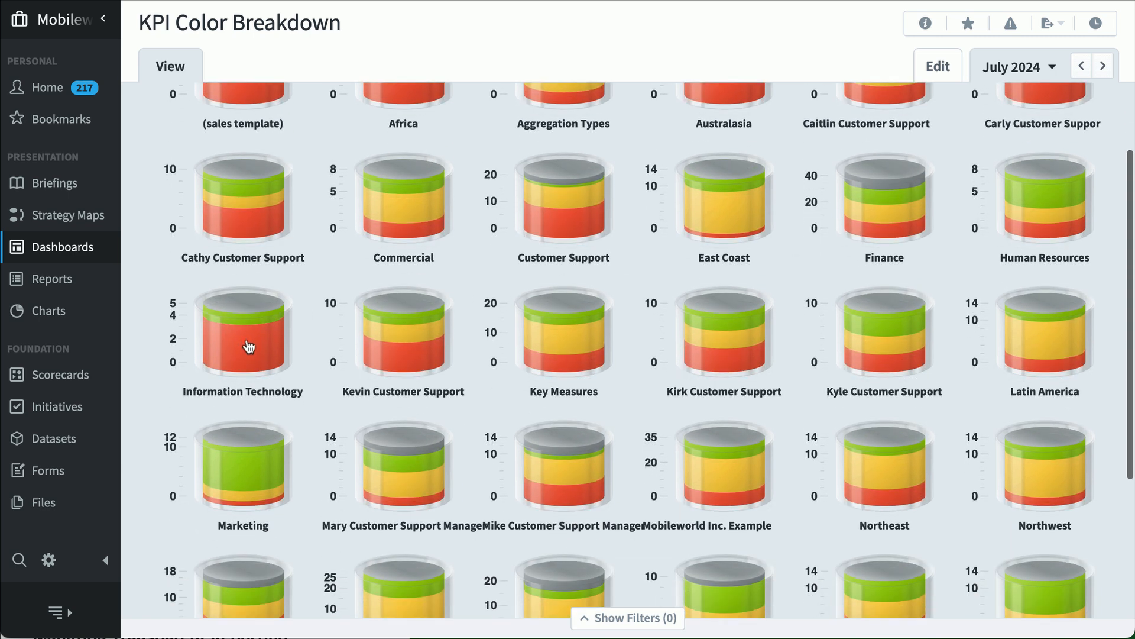
pyautogui.scroll(-5, 249, 346)
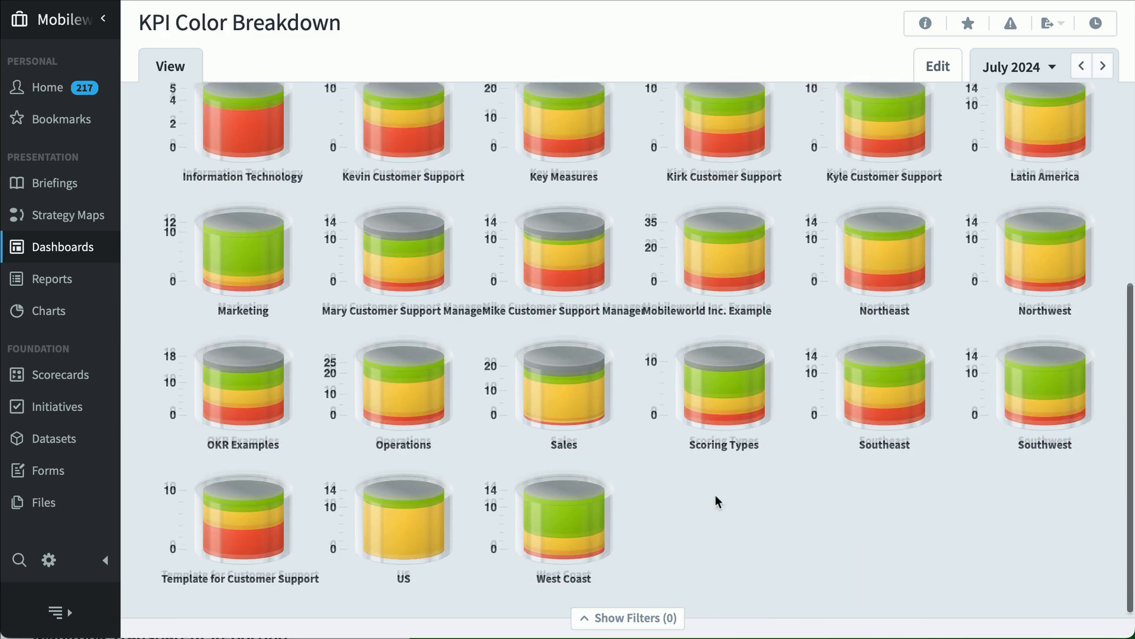
pyautogui.scroll(7, 716, 494)
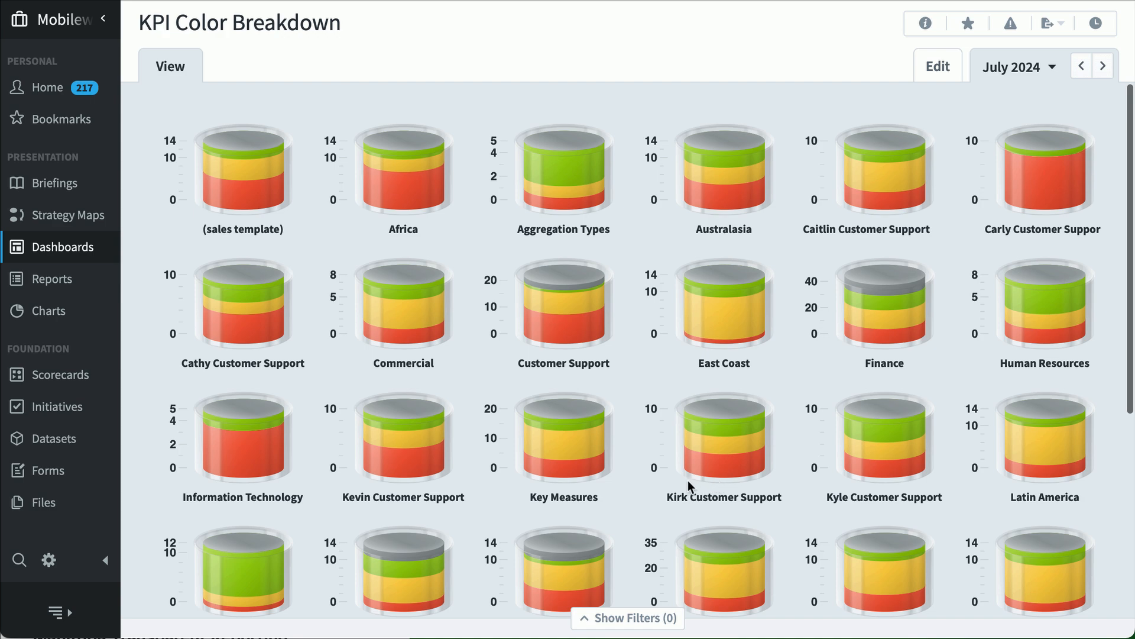
pyautogui.scroll(-7, 688, 480)
pyautogui.scroll(7, 688, 480)
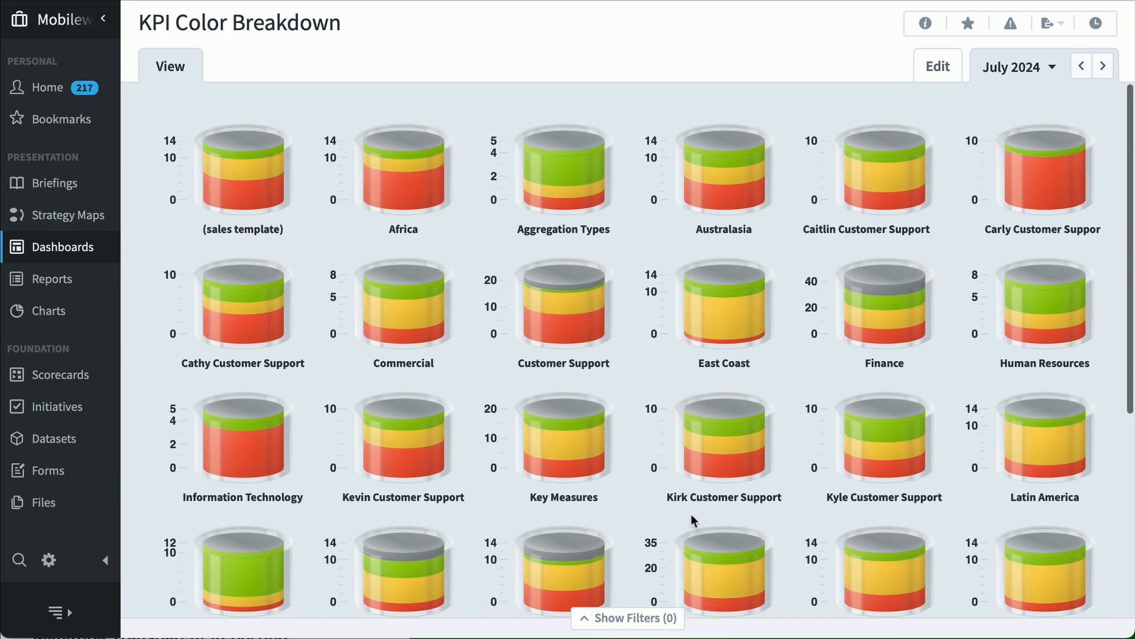